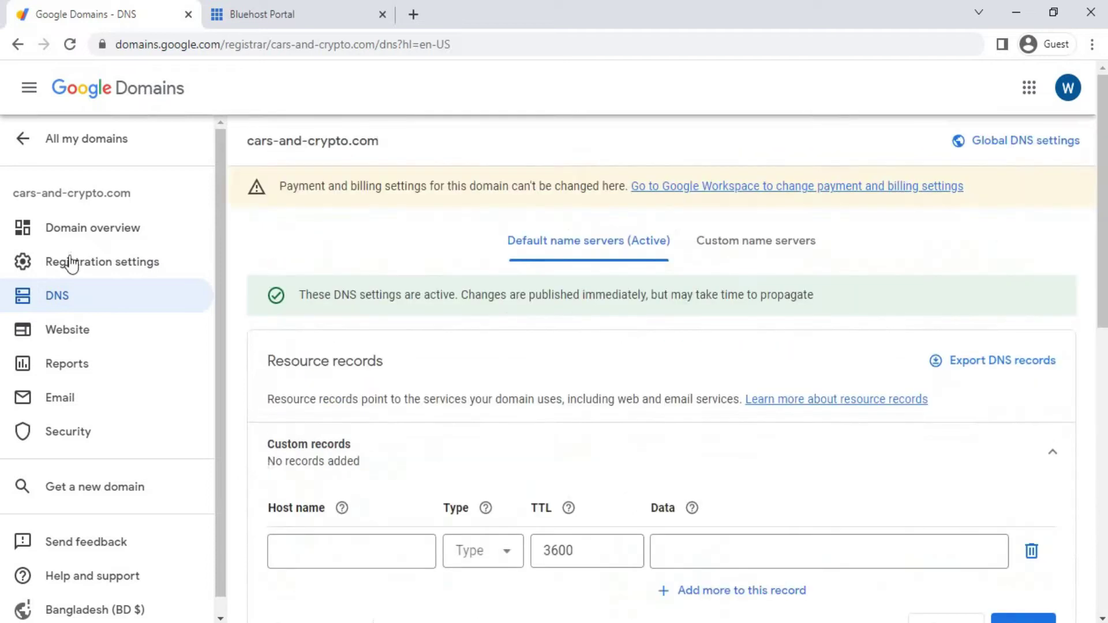
- Open the list of all domains in Google Domains, and review the cars-and-crypto.com DNS records in the Bluehost portal
click(17, 140)
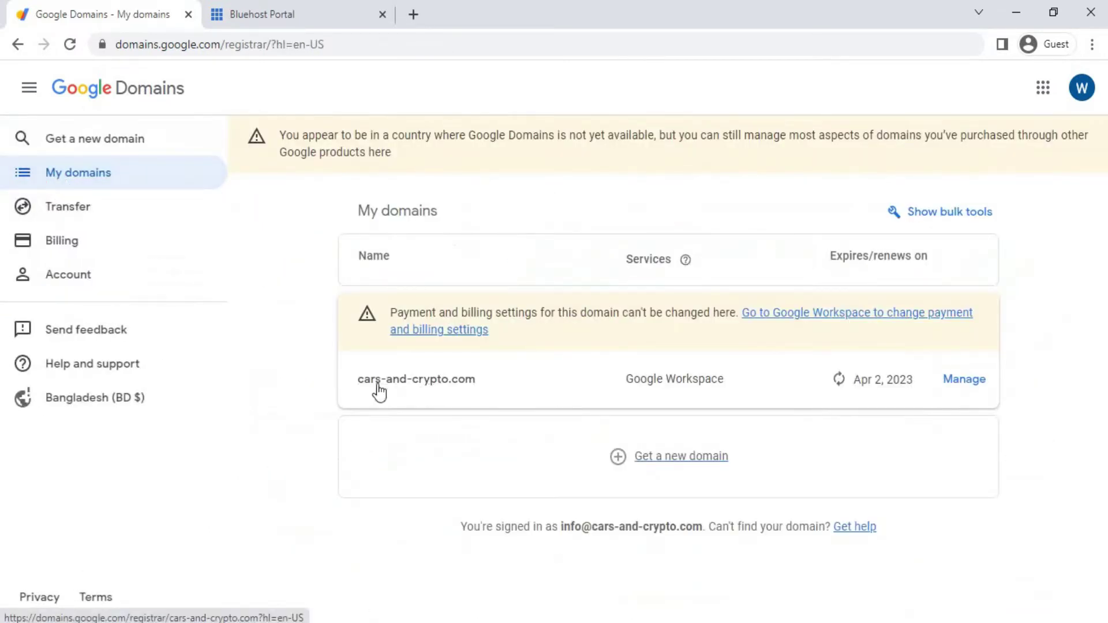
click(268, 22)
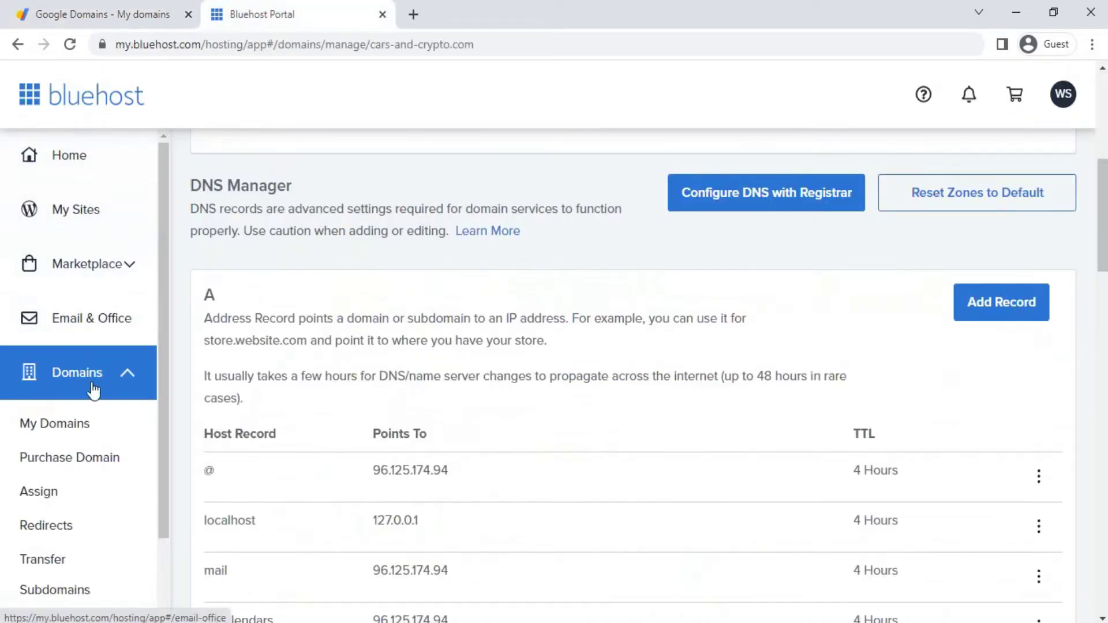
scroll(396, 409, down, 1)
scroll(396, 409, down, 5)
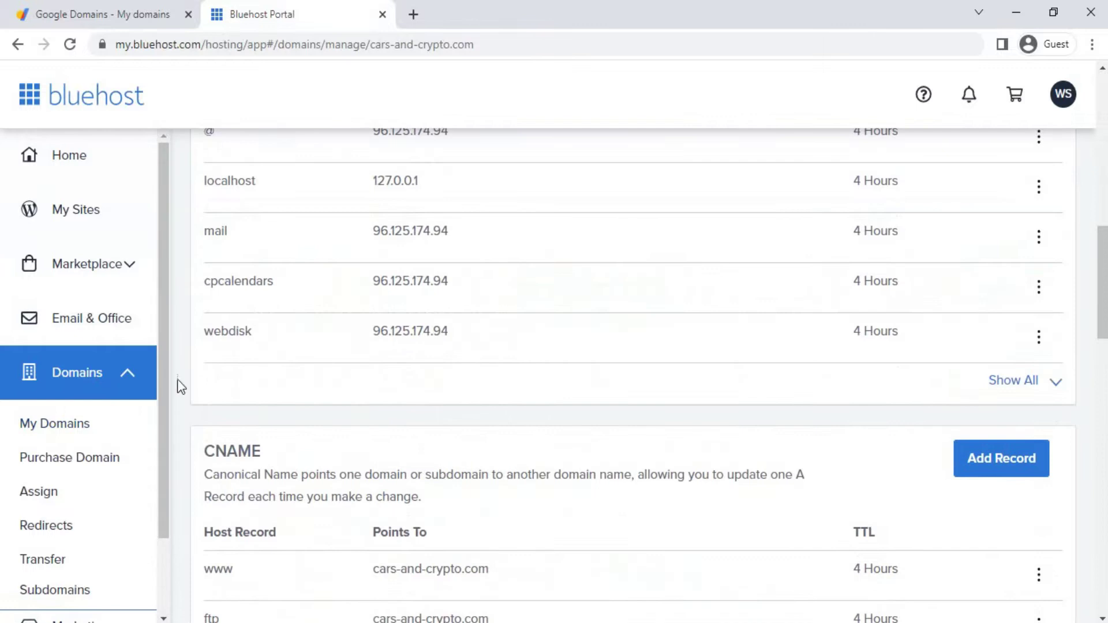
scroll(178, 369, up, 13)
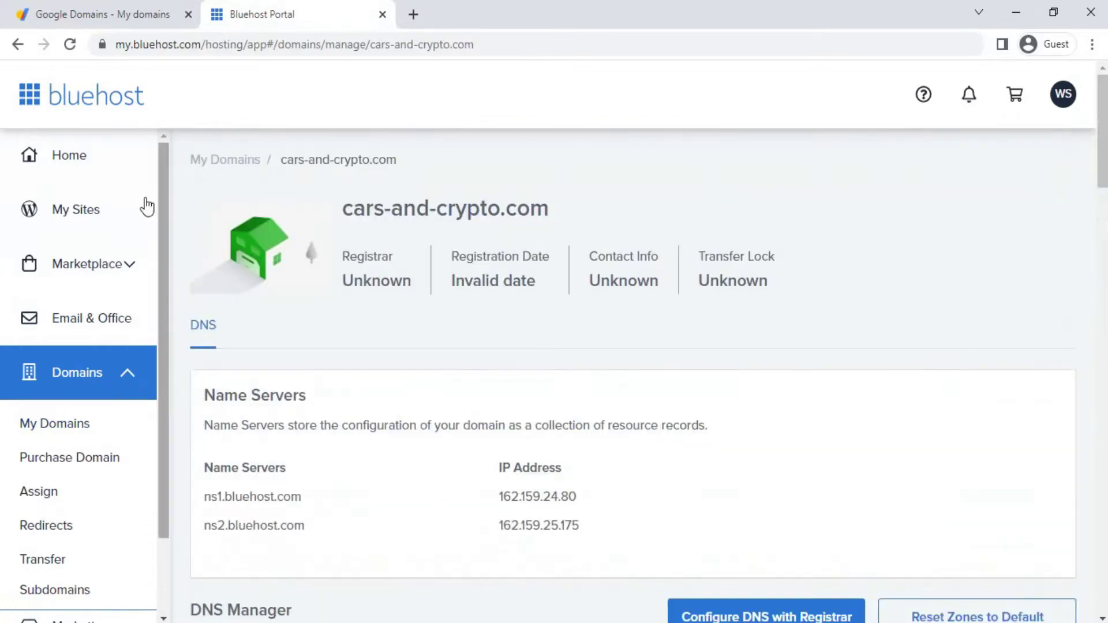
- Preview the cars-and-crypto.com site from Bluehost's My Sites in a separate browser tab and close that tab
click(54, 208)
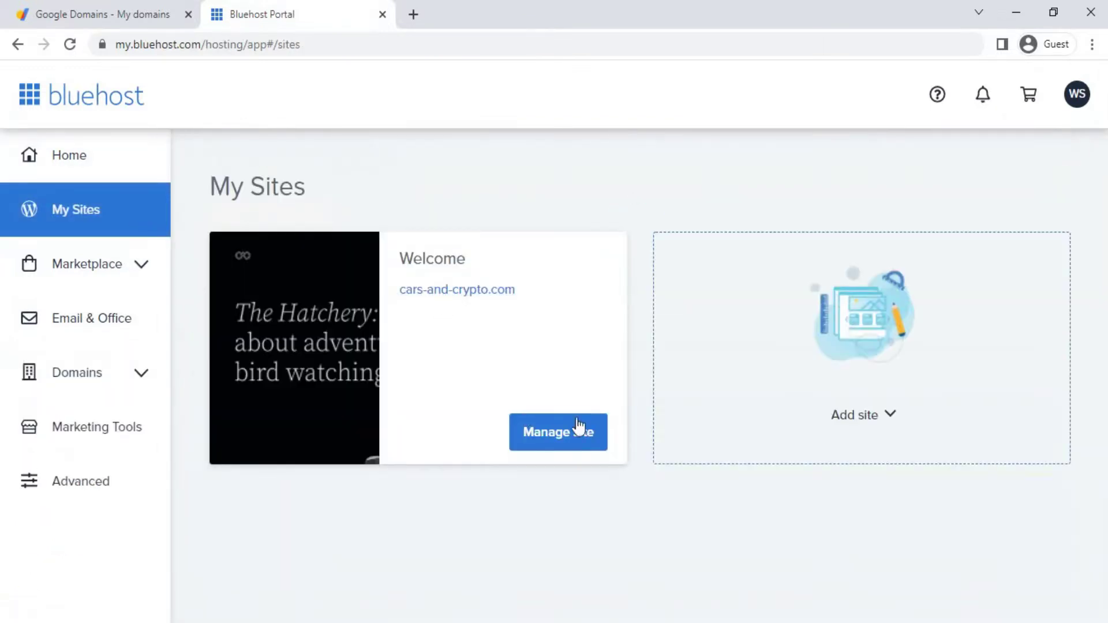
right_click(443, 304)
click(479, 302)
click(449, 15)
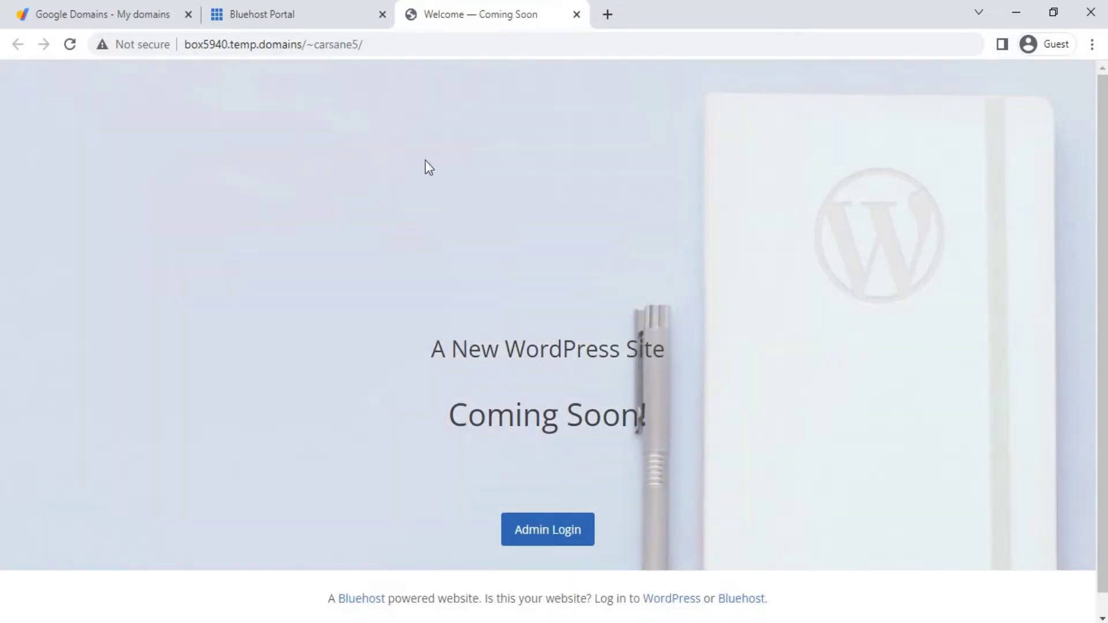
click(575, 16)
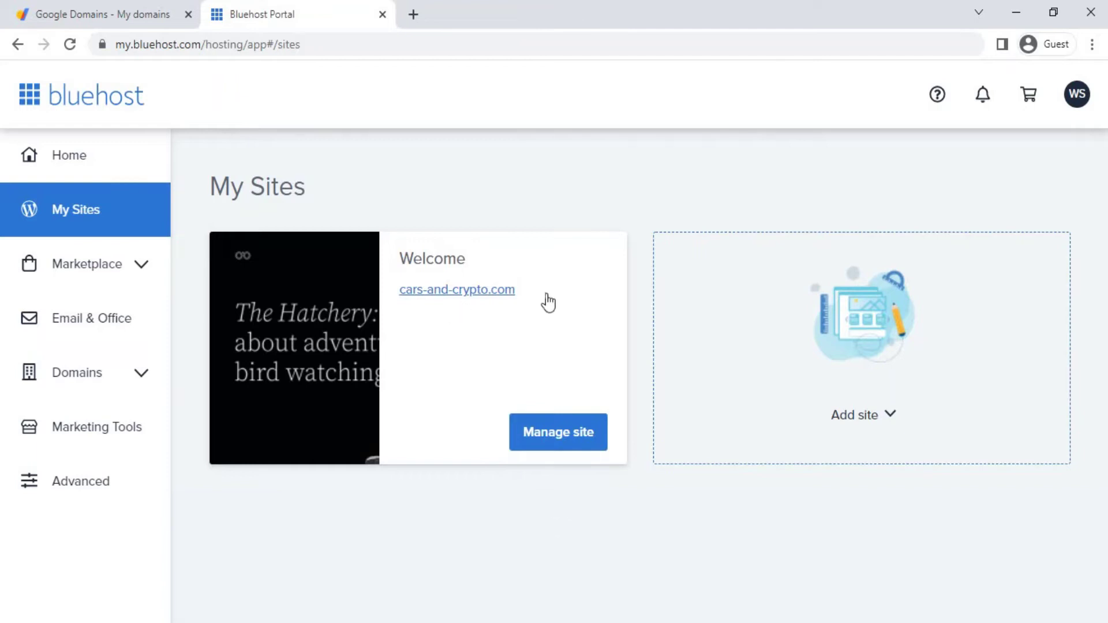
- Copy the domain name cars-and-crypto.com in Google Domains, visit its live address in a new tab, and close that tab
click(99, 16)
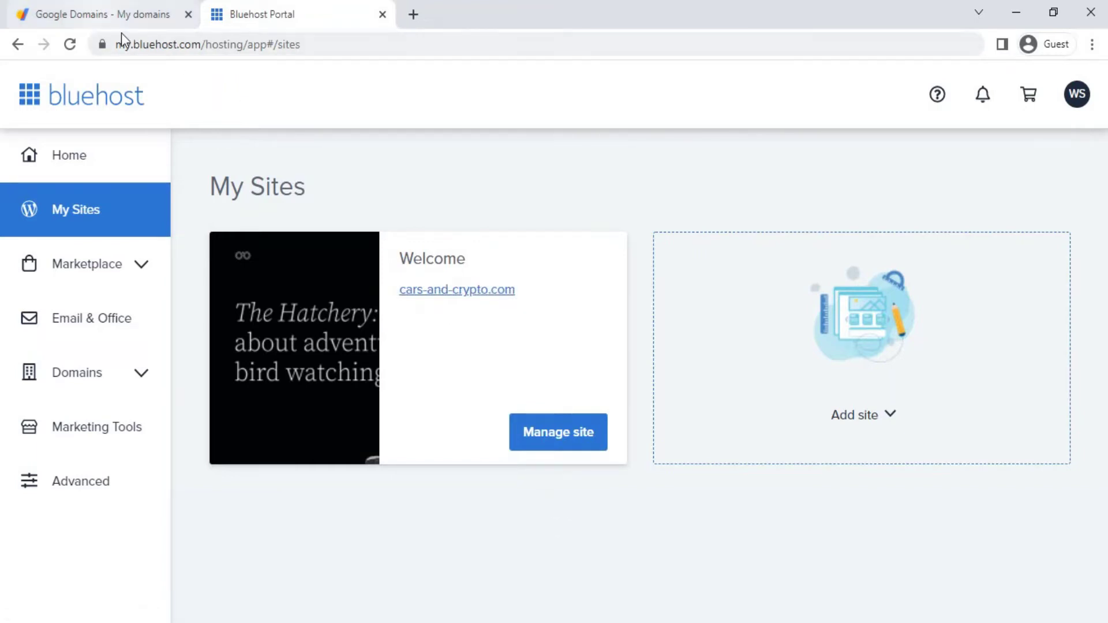
triple_click(415, 377)
key(ctrl+c)
right_click(375, 380)
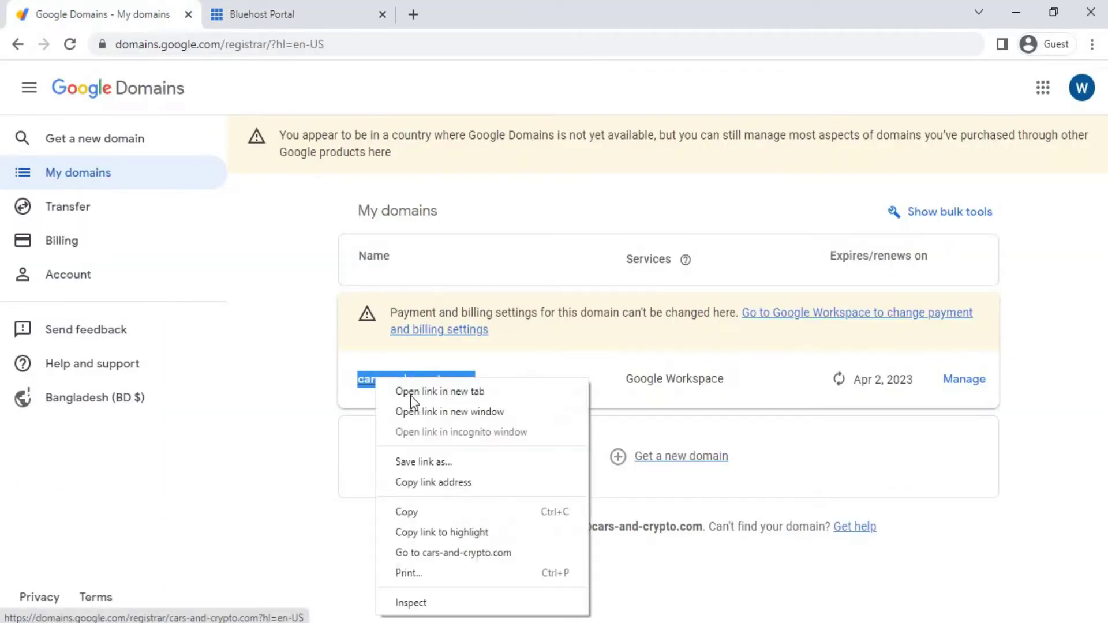
click(469, 551)
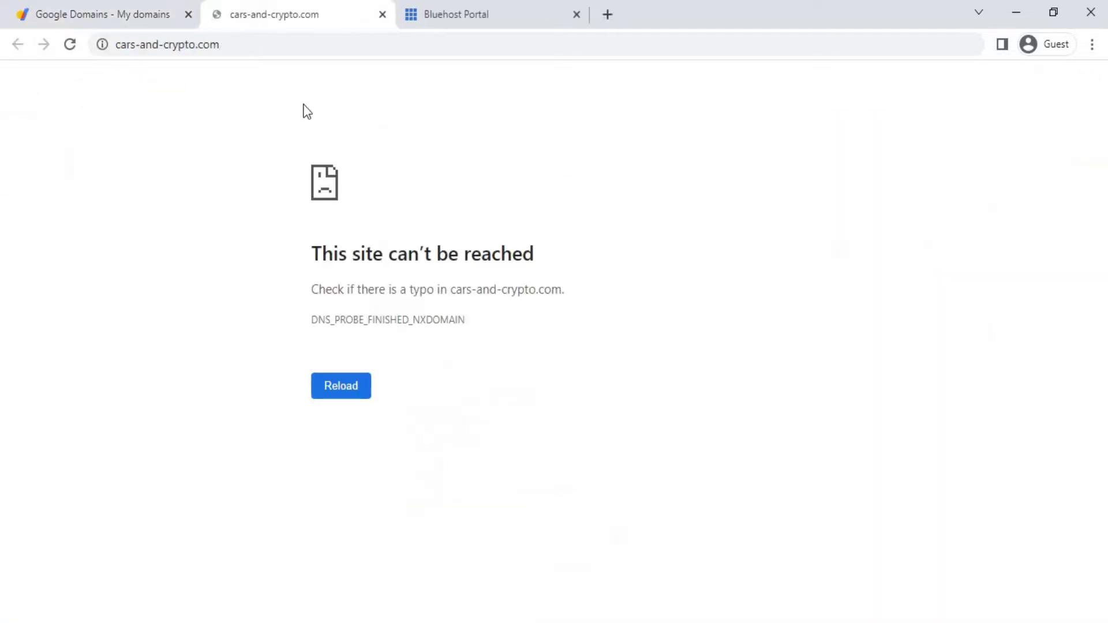
click(382, 14)
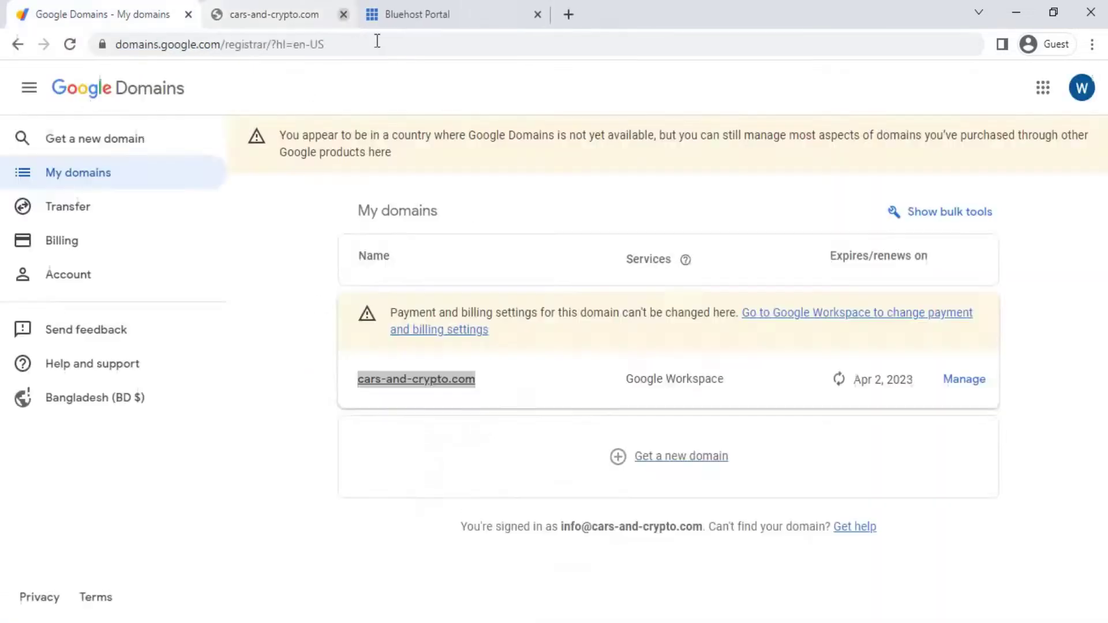
- Switch to Bluehost, open the management page of cars-and-crypto.com, and review its name servers and DNS records
click(293, 12)
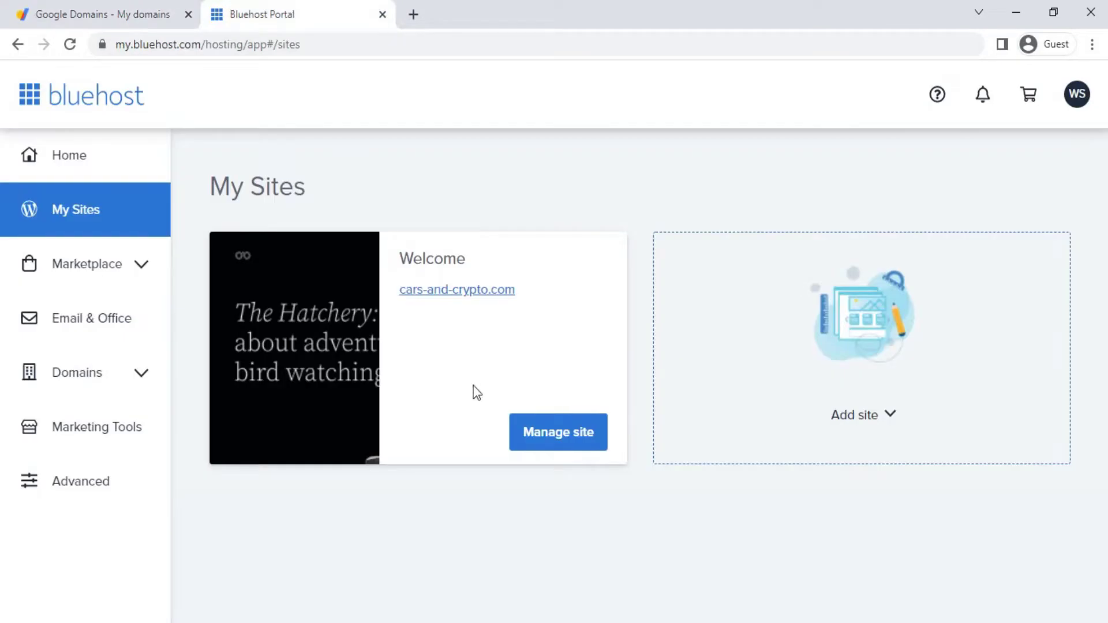
click(96, 378)
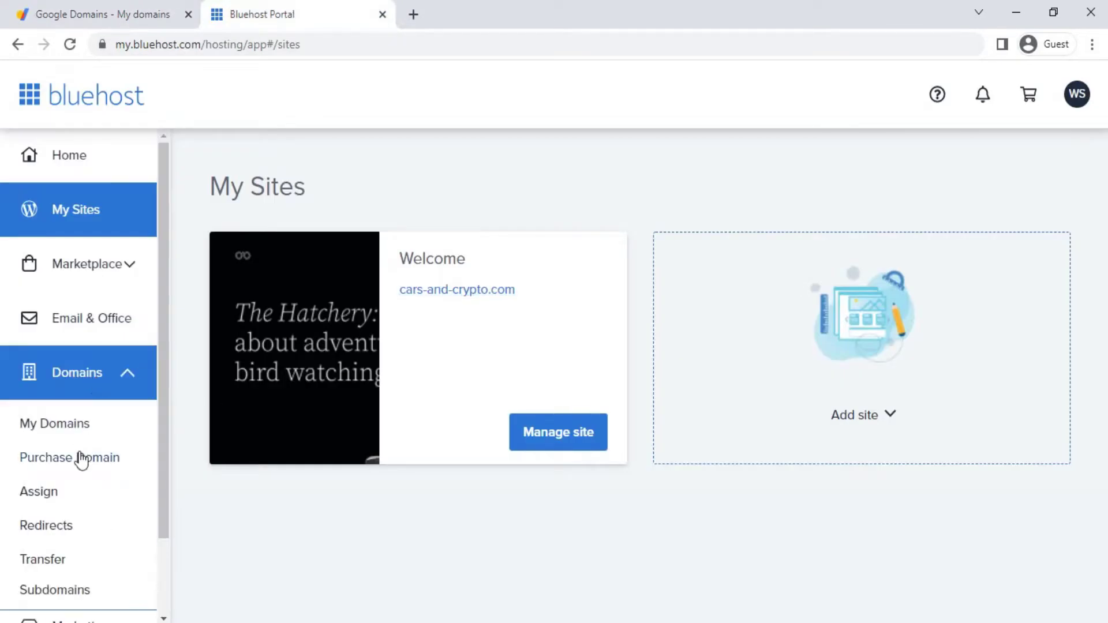
click(45, 428)
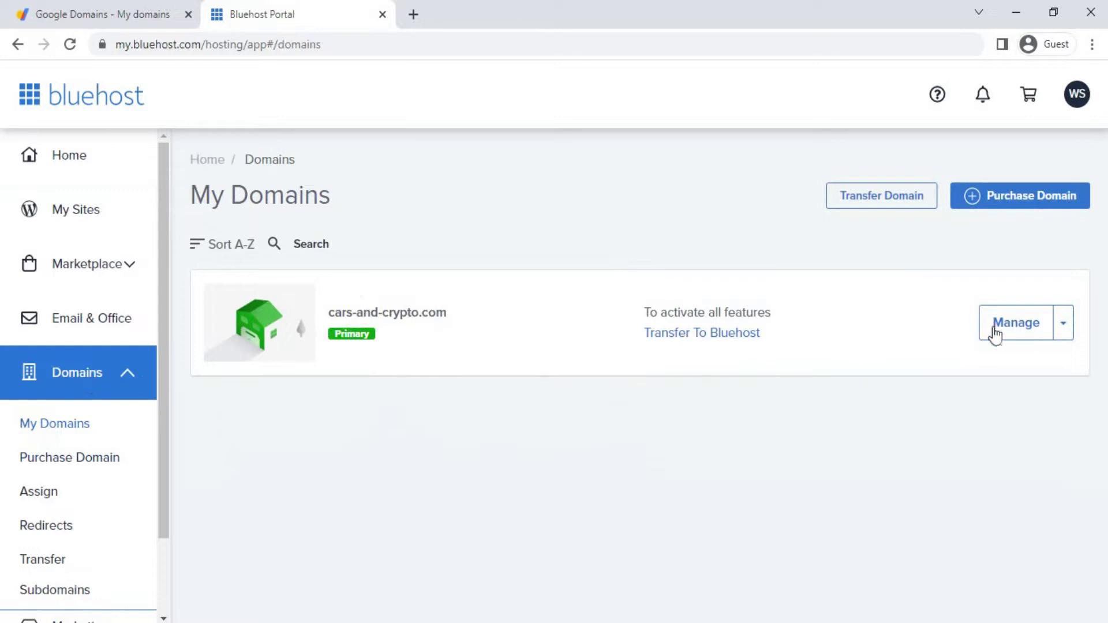
click(1033, 322)
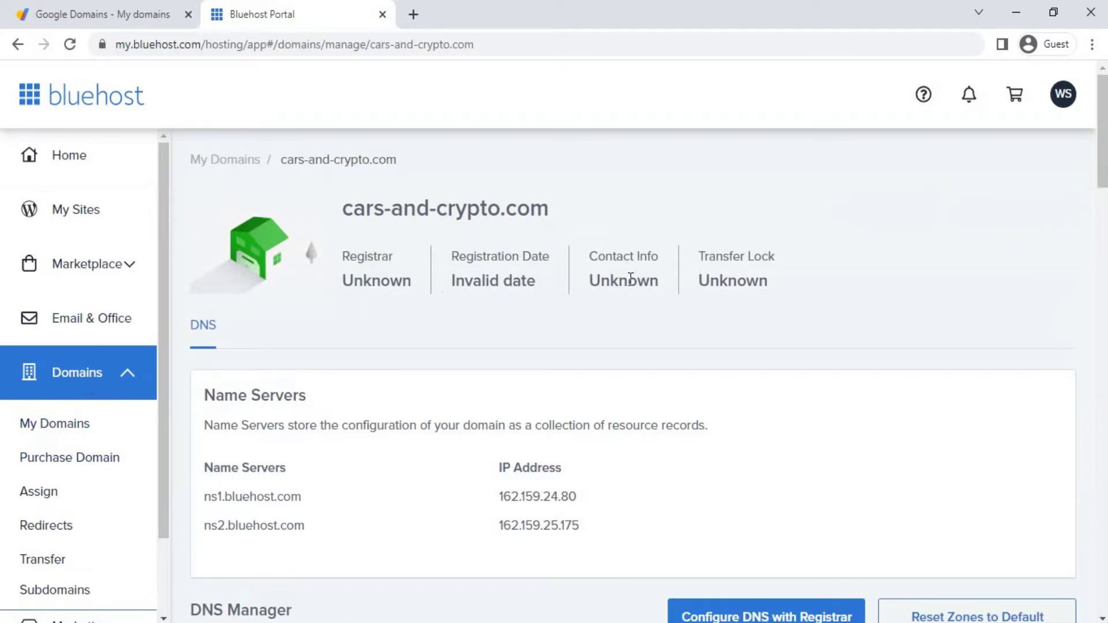
scroll(630, 327, down, 2)
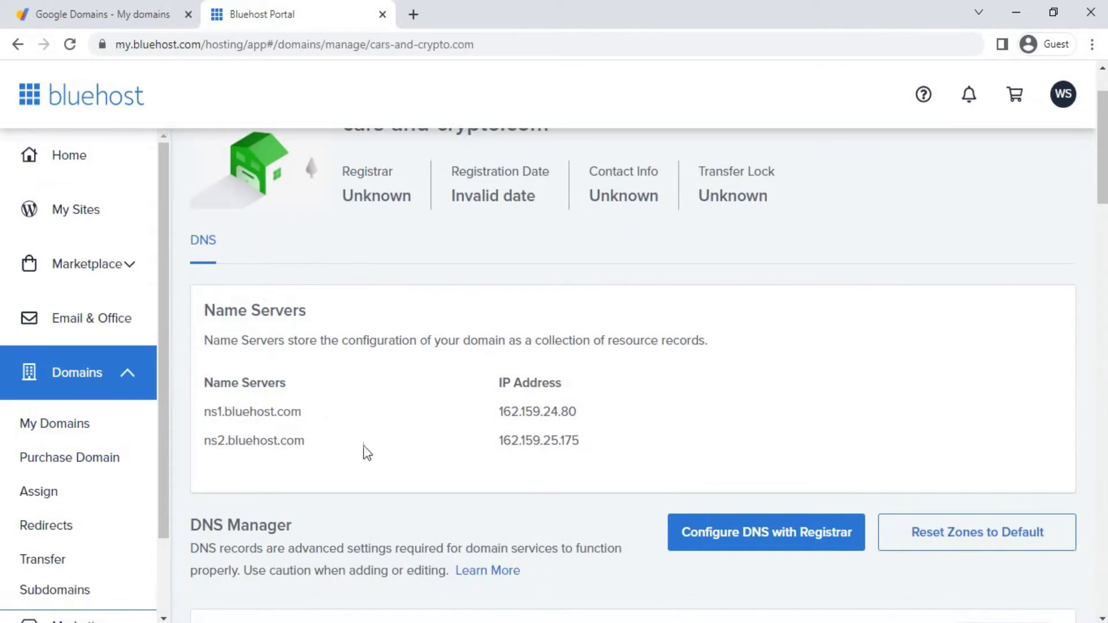
scroll(749, 527, down, 10)
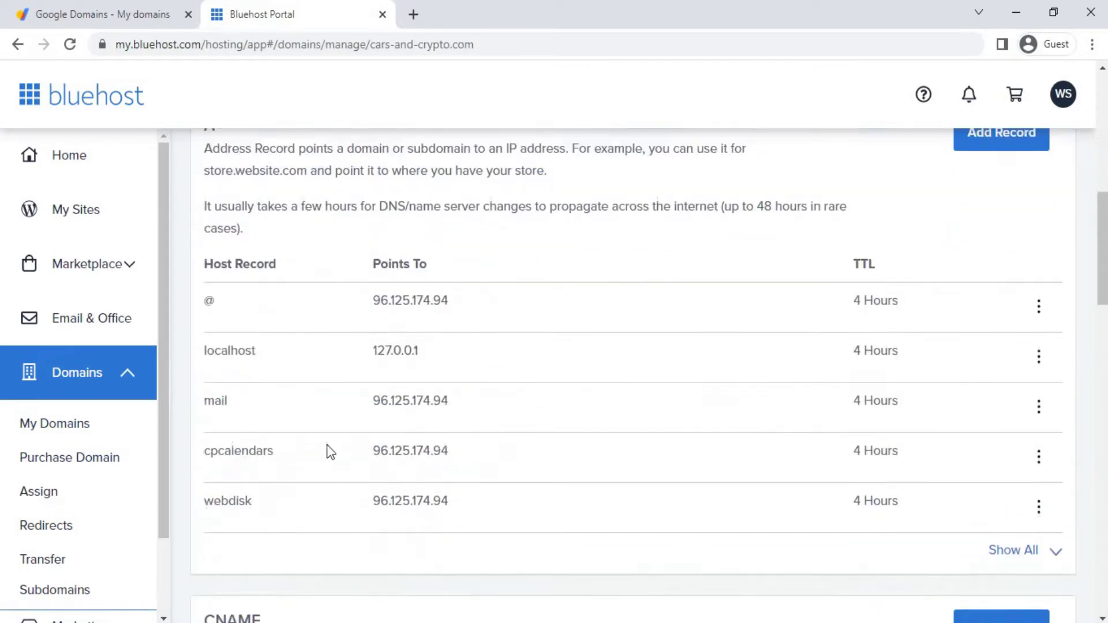
scroll(332, 490, down, 5)
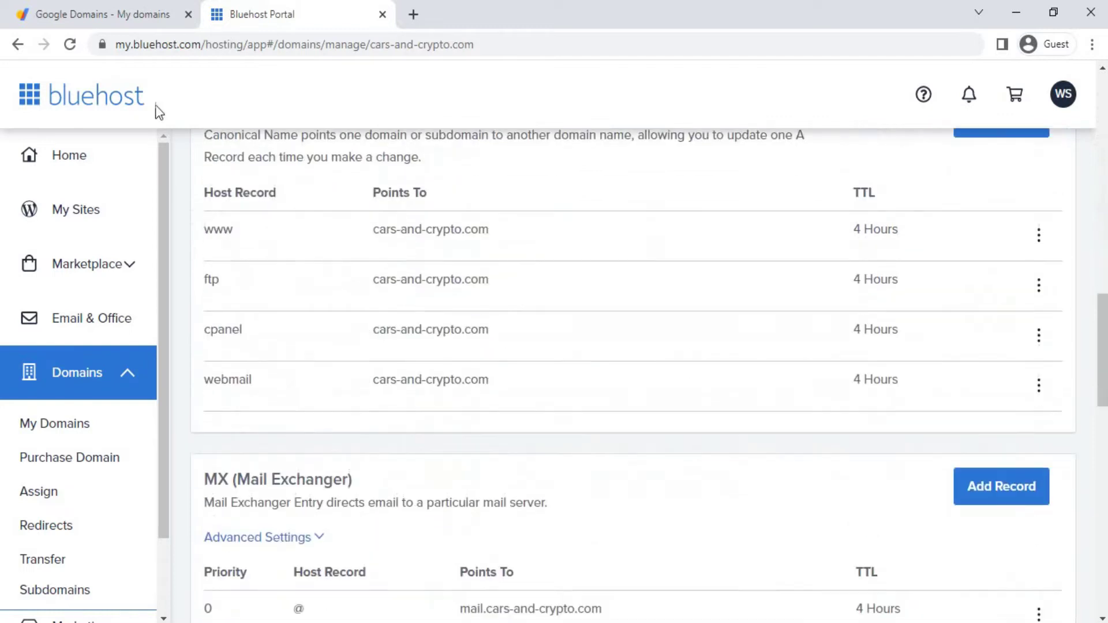
- Switch to Google Domains, open the management page of cars-and-crypto.com, and review its domain overview
click(78, 22)
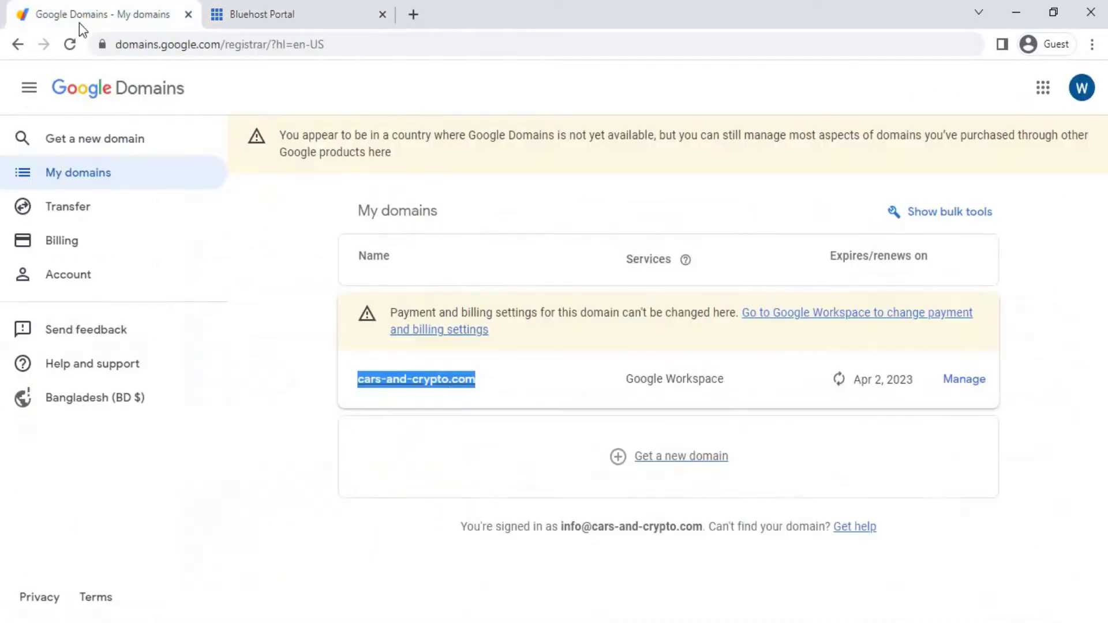
click(967, 385)
scroll(495, 497, down, 6)
scroll(495, 497, down, 3)
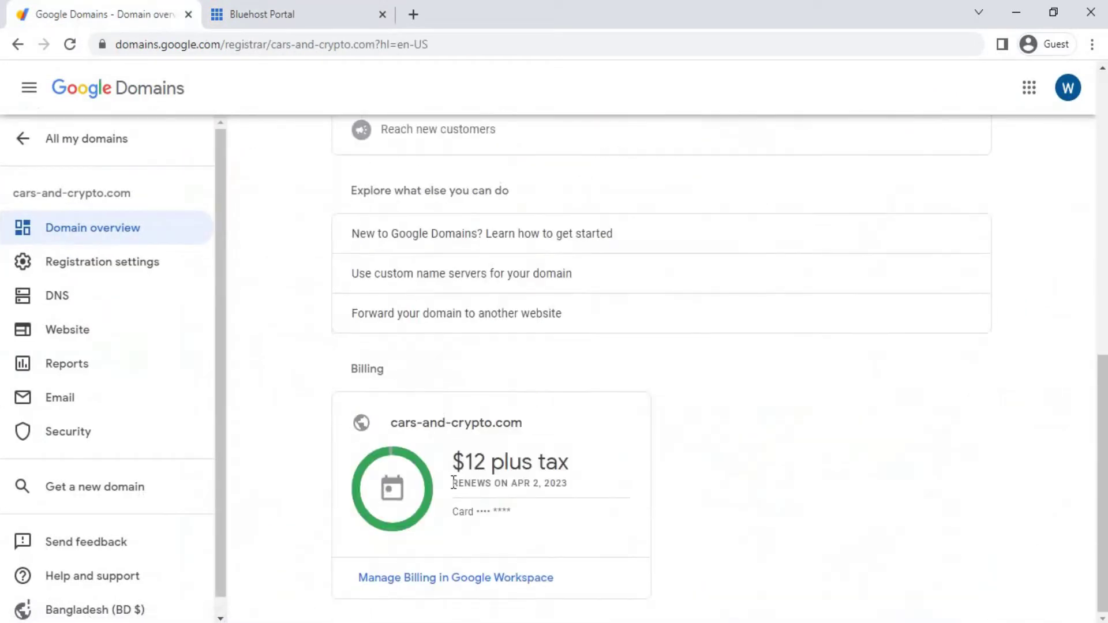
scroll(461, 357, up, 10)
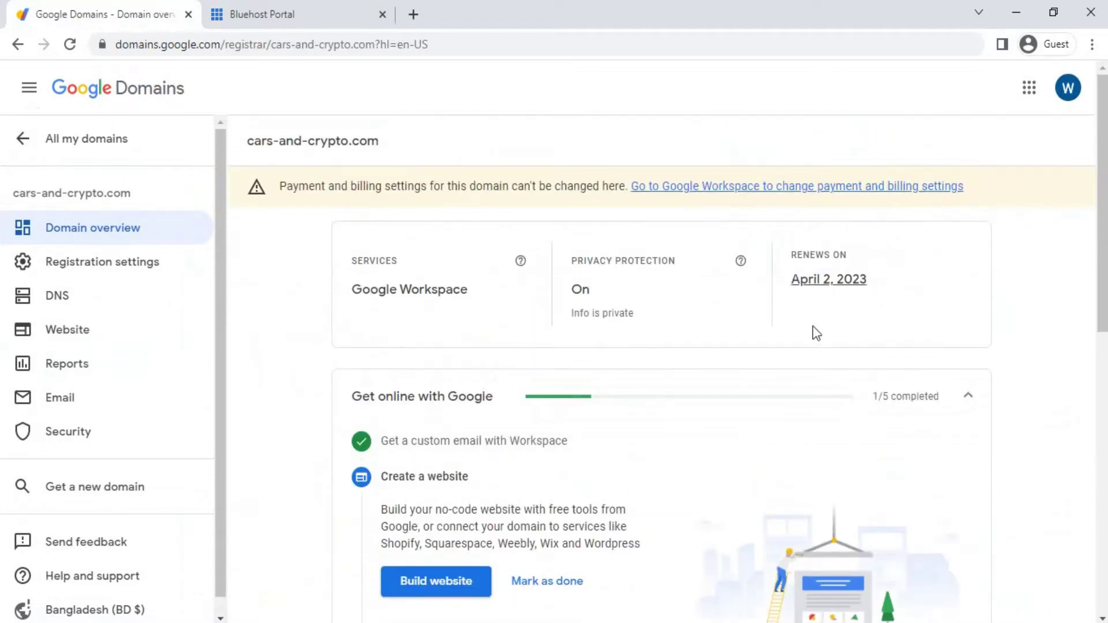
- Open the DNS settings of cars-and-crypto.com and expand the list of name servers it uses
click(57, 304)
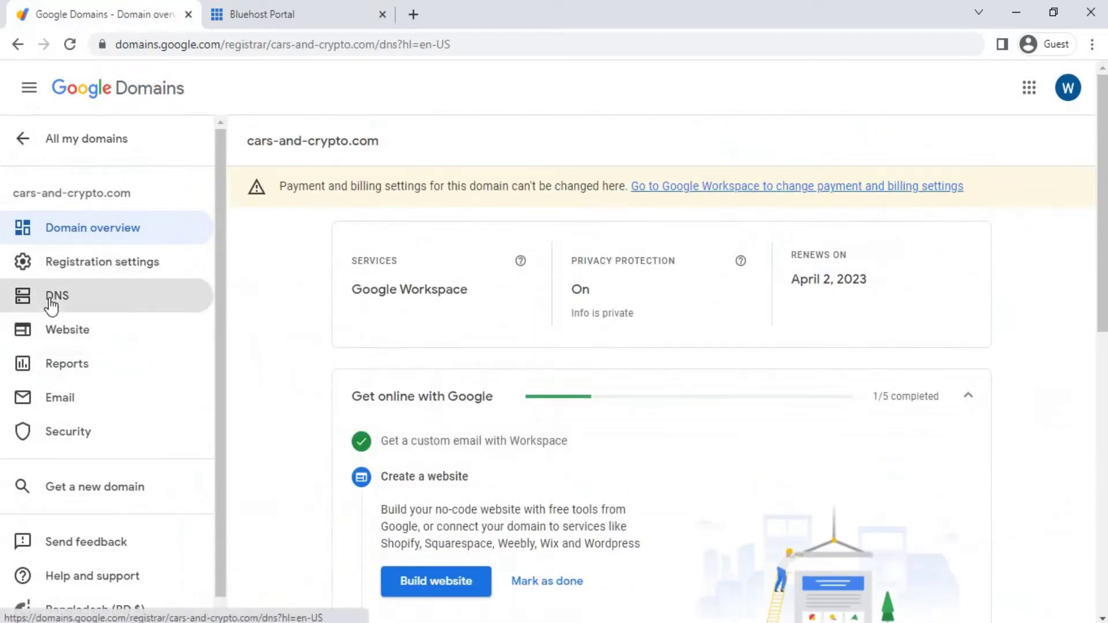
scroll(452, 507, down, 8)
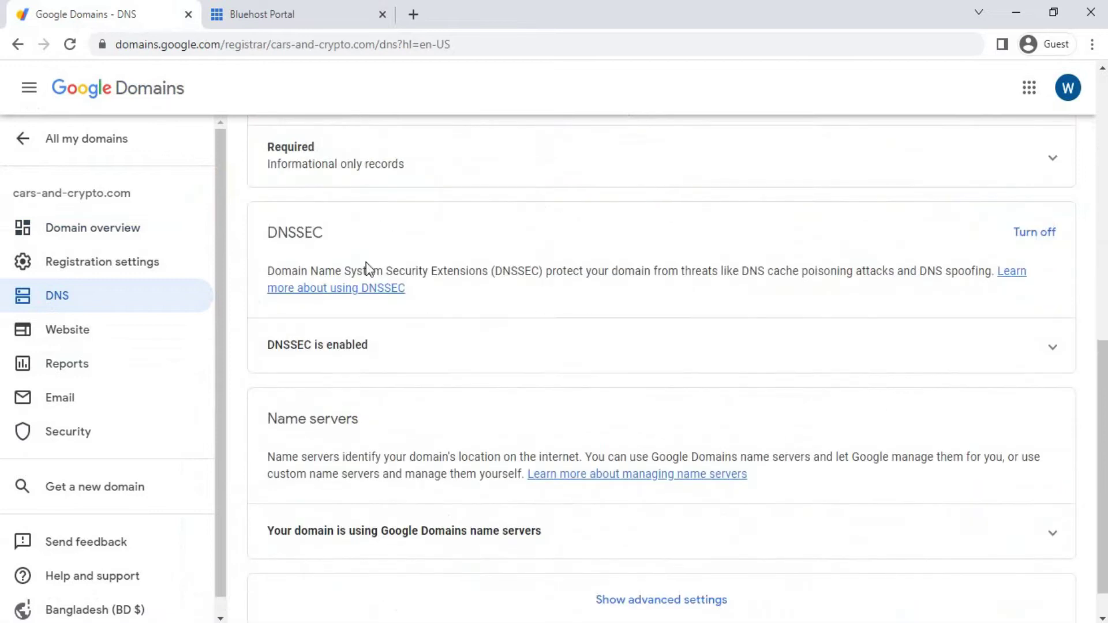
scroll(363, 267, up, 1)
scroll(412, 398, down, 3)
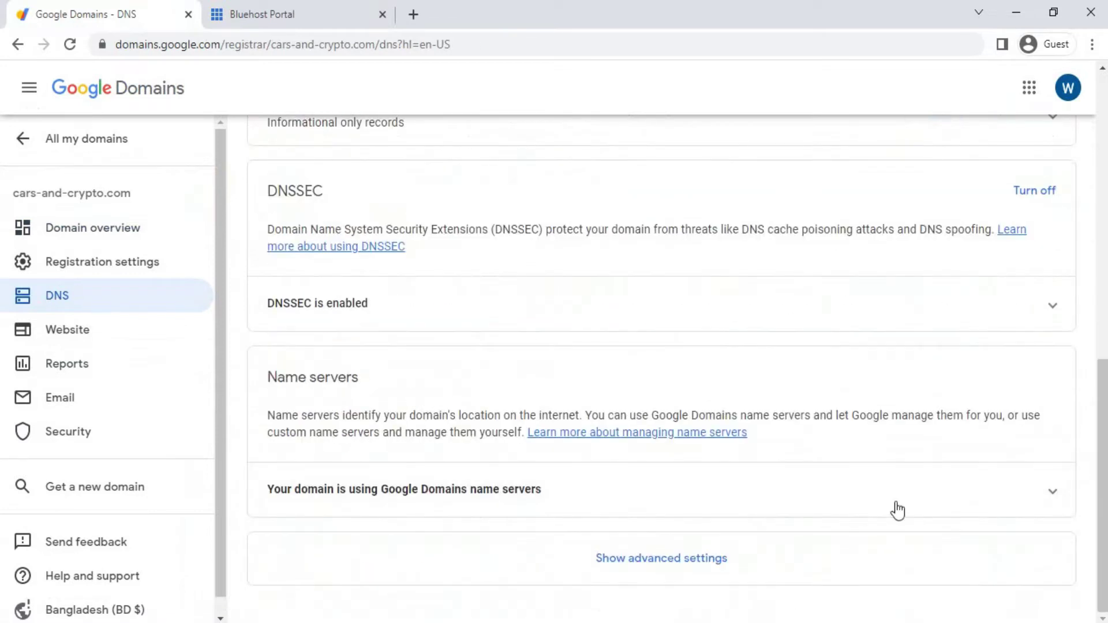
click(968, 499)
scroll(369, 461, down, 3)
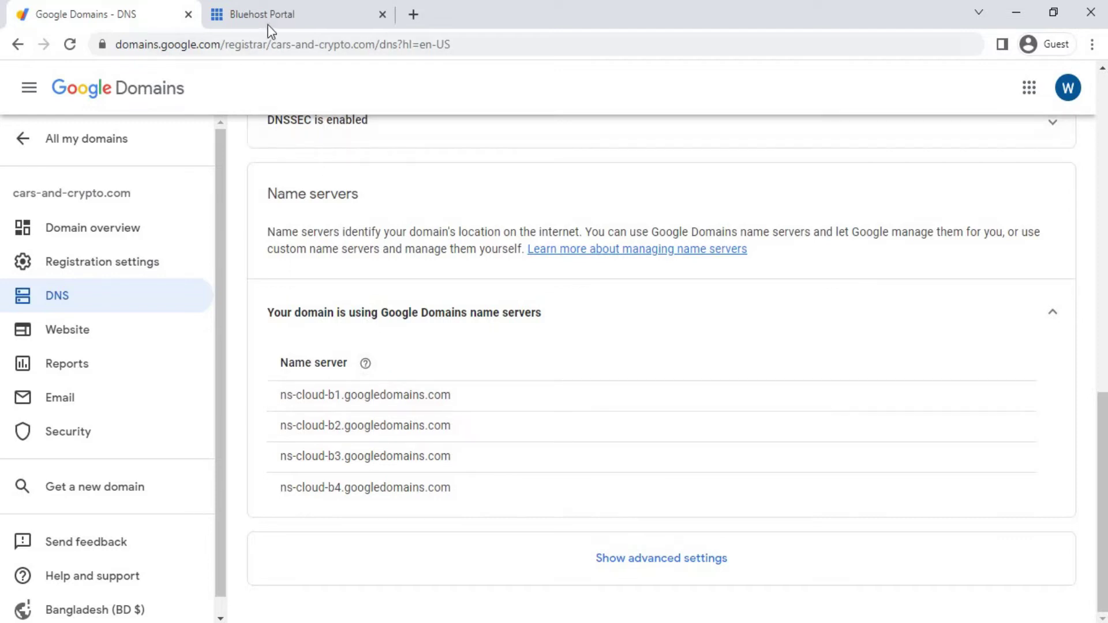
click(414, 14)
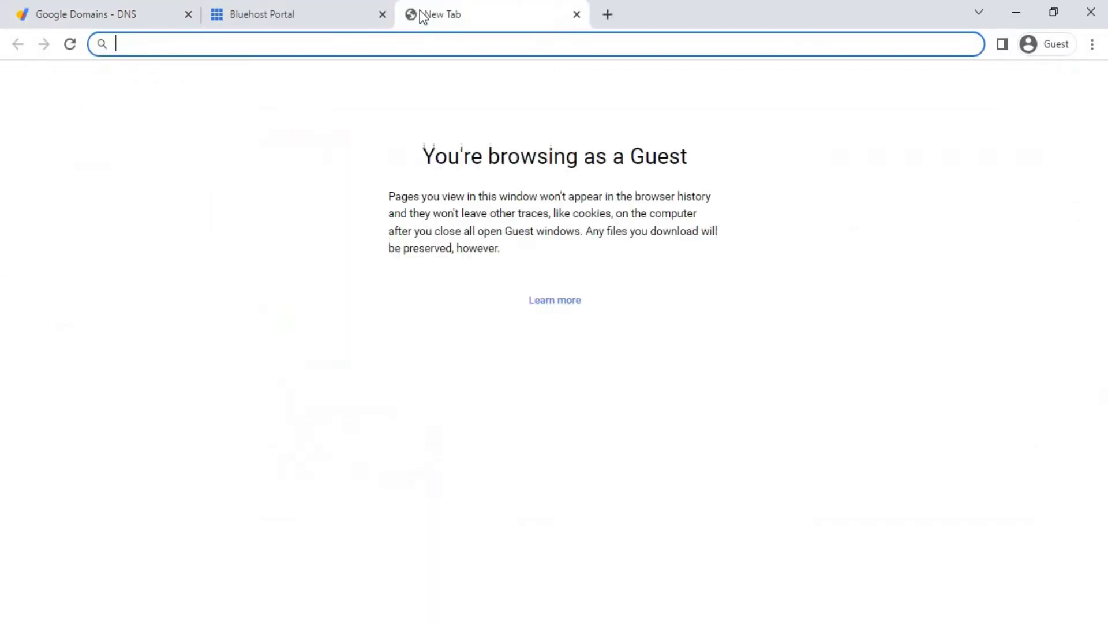
text(namse)
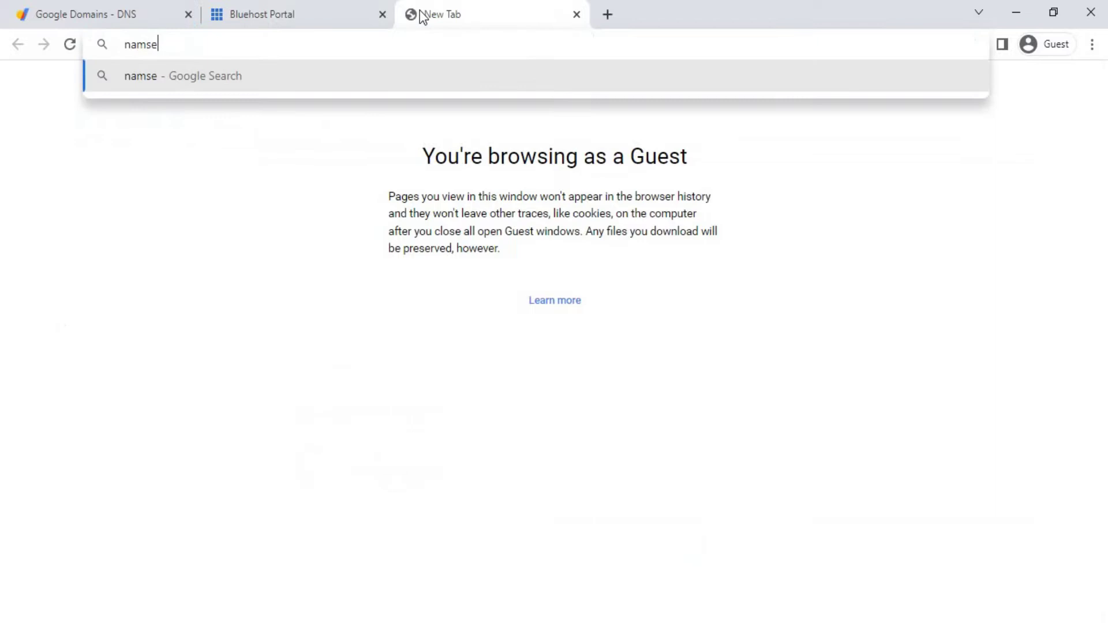
key(BackSpace)
key(BackSpace)
key(BackSpace)
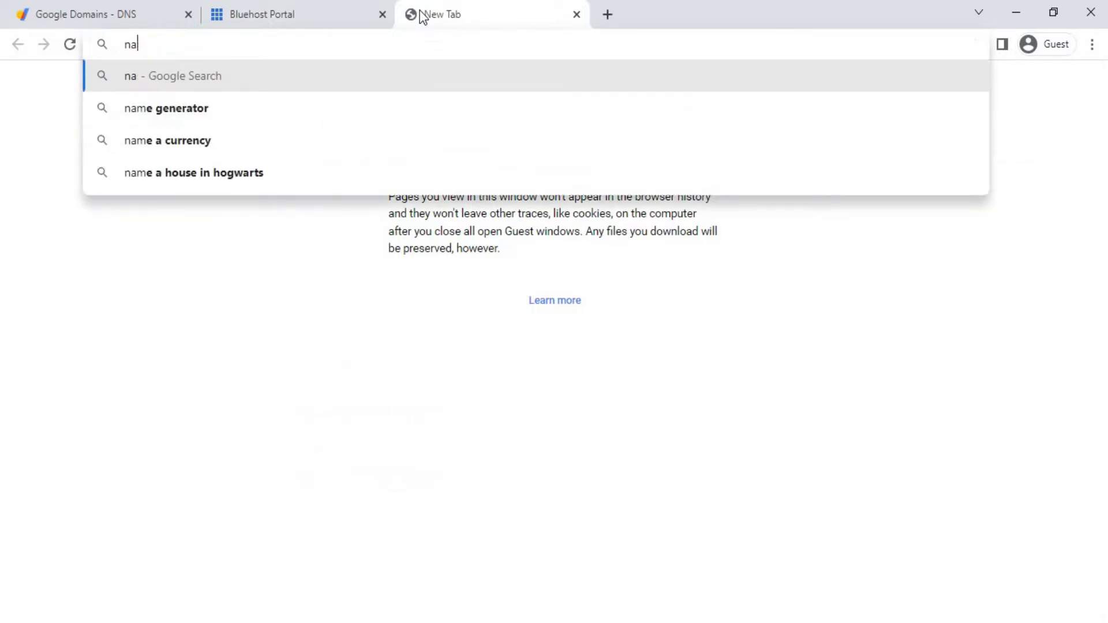
text(me)
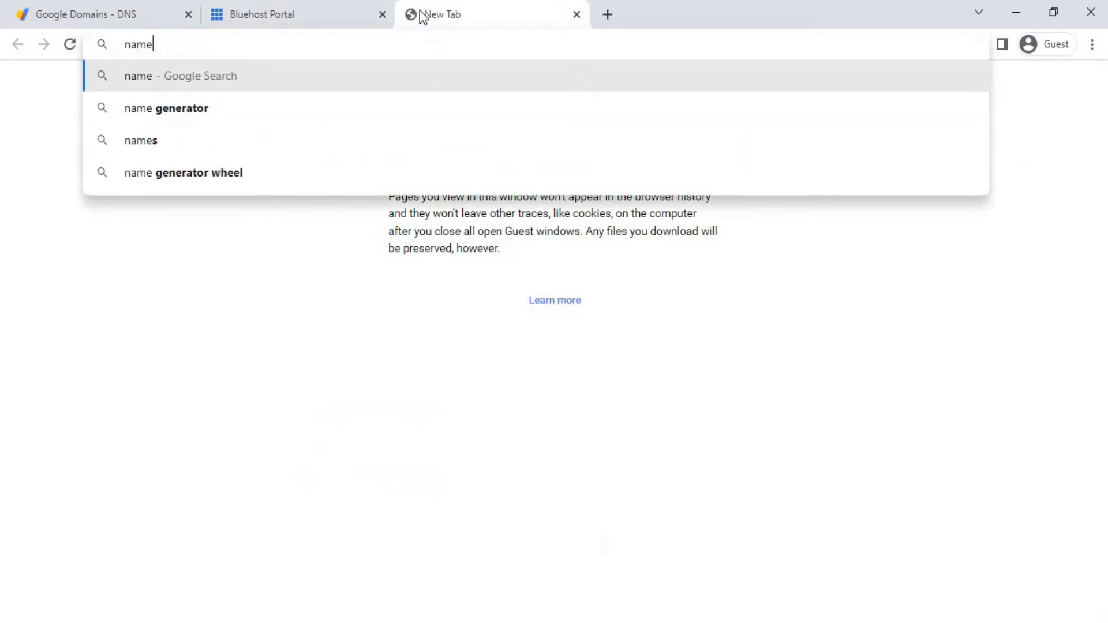
text(se)
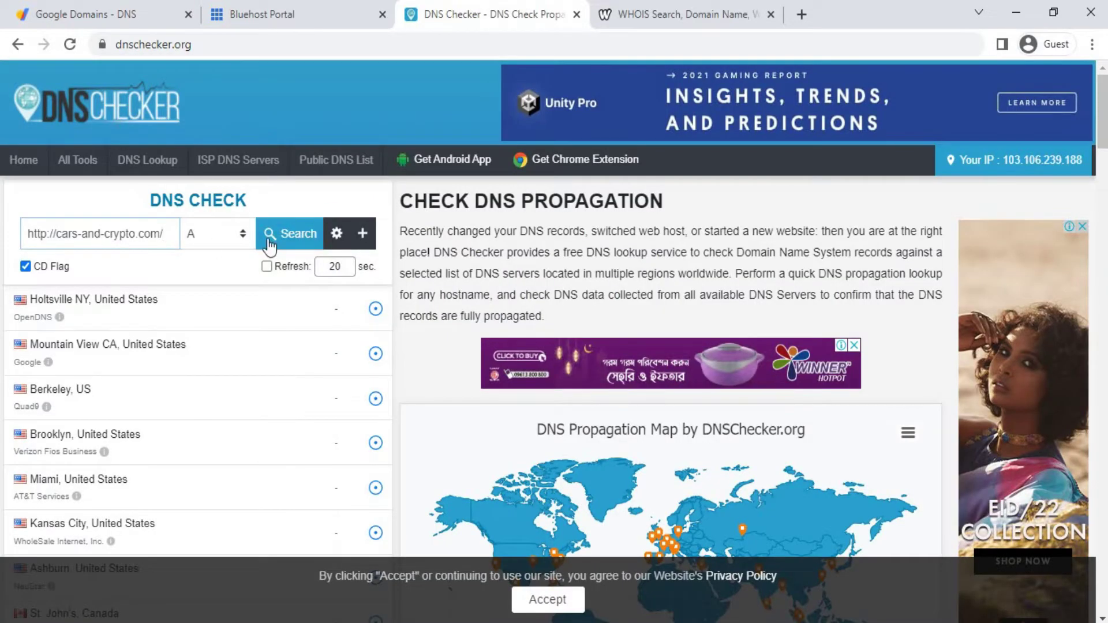
click(268, 245)
click(683, 20)
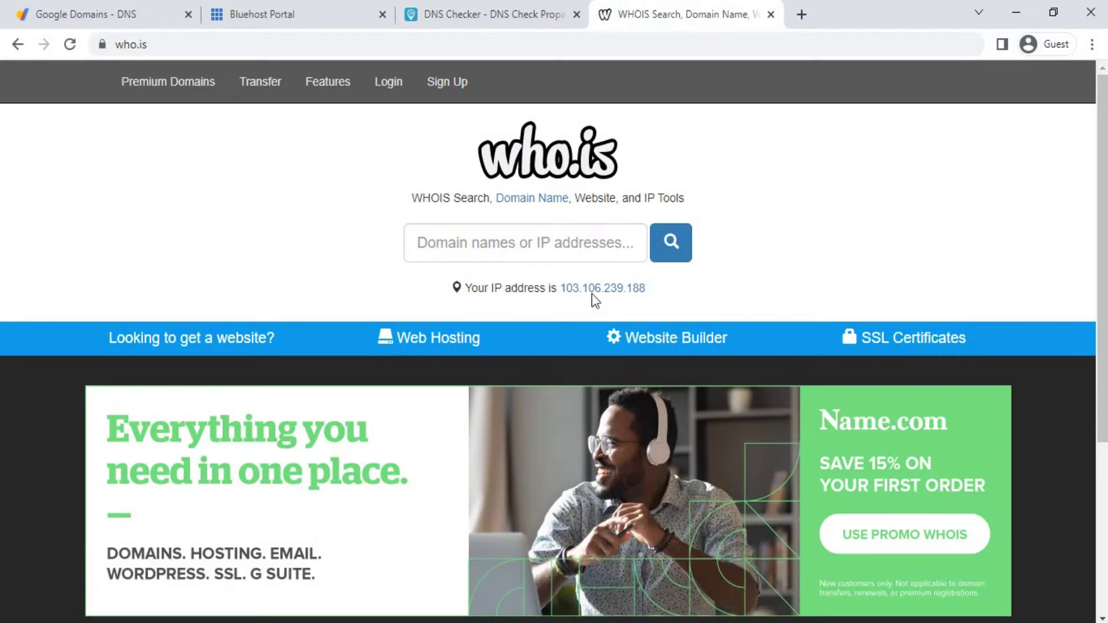
click(524, 245)
key(ctrl+v)
click(679, 242)
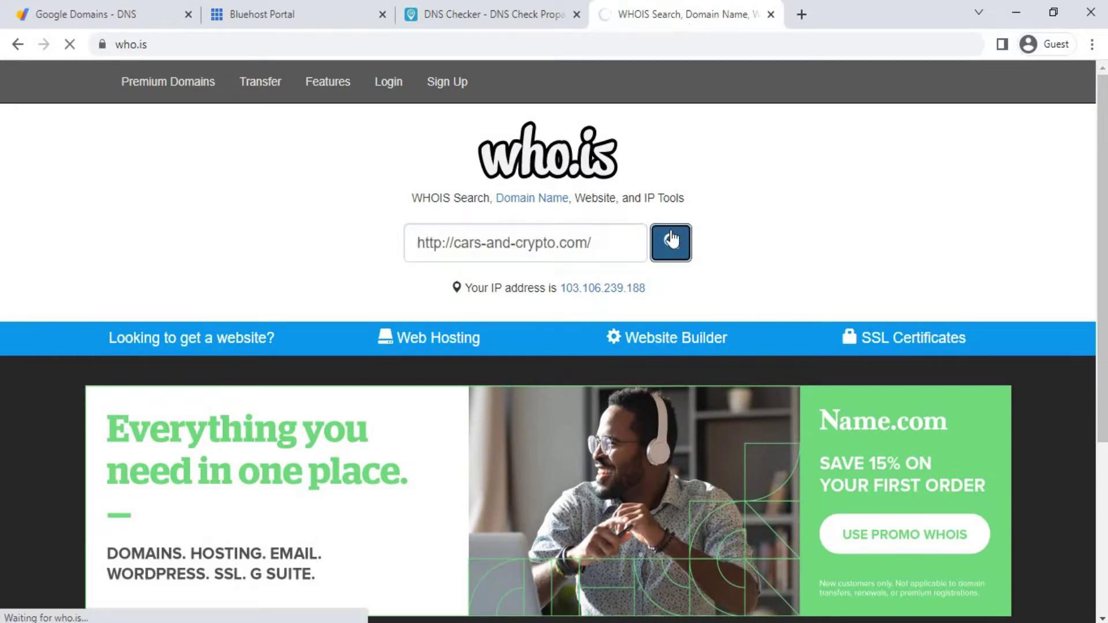
scroll(47, 426, down, 3)
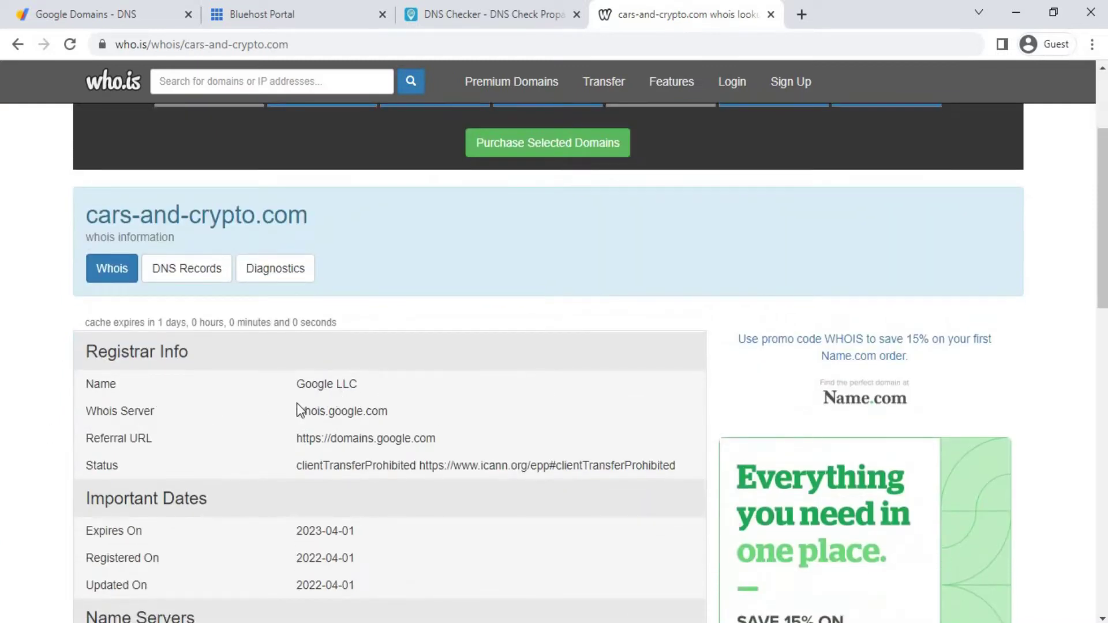
scroll(381, 360, down, 2)
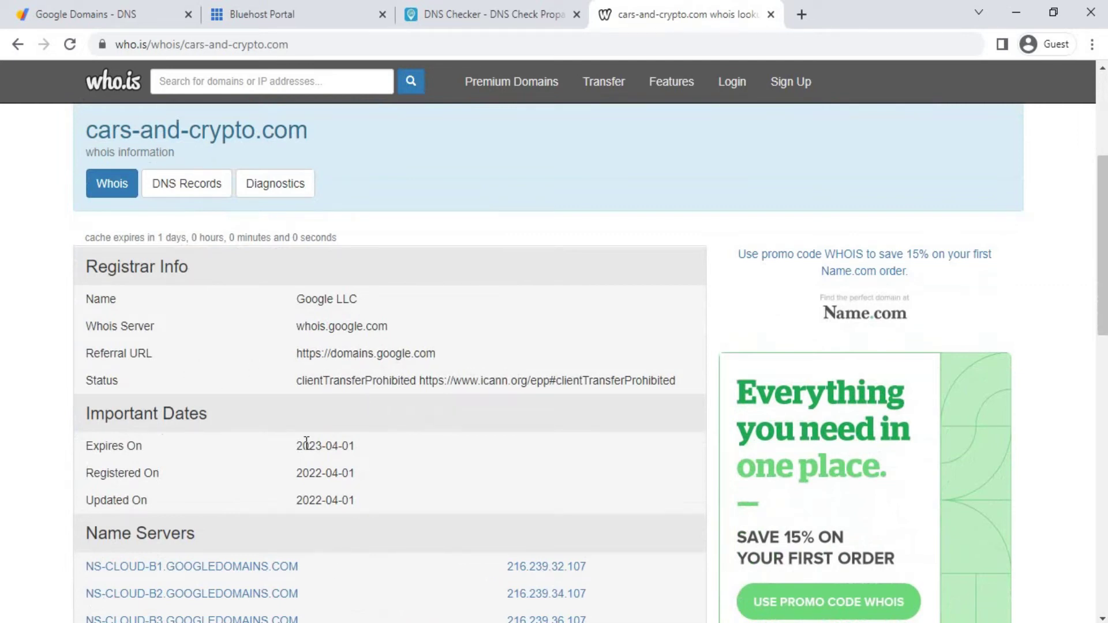
scroll(221, 297, down, 3)
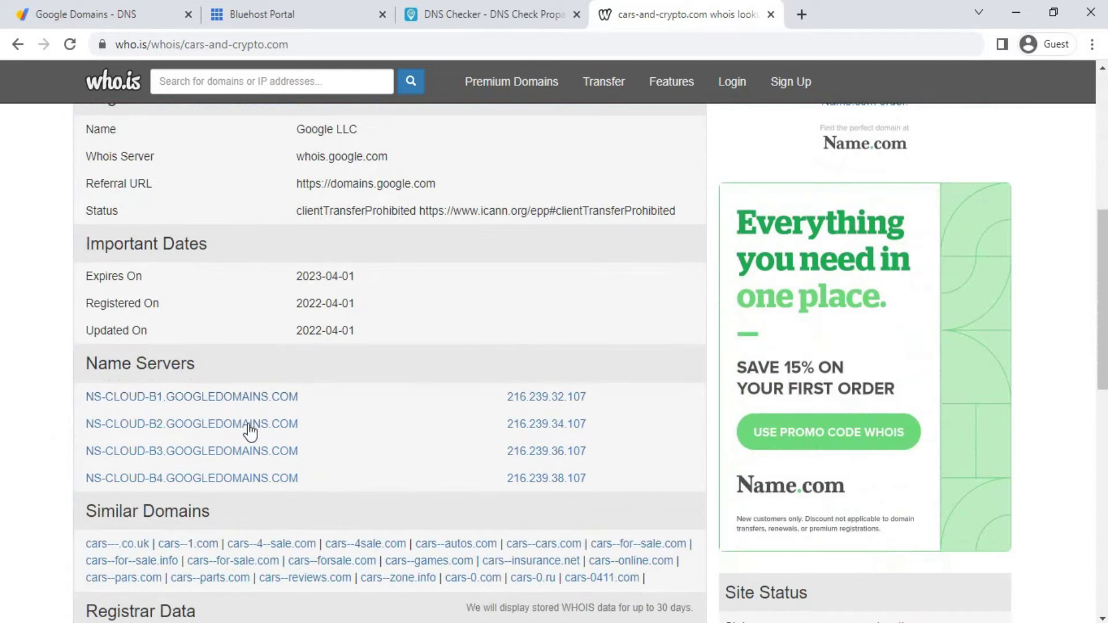
- Switch to DNS Checker and examine the A record propagation list and world map for cars-and-crypto.com
click(294, 20)
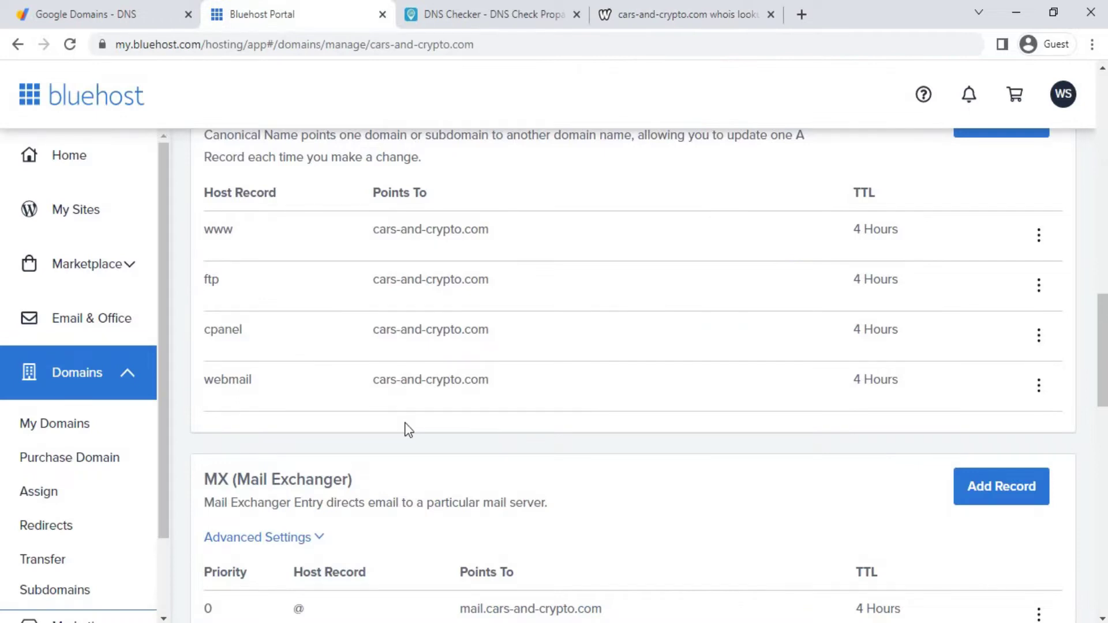
click(491, 14)
scroll(148, 374, down, 3)
scroll(187, 401, down, 10)
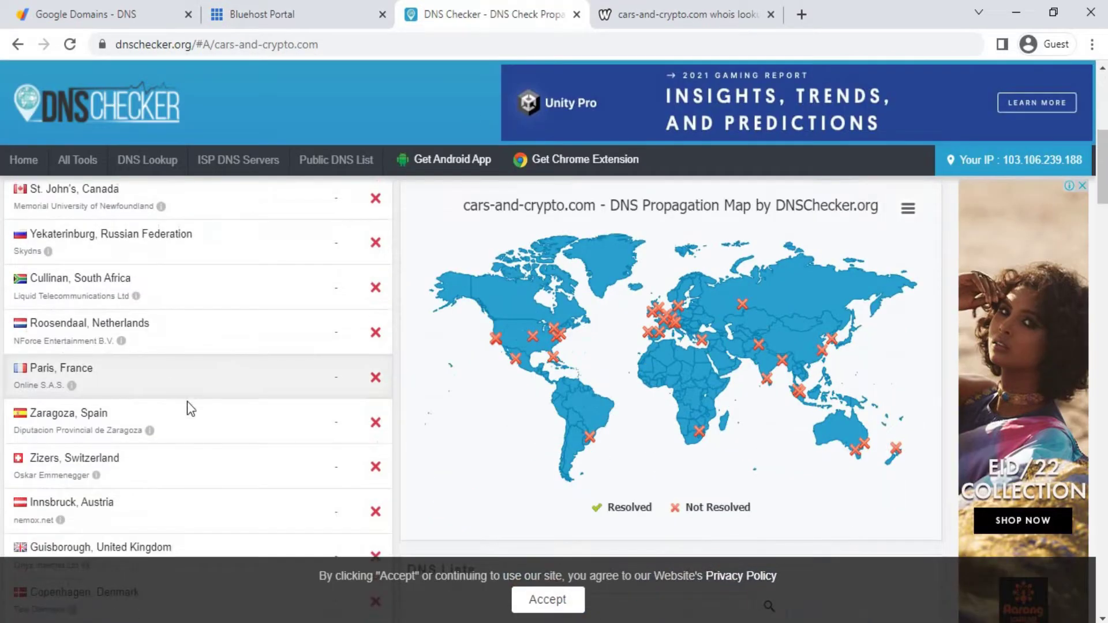
scroll(193, 400, up, 5)
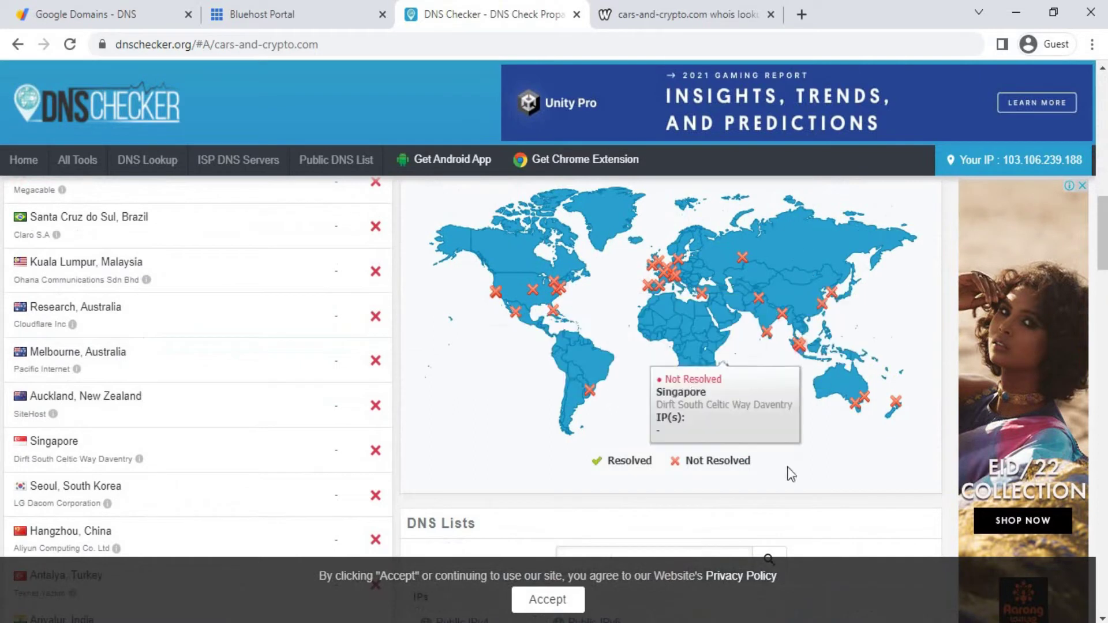
scroll(190, 375, up, 2)
scroll(213, 367, up, 4)
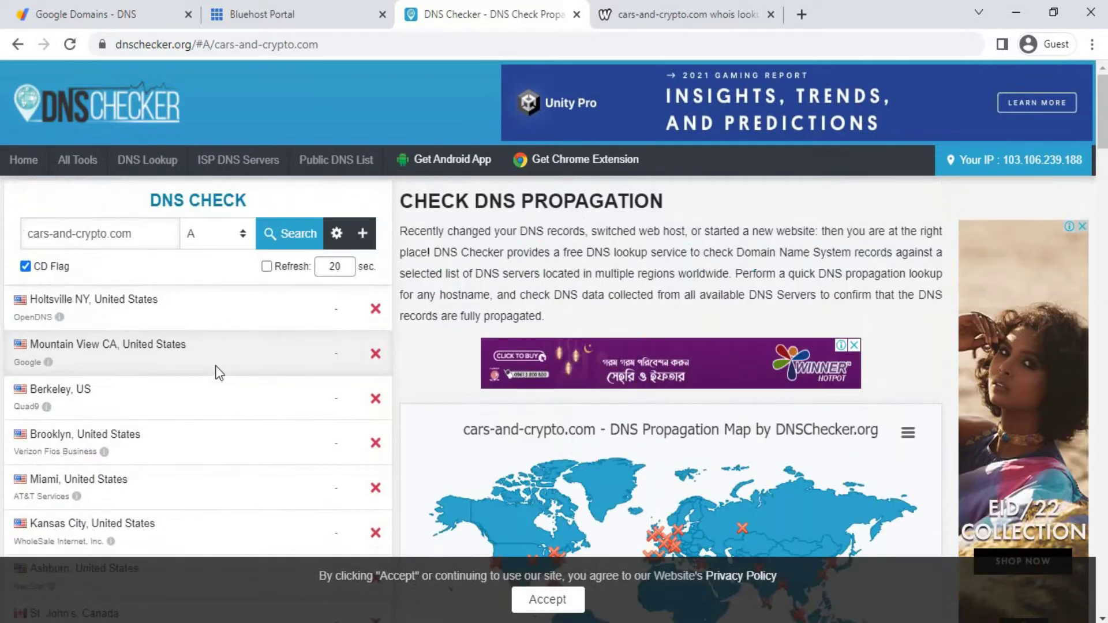
- Return to the Bluehost portal and examine the name servers and the A, CNAME, MX and SRV records of cars-and-crypto.com
click(274, 15)
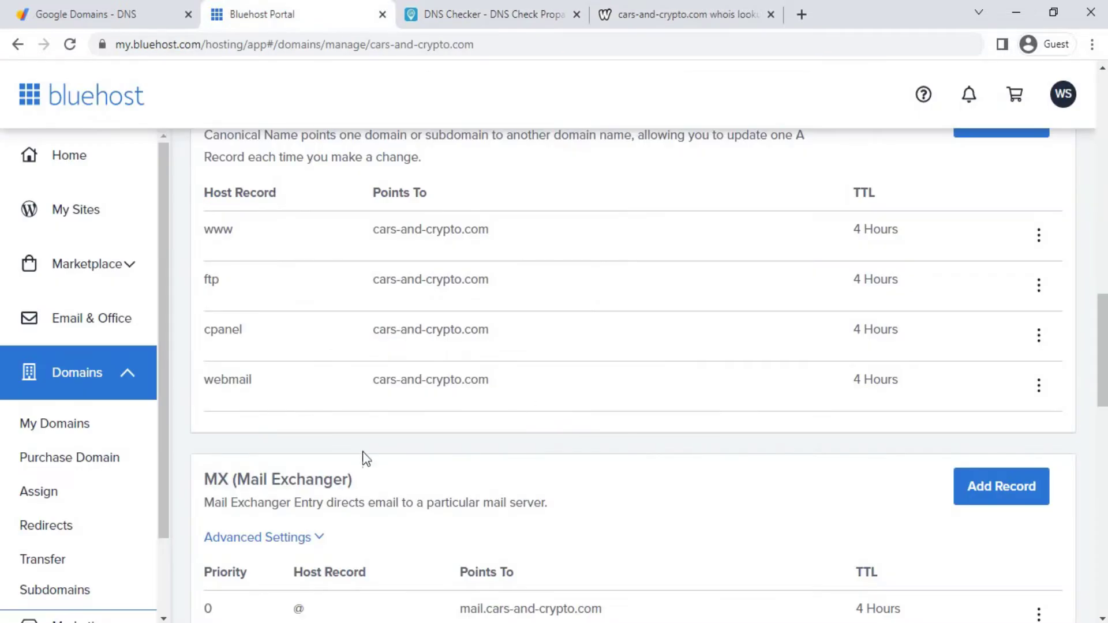
scroll(262, 329, up, 8)
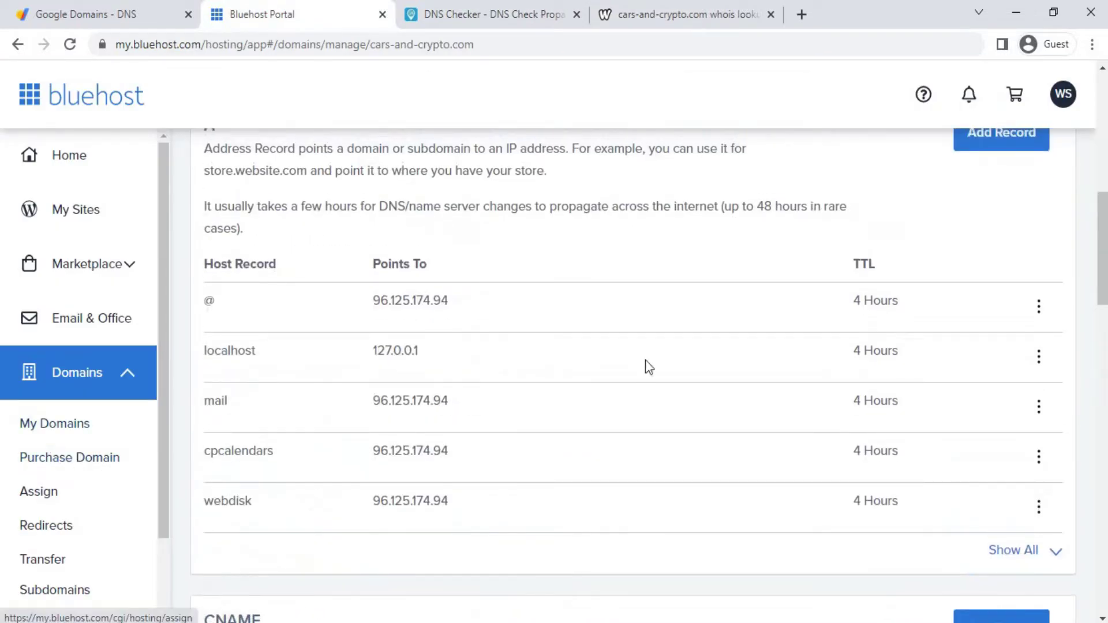
scroll(640, 393, down, 7)
scroll(358, 418, down, 4)
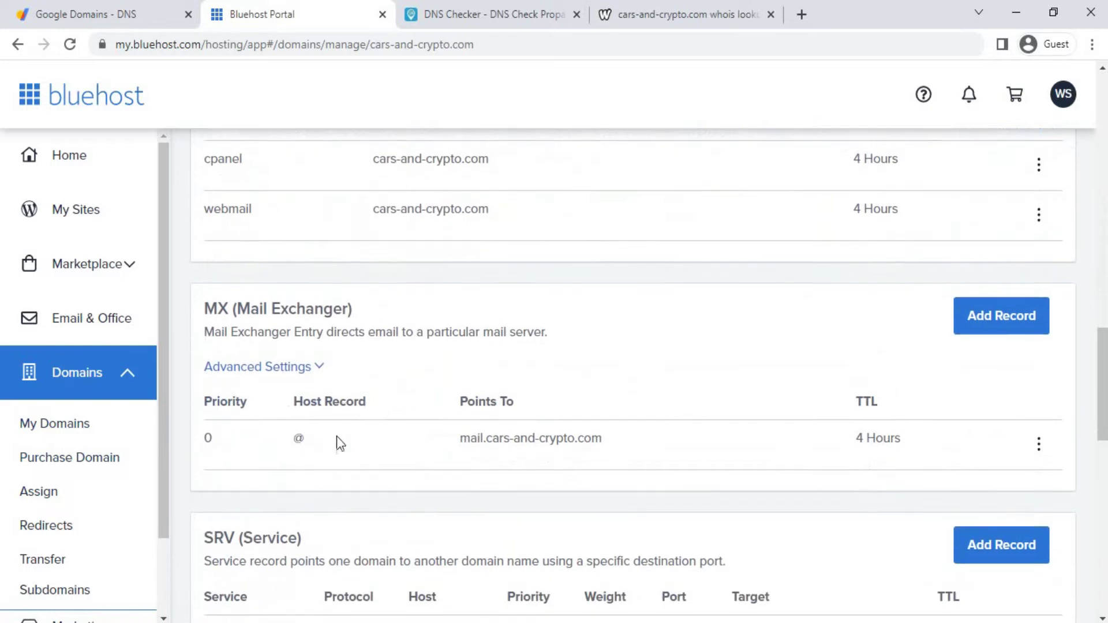
scroll(500, 371, up, 8)
scroll(450, 375, up, 6)
scroll(610, 420, down, 4)
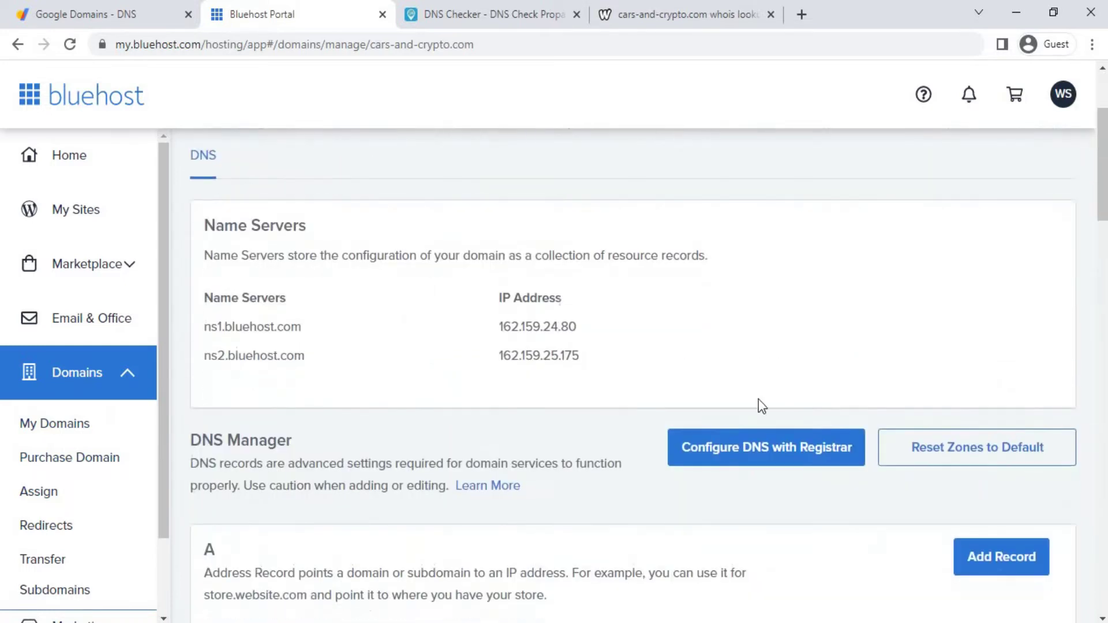
scroll(920, 526, down, 15)
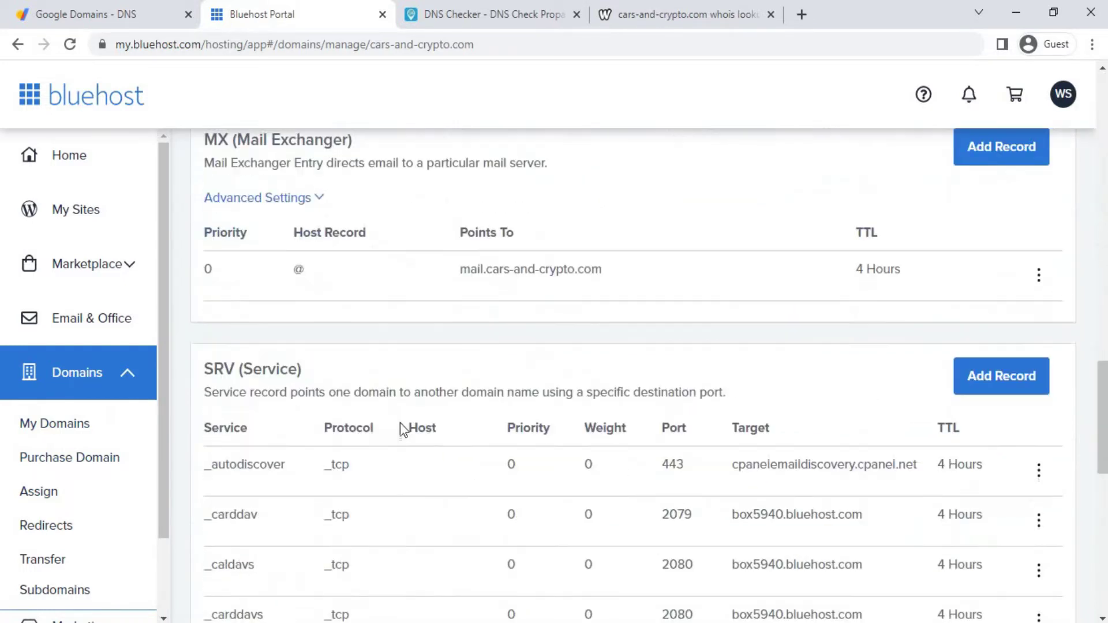
scroll(732, 476, up, 17)
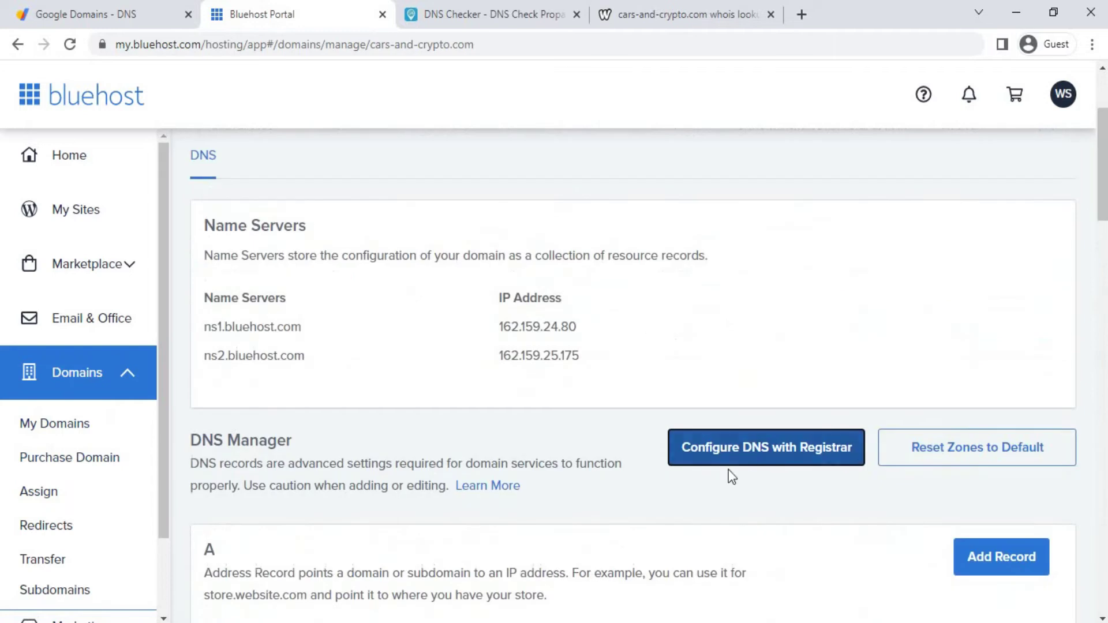
- Open Bluehost's Configure DNS with Registrar request, review the records it would add in Google Domains, and close it without connecting
click(775, 455)
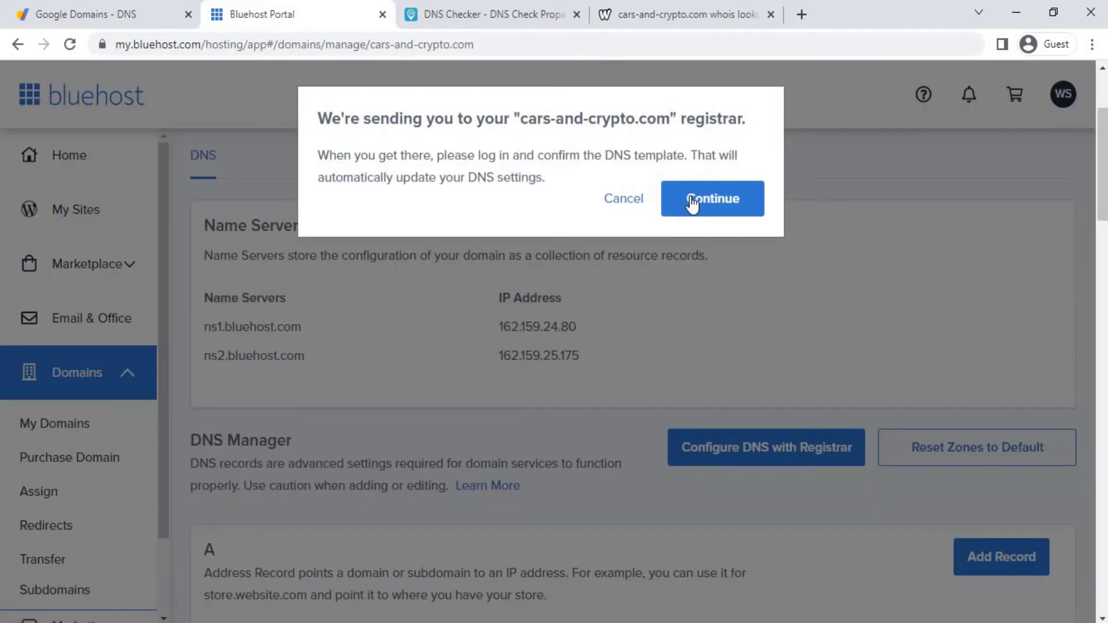
click(730, 202)
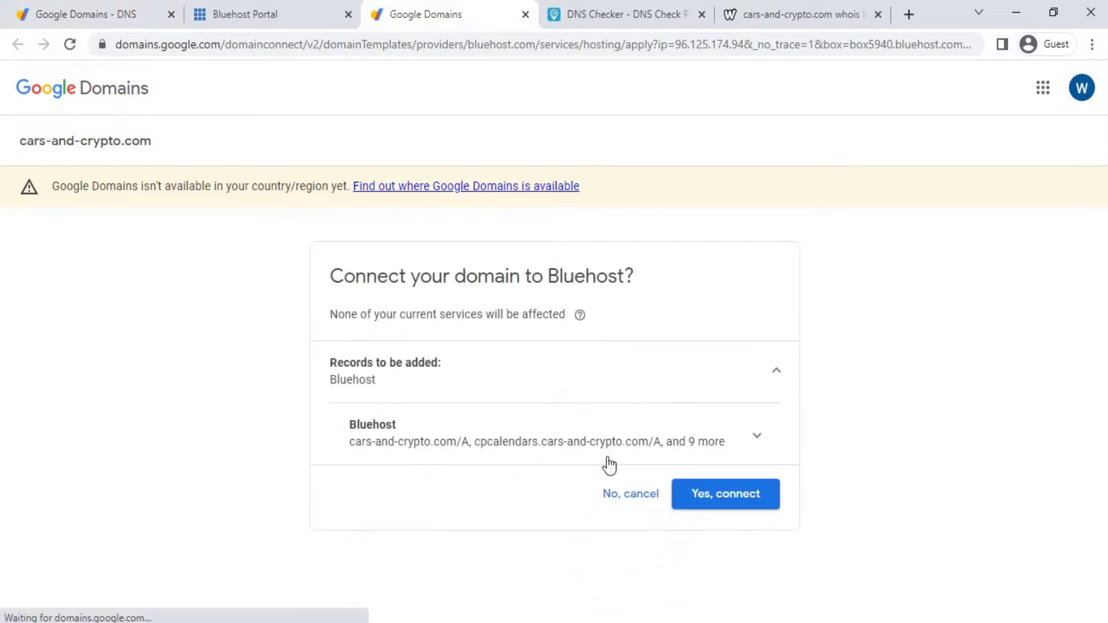
click(753, 437)
scroll(532, 477, down, 3)
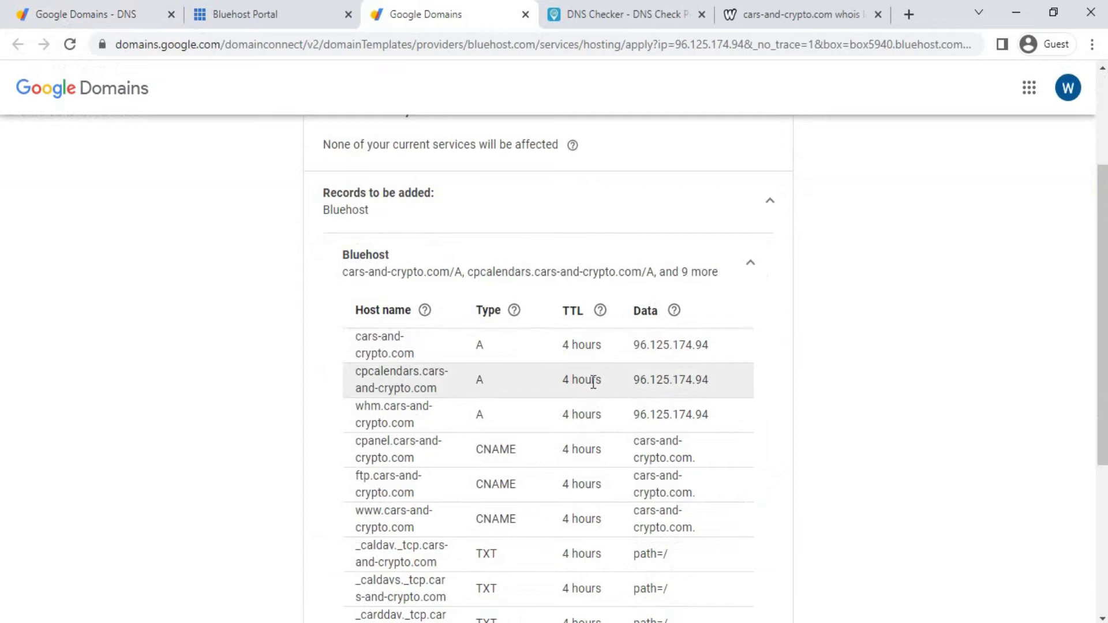
scroll(537, 470, down, 4)
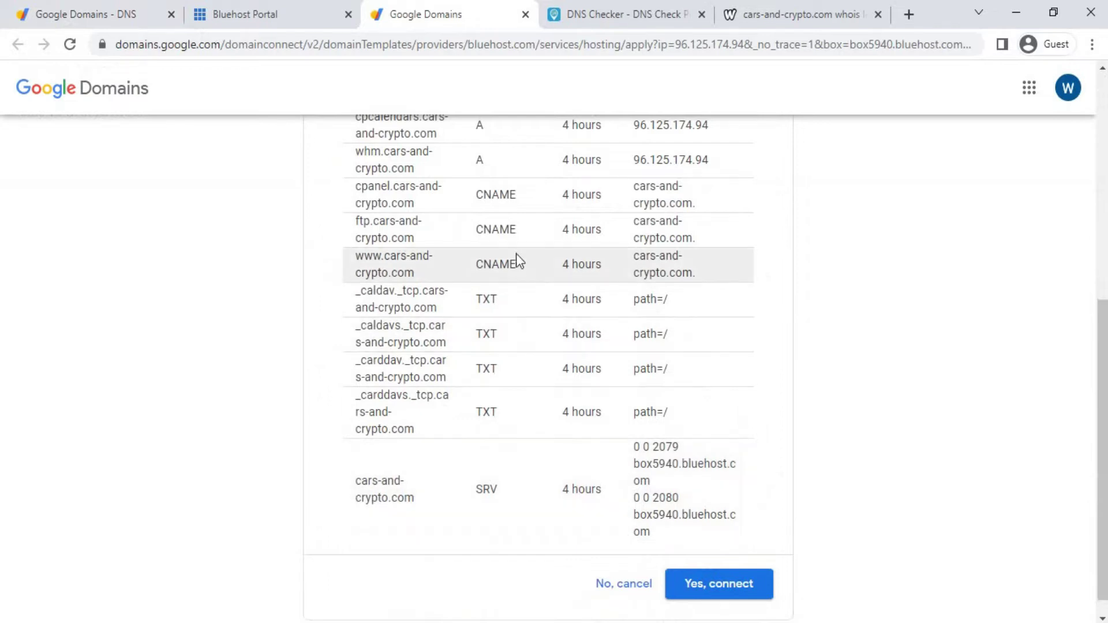
scroll(656, 211, up, 7)
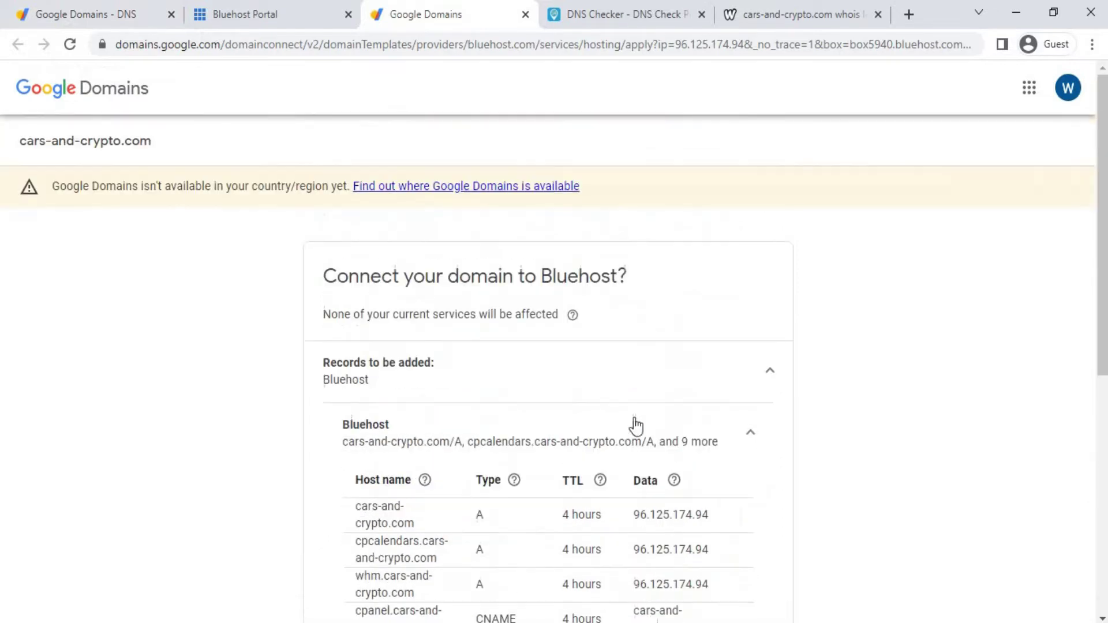
key(ctrl+w)
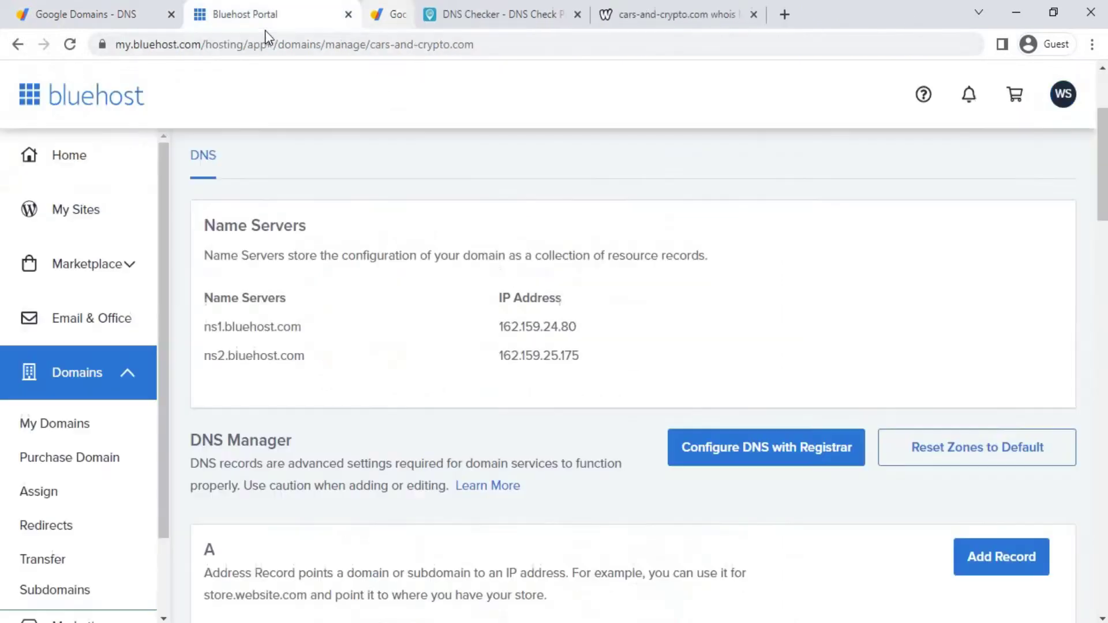
- Copy the first Bluehost name server, ns1.bluehost.com, from the domain's Name Servers section
scroll(609, 477, down, 3)
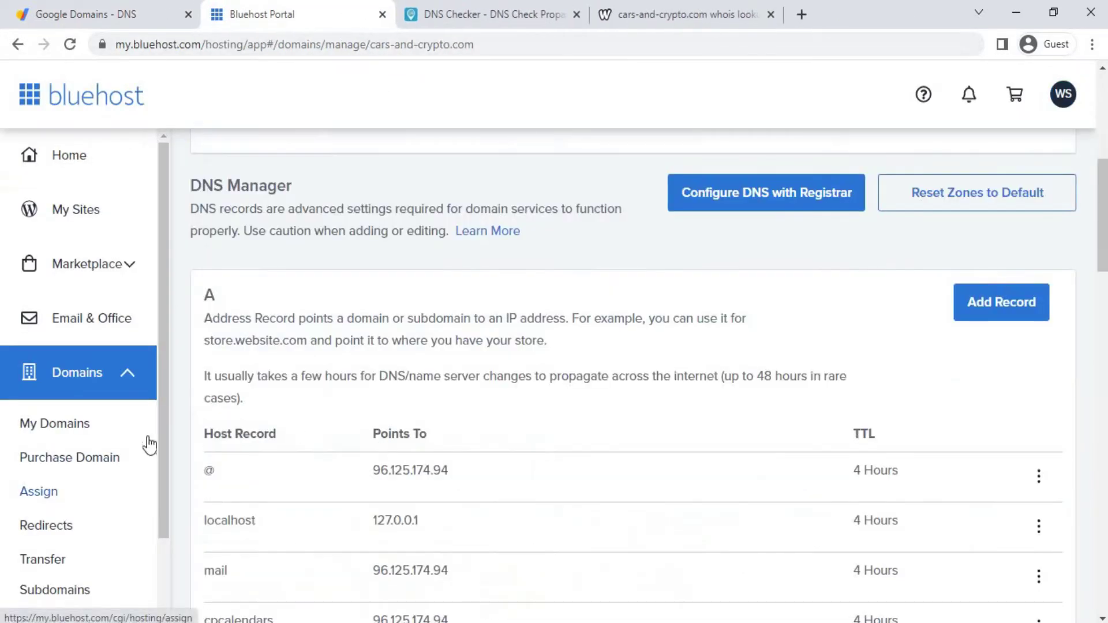
scroll(490, 445, up, 7)
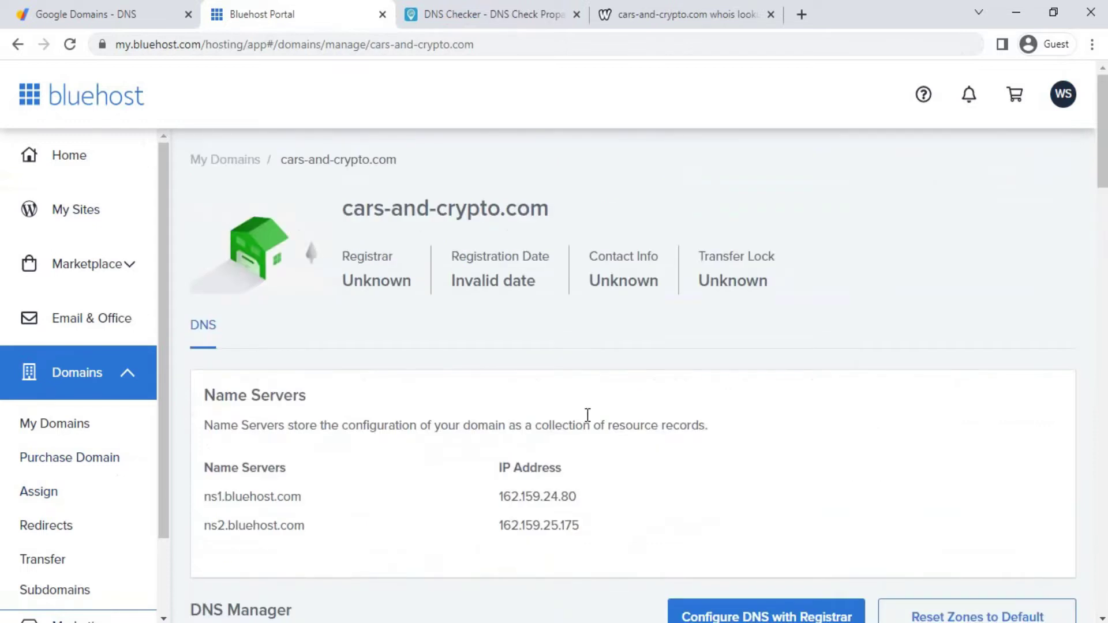
drag(296, 492, 204, 499)
right_click(218, 499)
click(254, 508)
- Switch to Google Domains and look through the advanced DNS settings, registration settings and name server list of cars-and-crypto.com
click(110, 14)
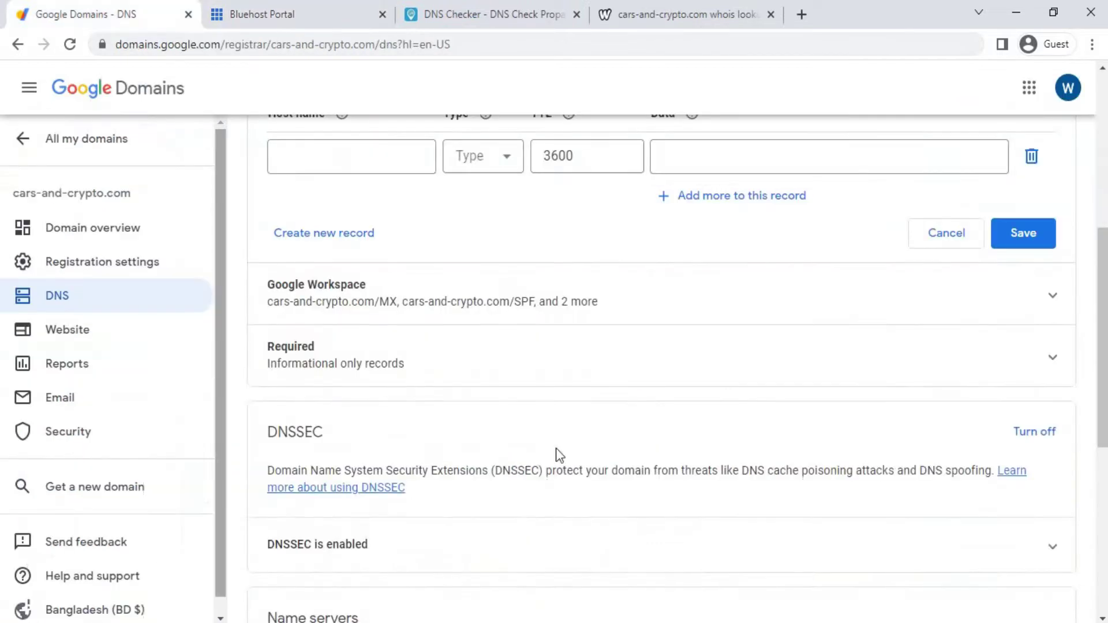
scroll(386, 507, down, 5)
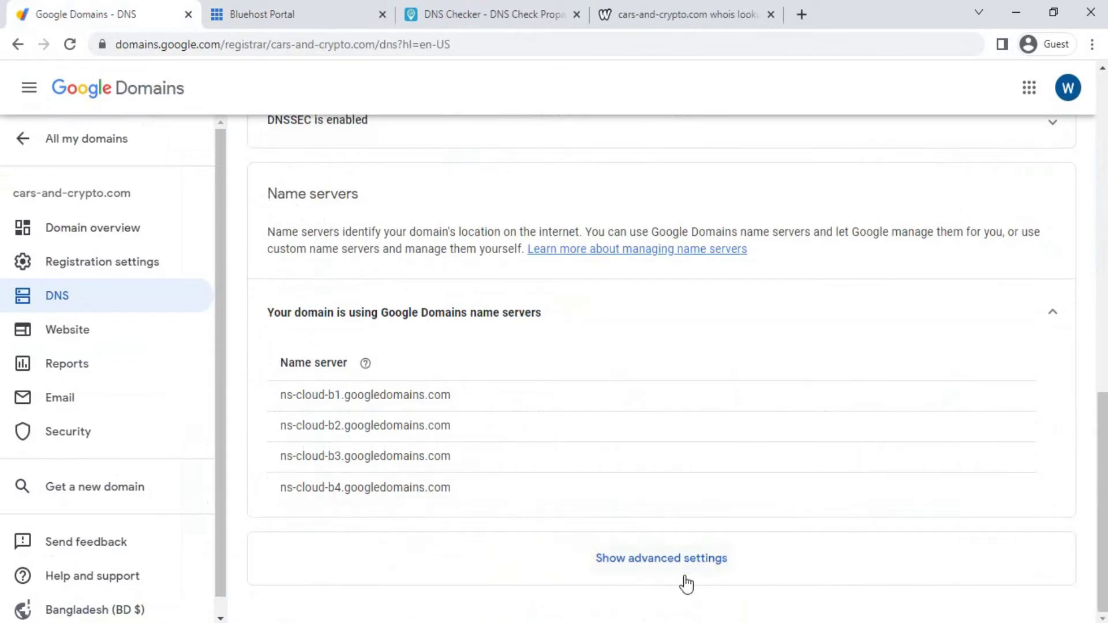
click(687, 558)
scroll(452, 250, up, 3)
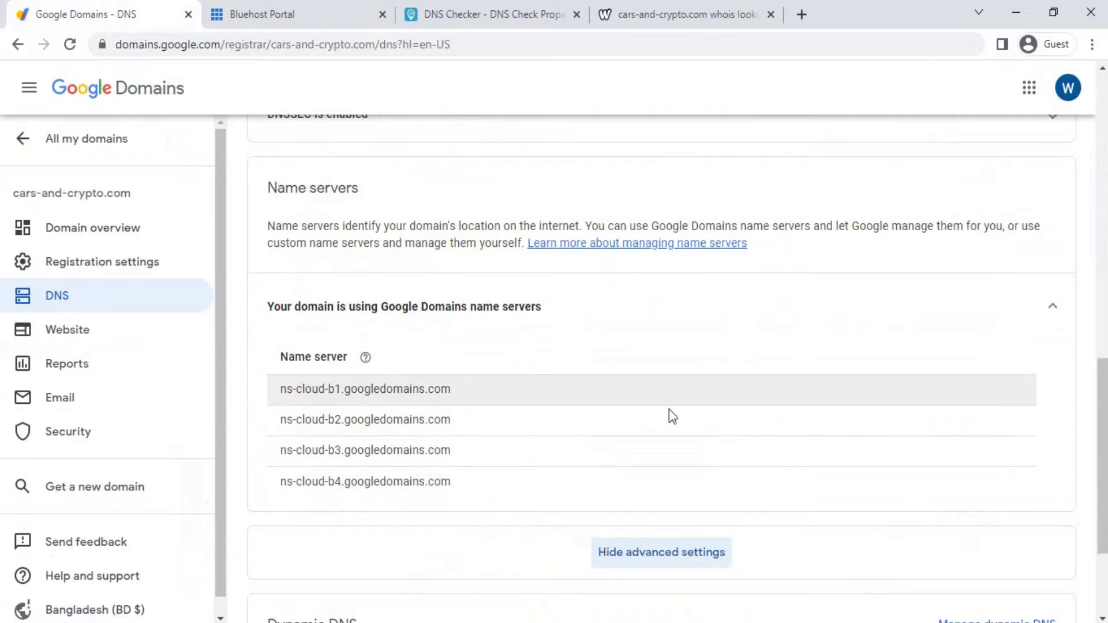
scroll(420, 408, down, 3)
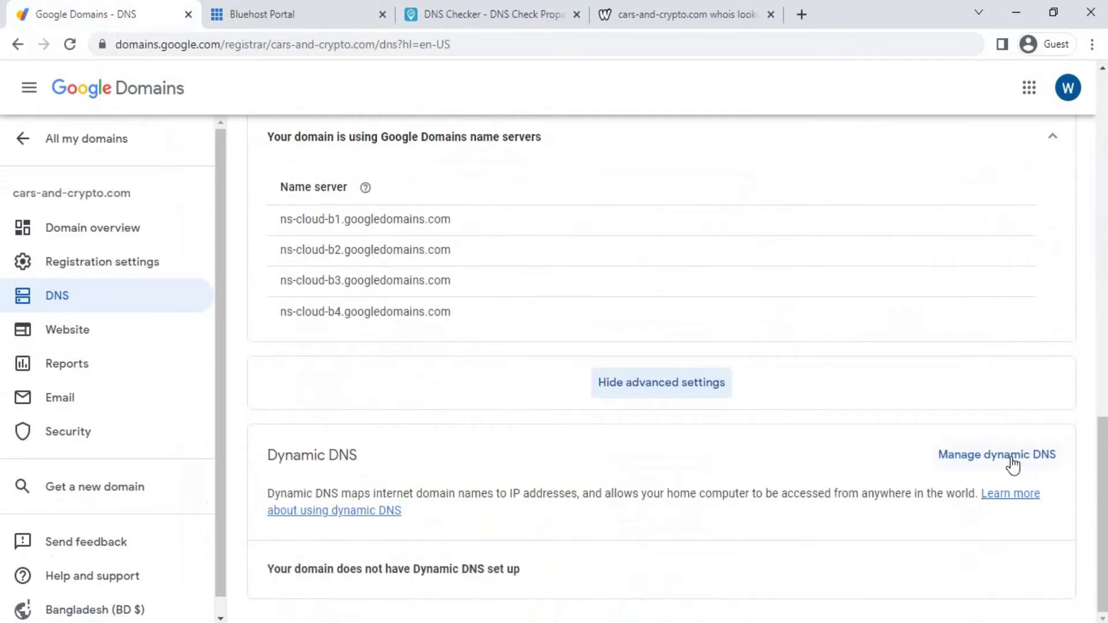
click(68, 267)
scroll(449, 475, down, 5)
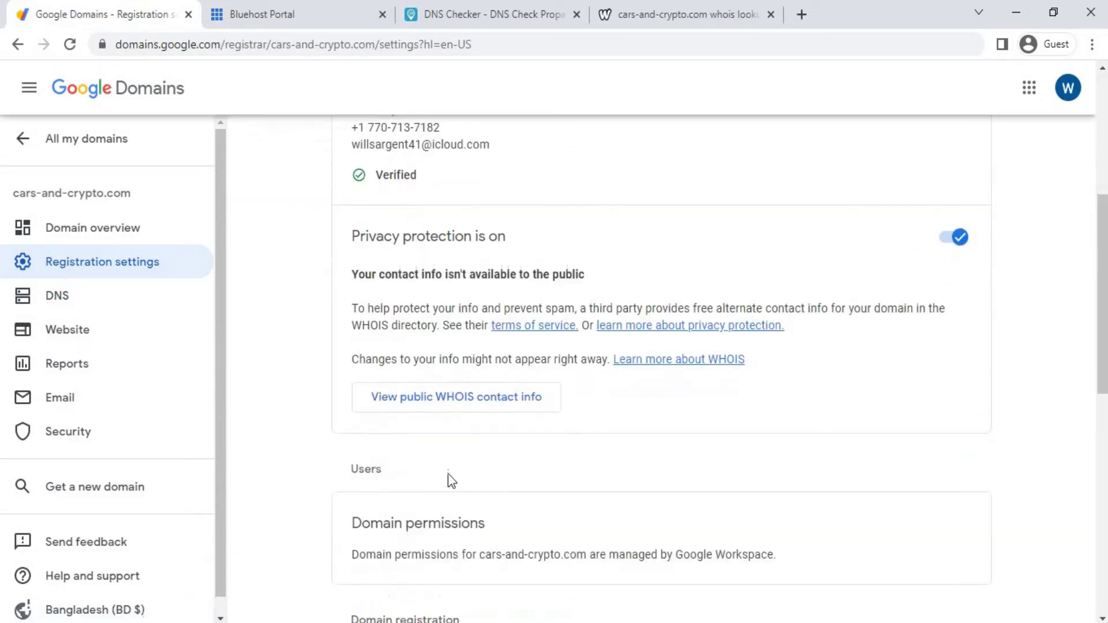
scroll(449, 482, down, 6)
key(alt+Left)
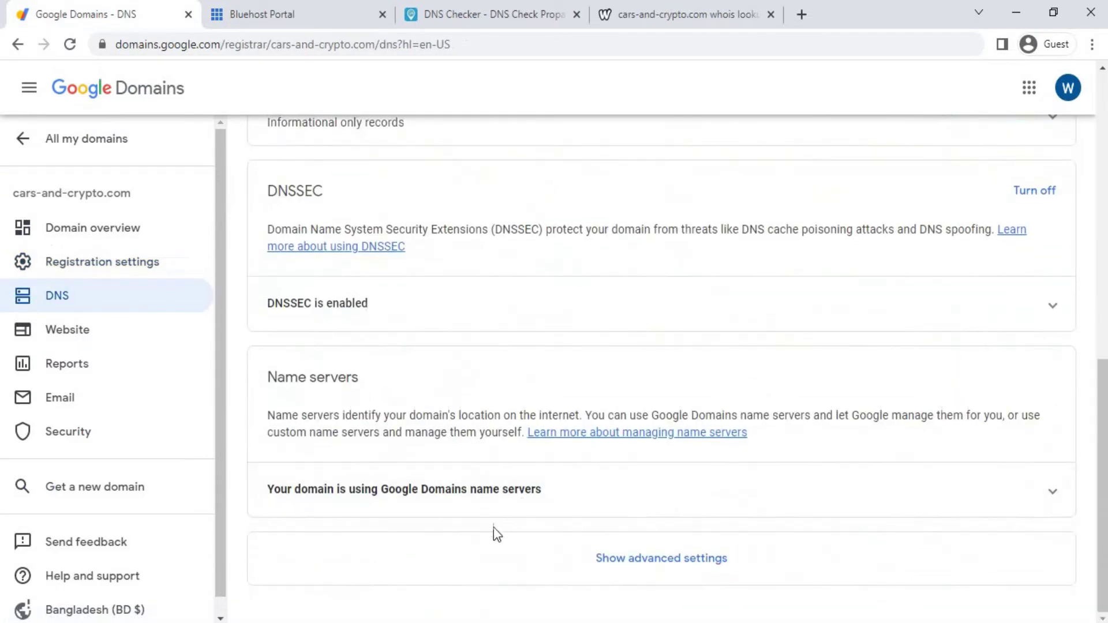
click(495, 490)
scroll(622, 324, up, 10)
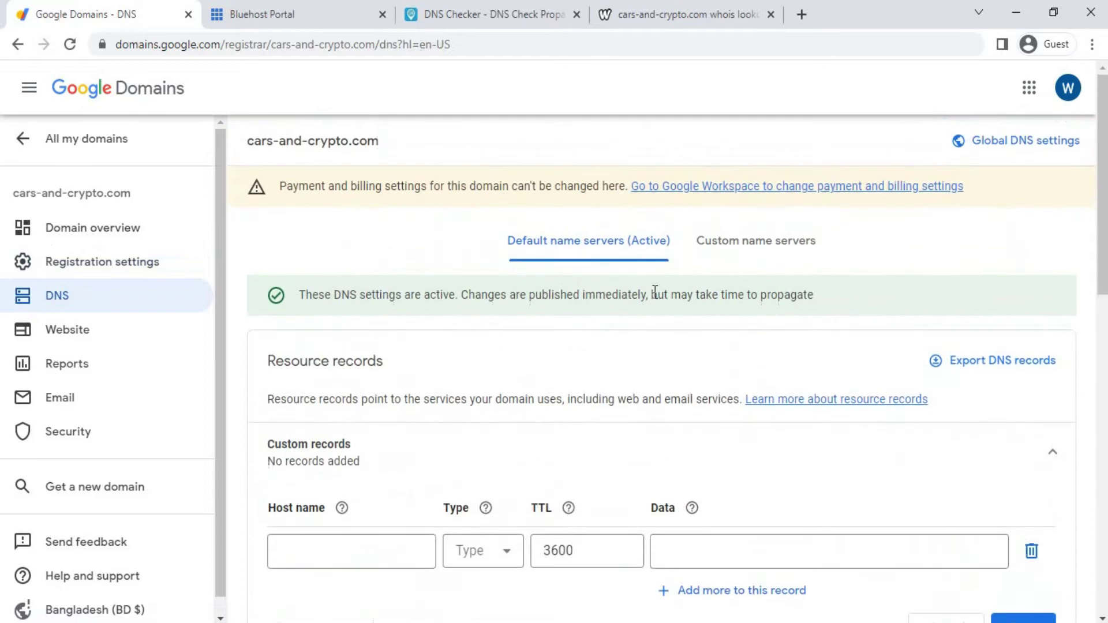
- Open the custom name servers of cars-and-crypto.com and enter ns1.bluehost.com as the first name server
click(750, 250)
scroll(360, 448, down, 4)
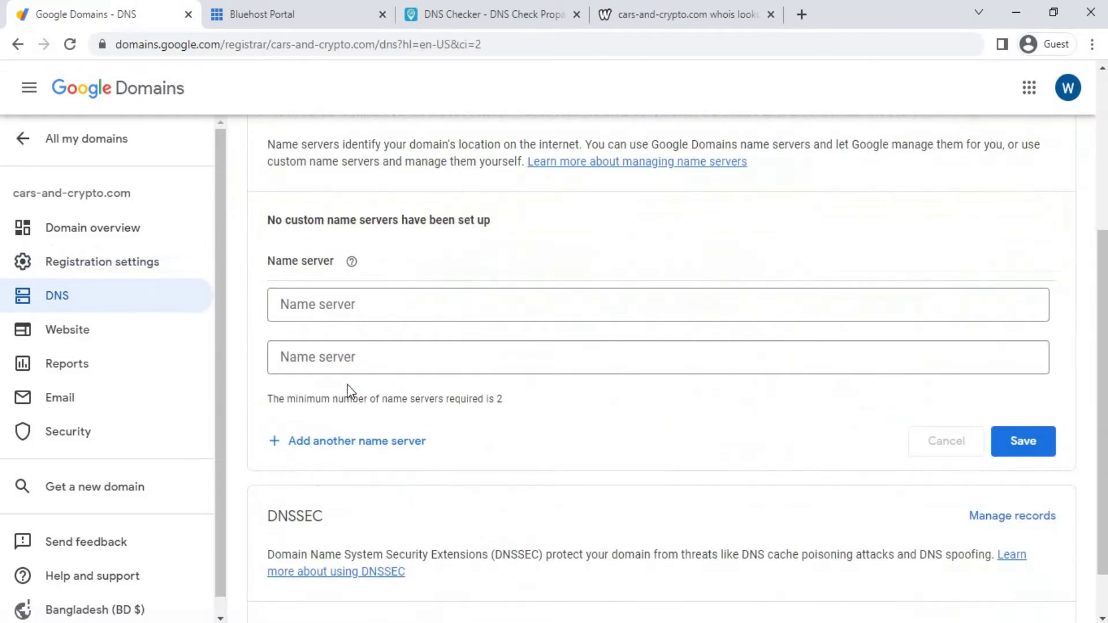
click(304, 306)
key(ctrl+v)
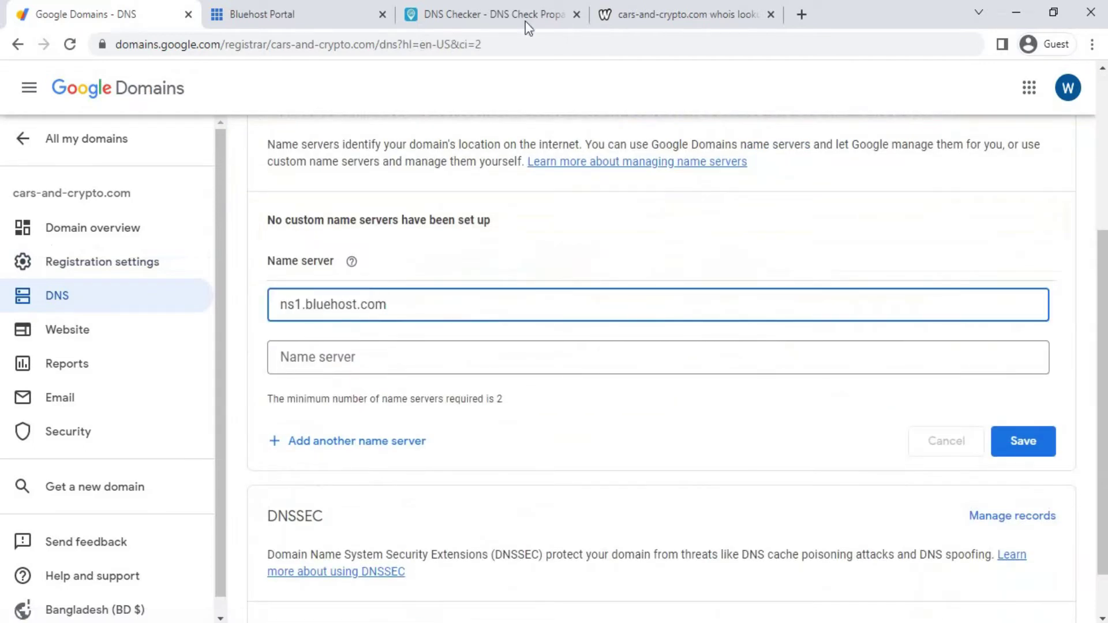
- Copy ns2.bluehost.com from the Bluehost portal, enter it as the second custom name server in Google Domains, and save
click(341, 15)
drag(305, 525, 203, 529)
right_click(234, 526)
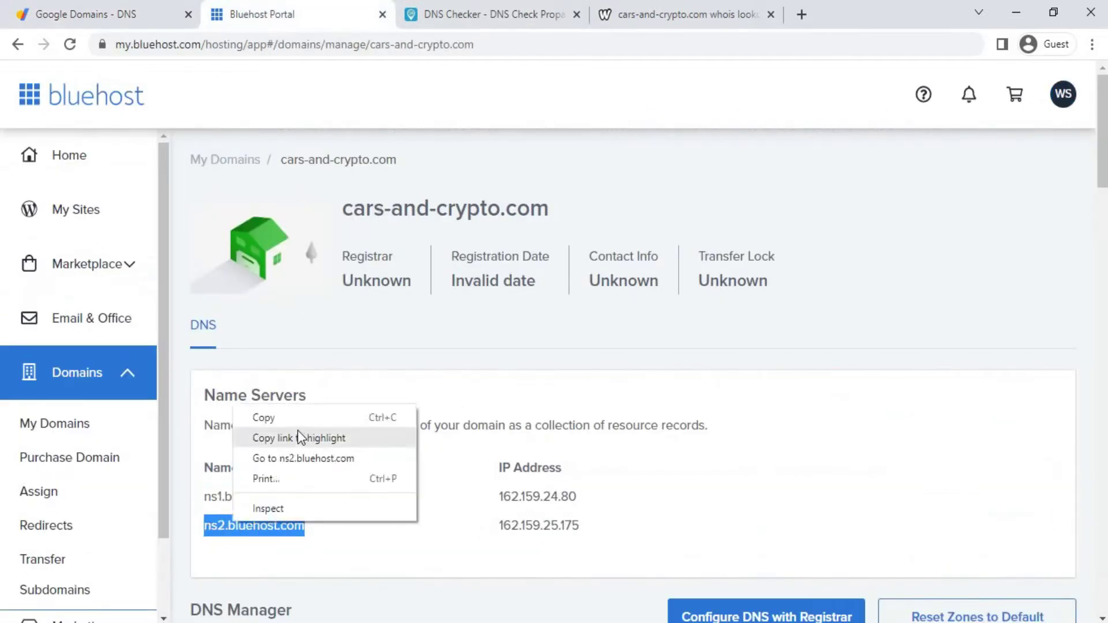
click(278, 424)
click(104, 17)
click(371, 355)
key(ctrl+v)
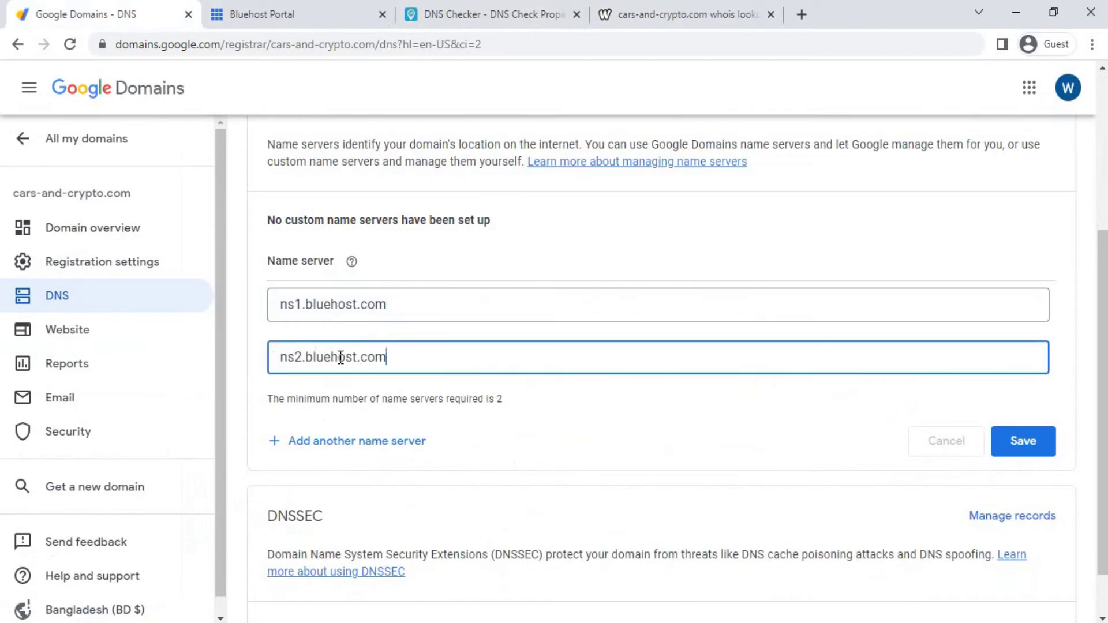
click(1034, 452)
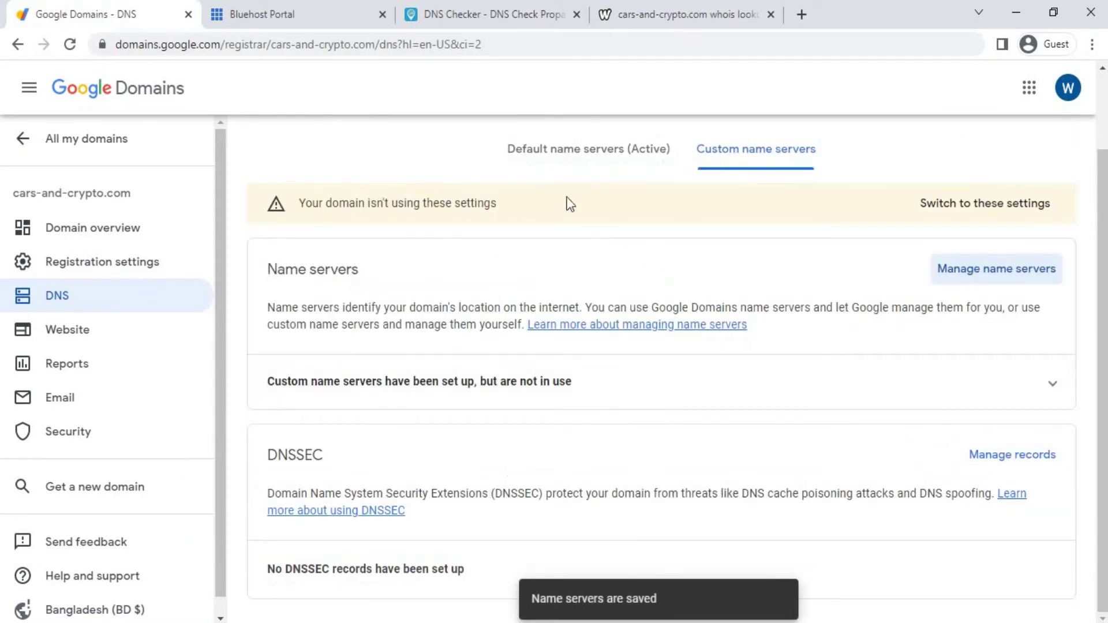
- Open the default name servers view, expand its name server list, then reload the page and check the Name servers section again
click(555, 157)
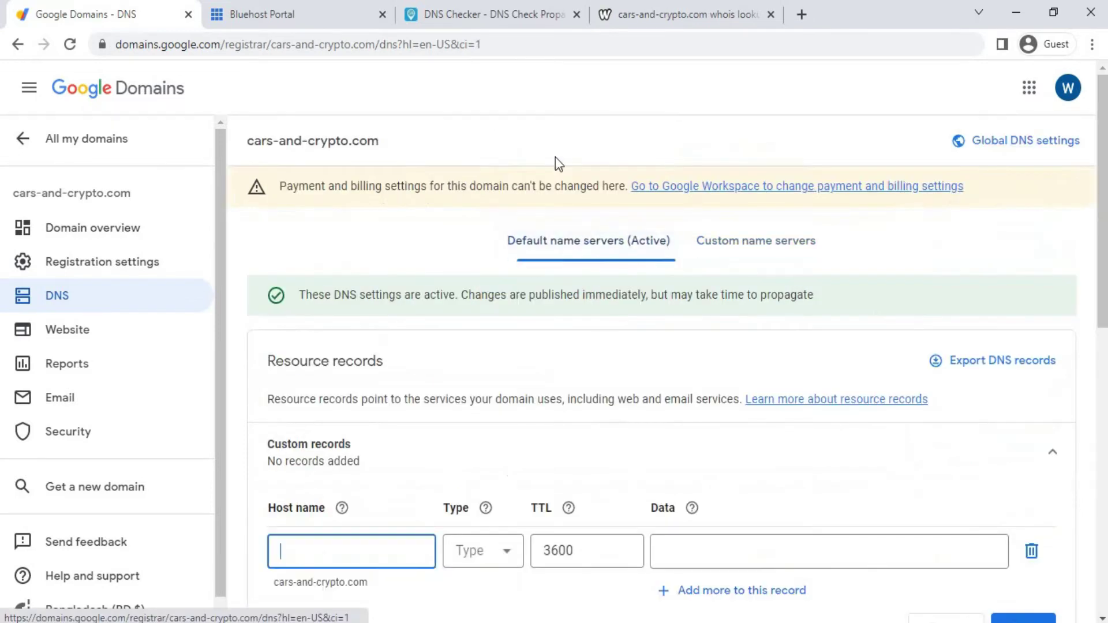
scroll(469, 527, down, 10)
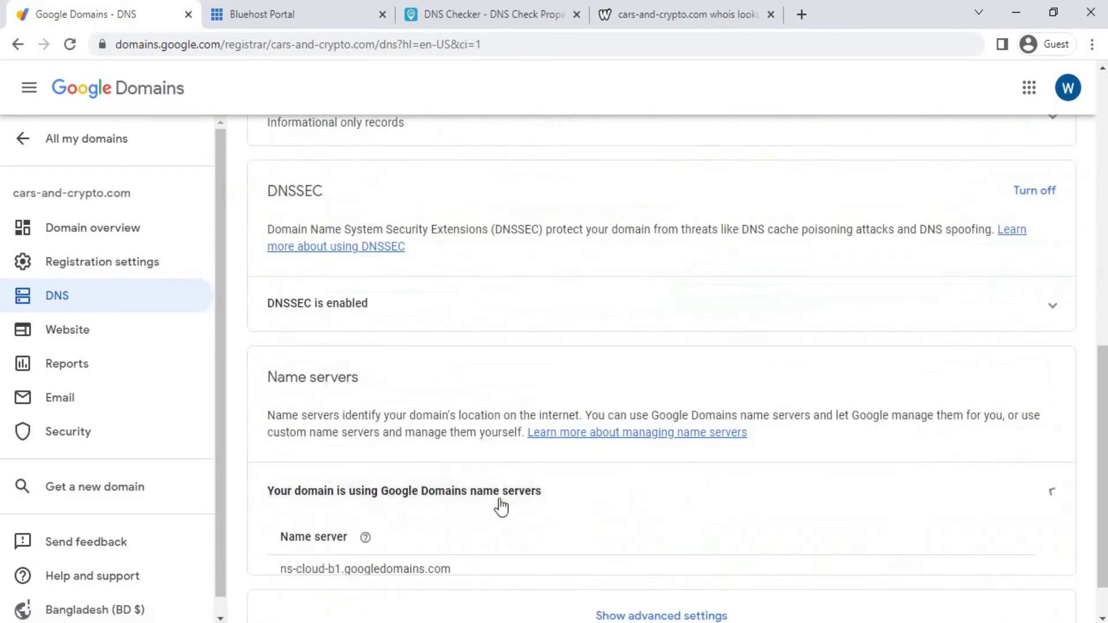
click(496, 504)
scroll(487, 510, down, 3)
scroll(345, 299, up, 9)
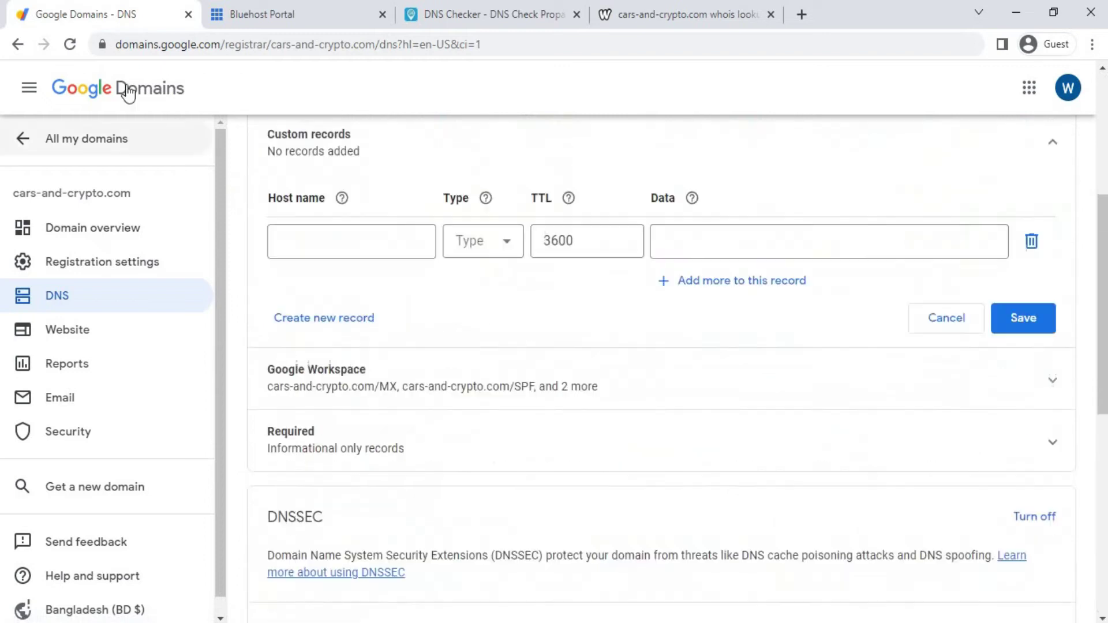
click(70, 44)
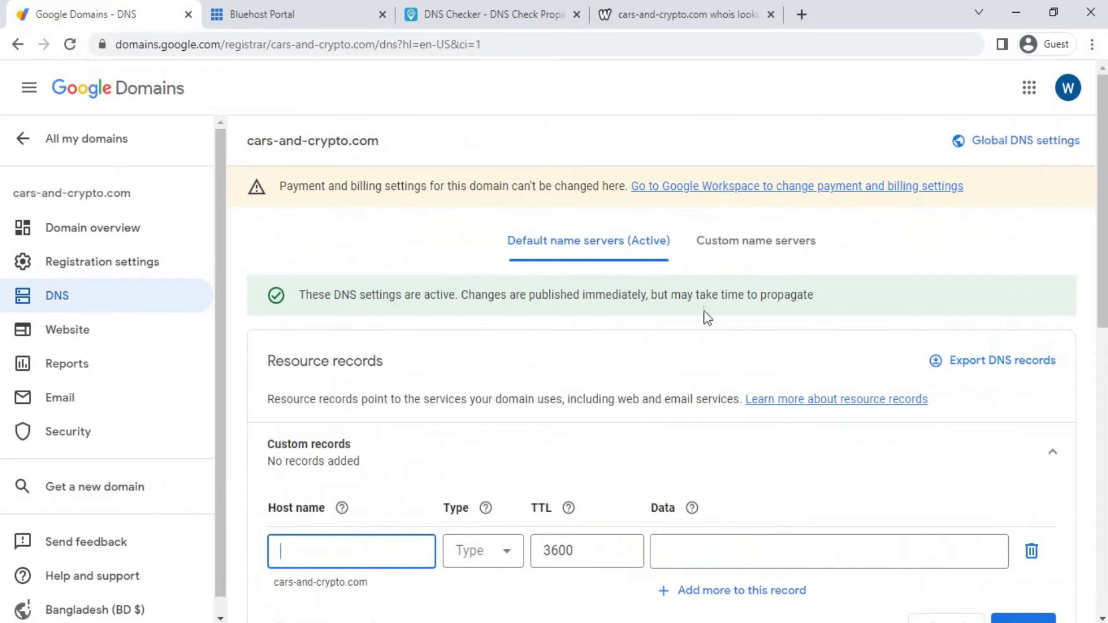
scroll(661, 327, down, 10)
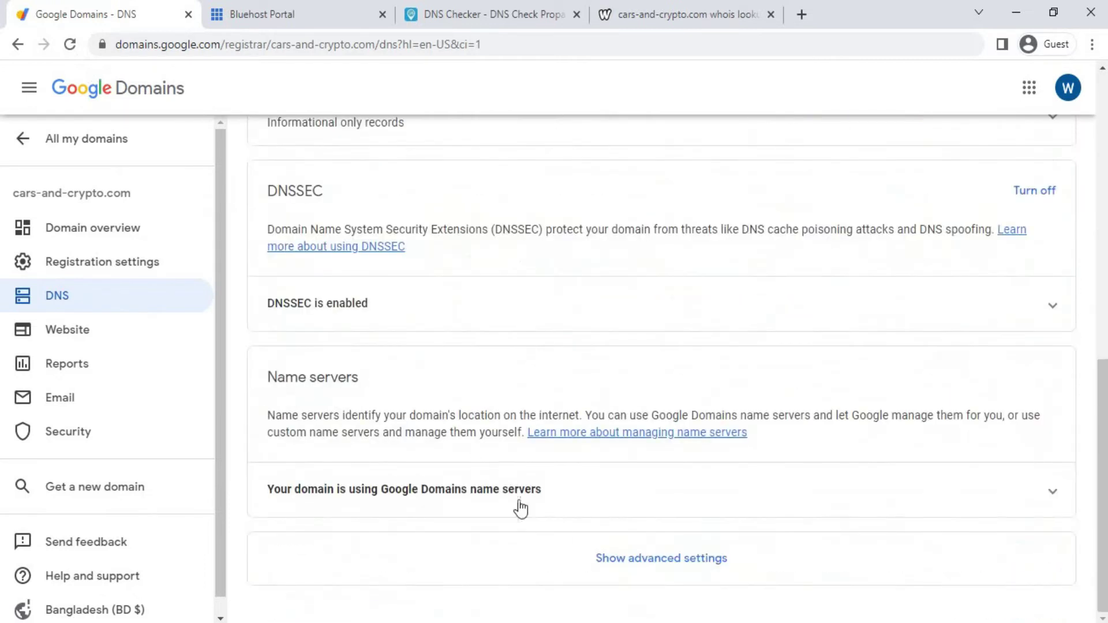
- Check the default Name servers section of cars-and-crypto.com, then open its custom name servers and review the ns1.bluehost.com and ns2.bluehost.com entries
click(509, 500)
scroll(514, 505, down, 3)
scroll(531, 490, up, 10)
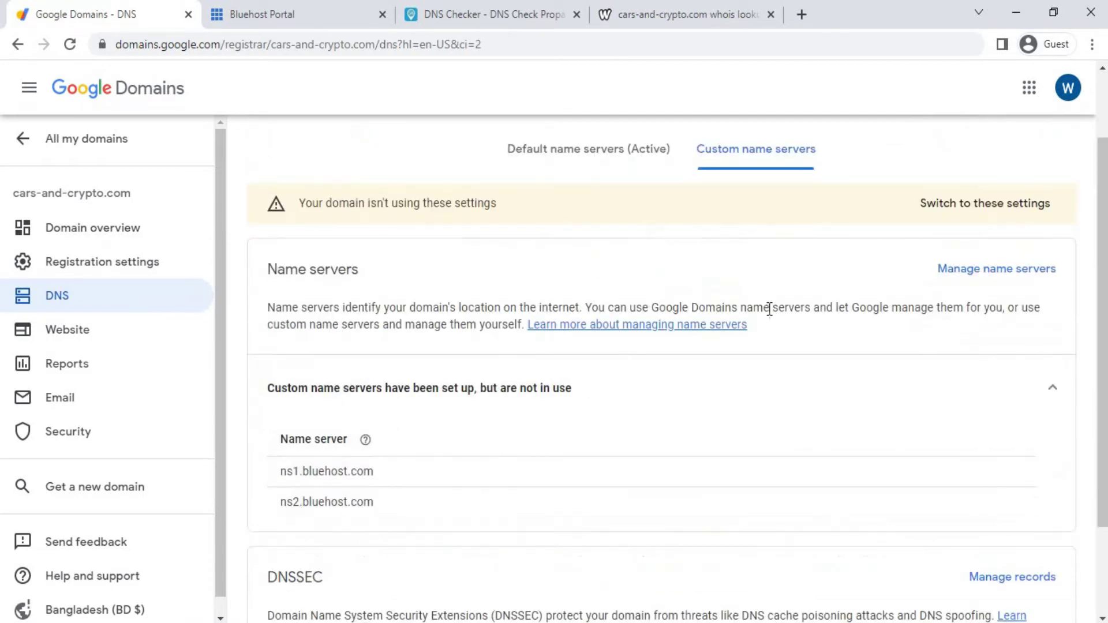
scroll(769, 310, up, 2)
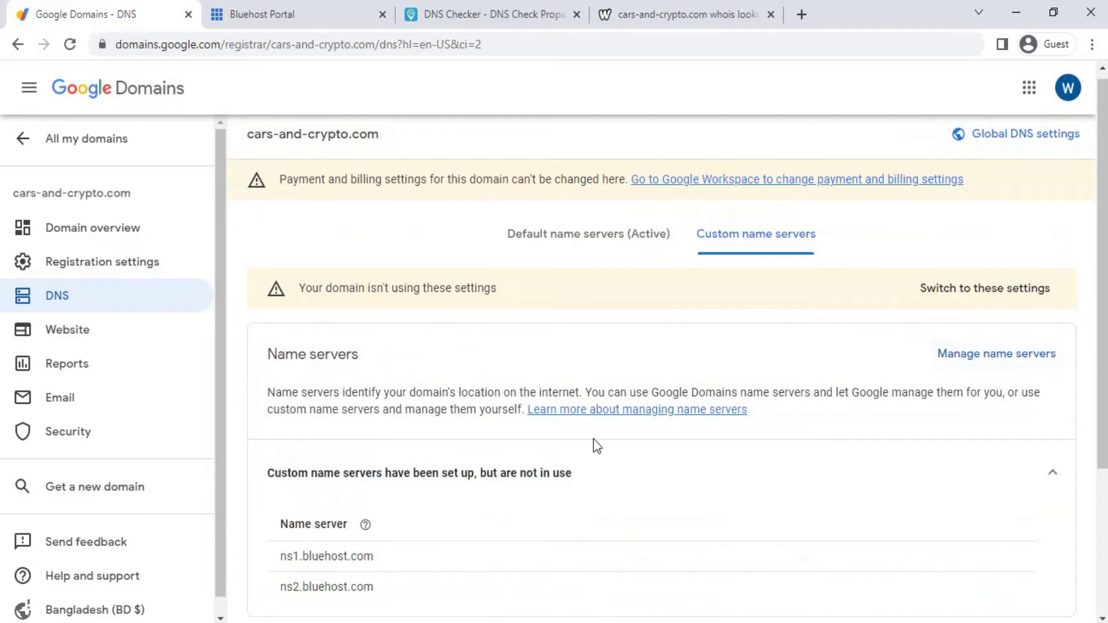
- Switch to the Bluehost portal and reload the cars-and-crypto.com domain page to check its name servers
click(316, 24)
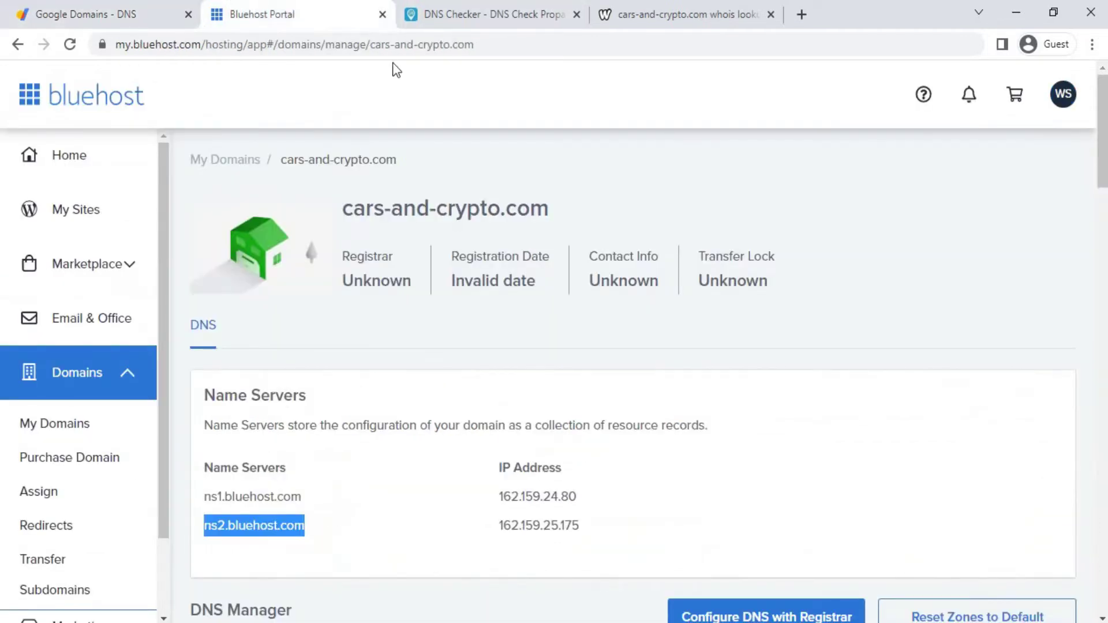
click(392, 46)
key(Return)
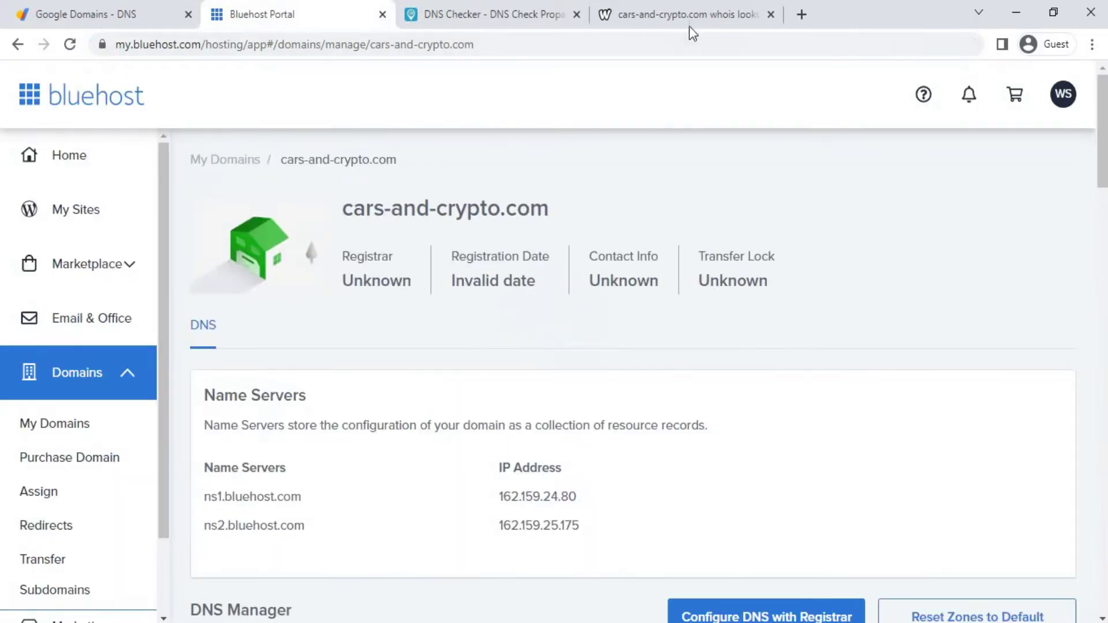
- Switch to who.is, reload the whois page of cars-and-crypto.com, and look through its registrar information and name servers
click(689, 26)
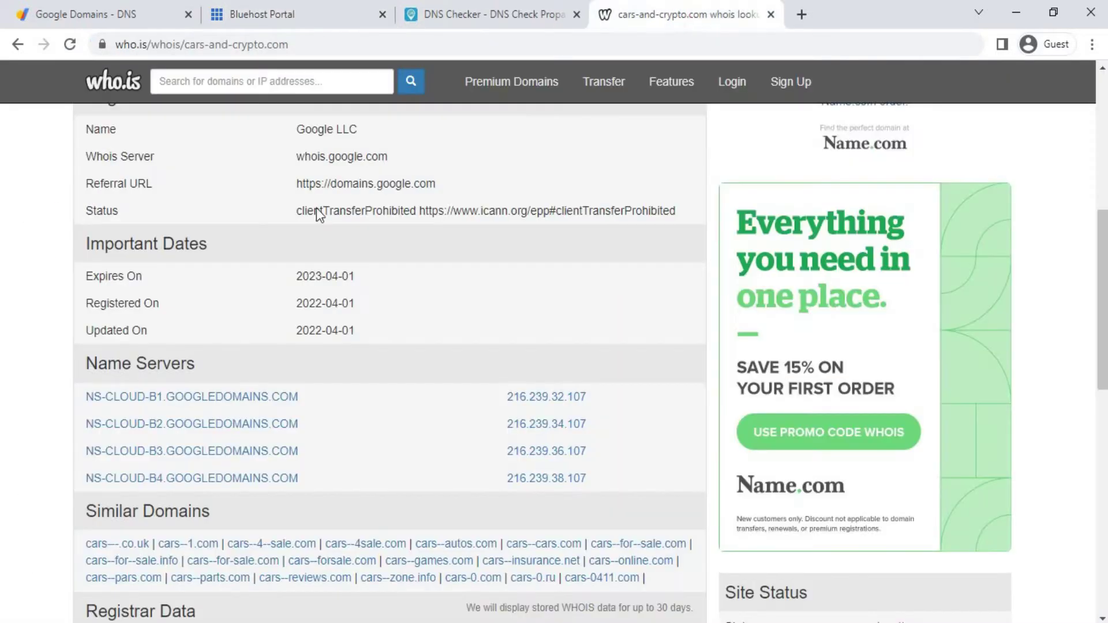
scroll(376, 296, up, 9)
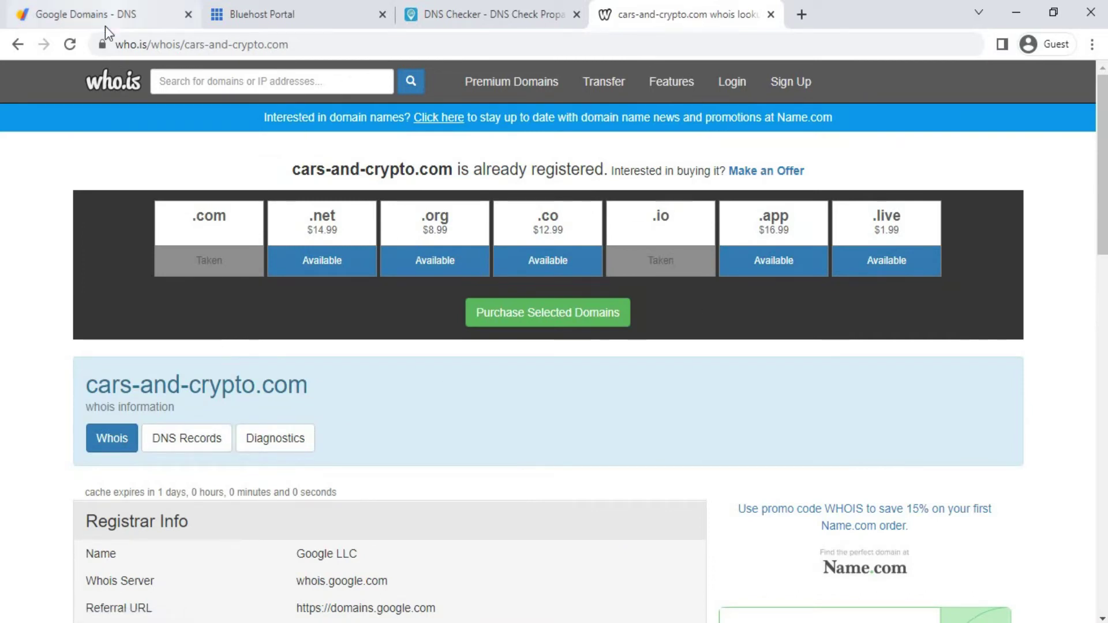
click(70, 44)
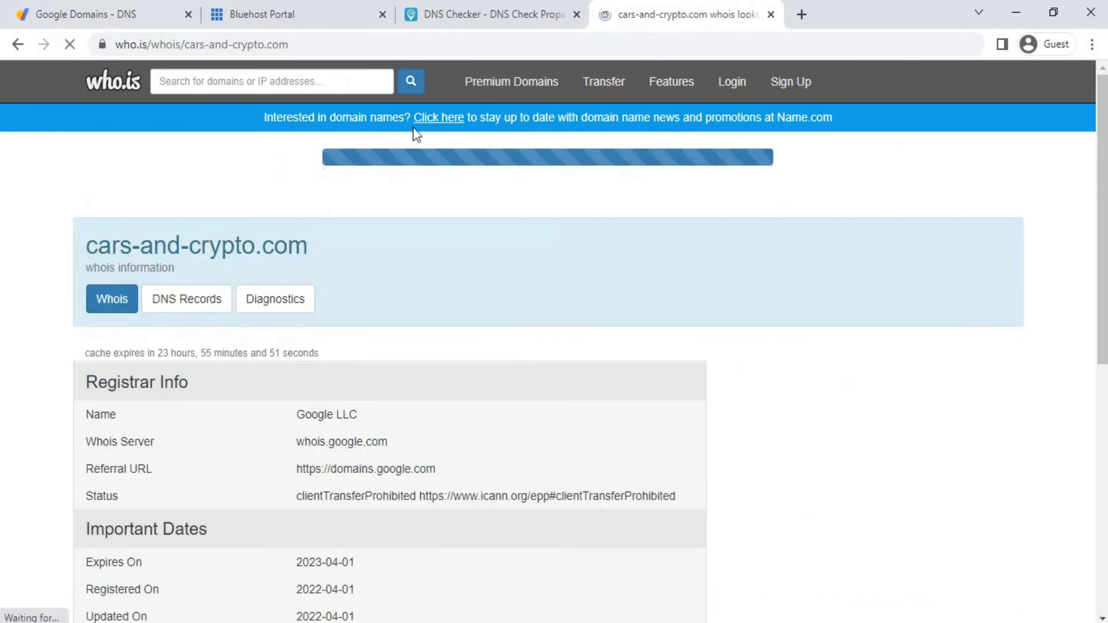
scroll(453, 371, down, 9)
scroll(415, 389, up, 8)
click(264, 81)
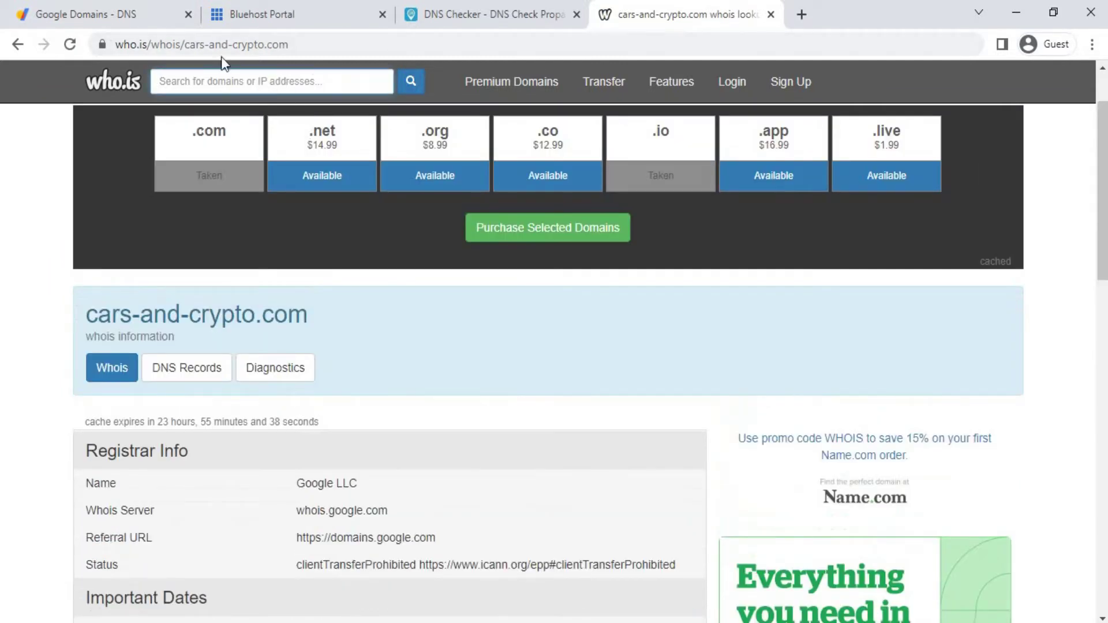
- Return to Google Domains, make the custom name servers the active settings for cars-and-crypto.com, and reload the page
click(108, 15)
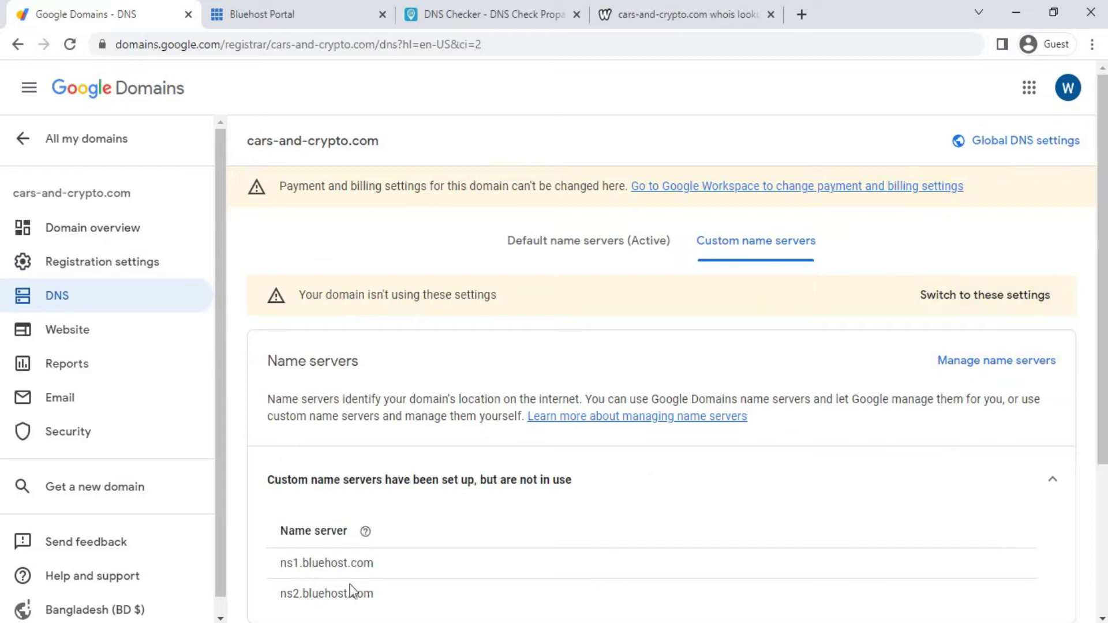
click(980, 301)
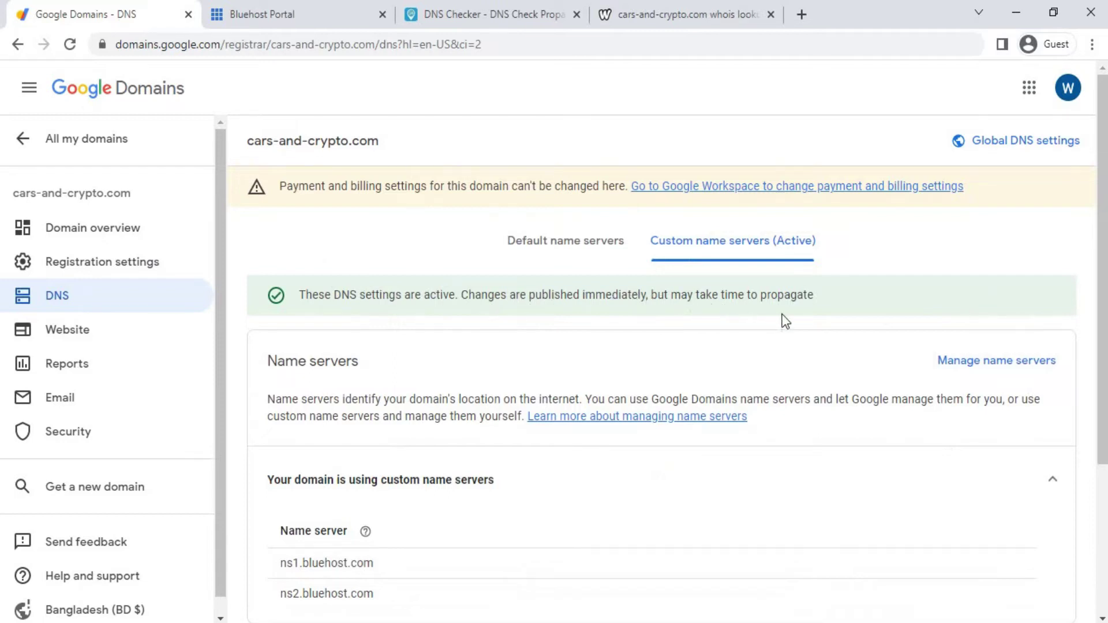
scroll(785, 321, down, 4)
click(70, 48)
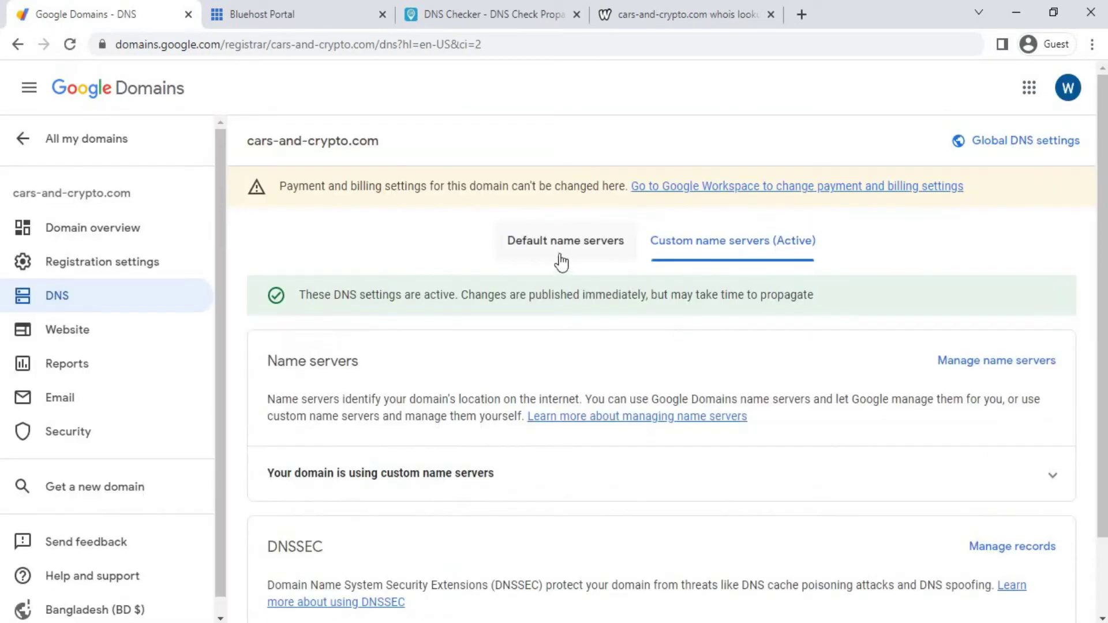
- Review the default name servers page of cars-and-crypto.com including its advanced settings, then return to the custom name servers
click(551, 252)
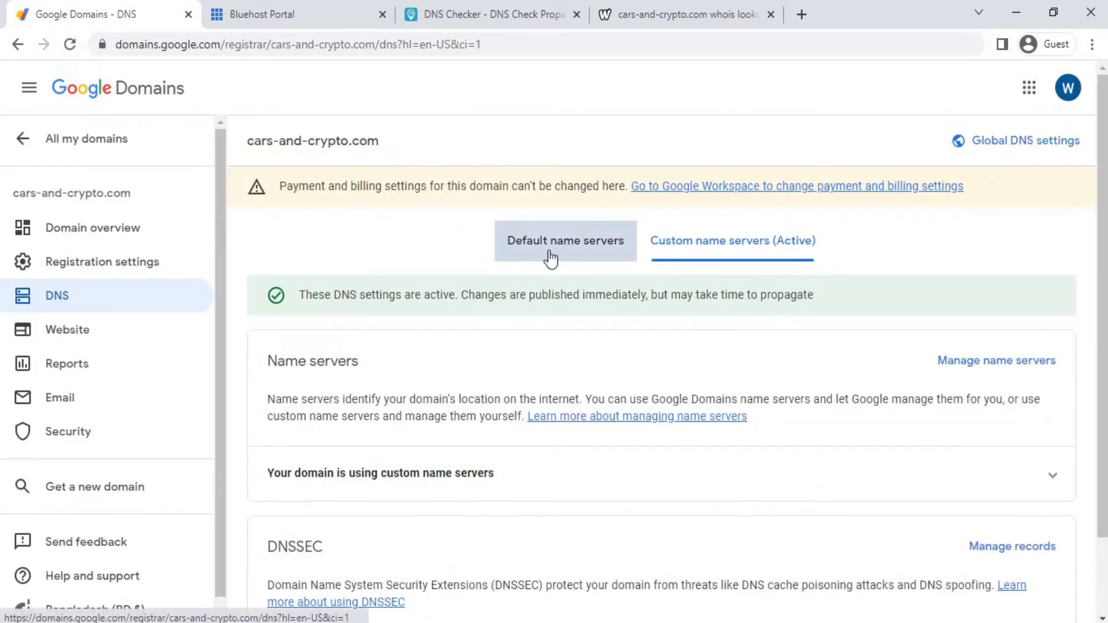
scroll(532, 462, down, 3)
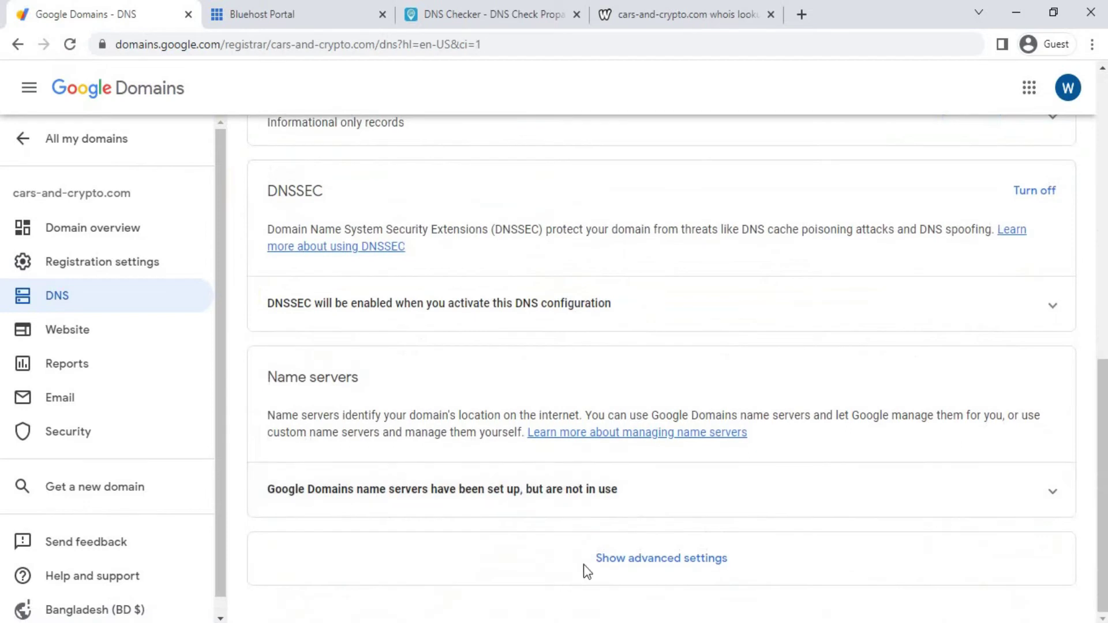
click(638, 558)
scroll(577, 449, down, 3)
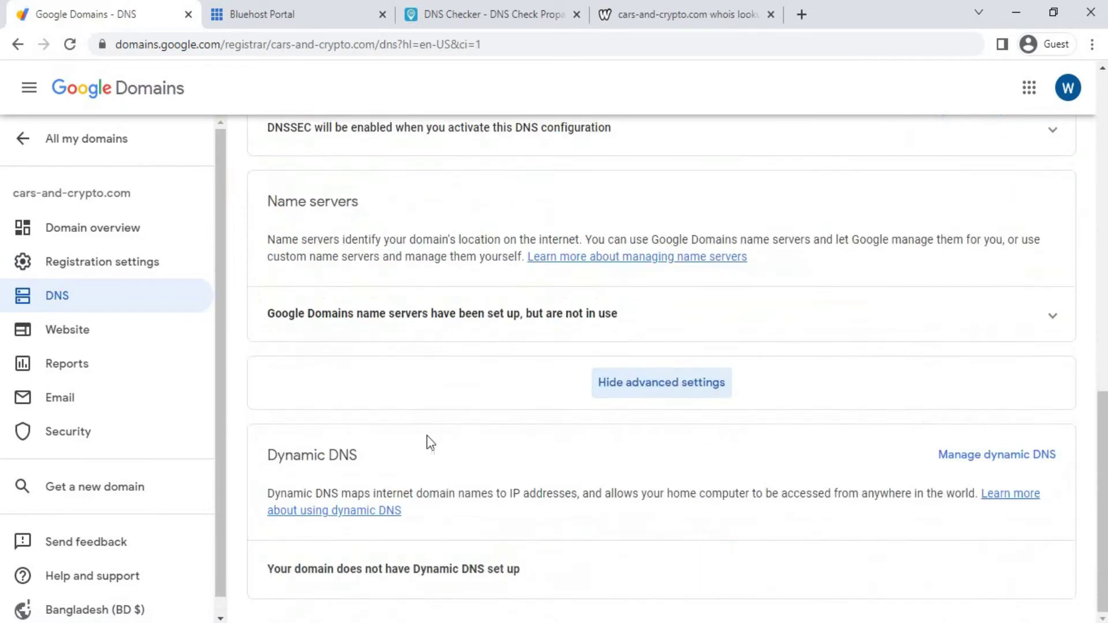
scroll(462, 404, up, 10)
click(750, 254)
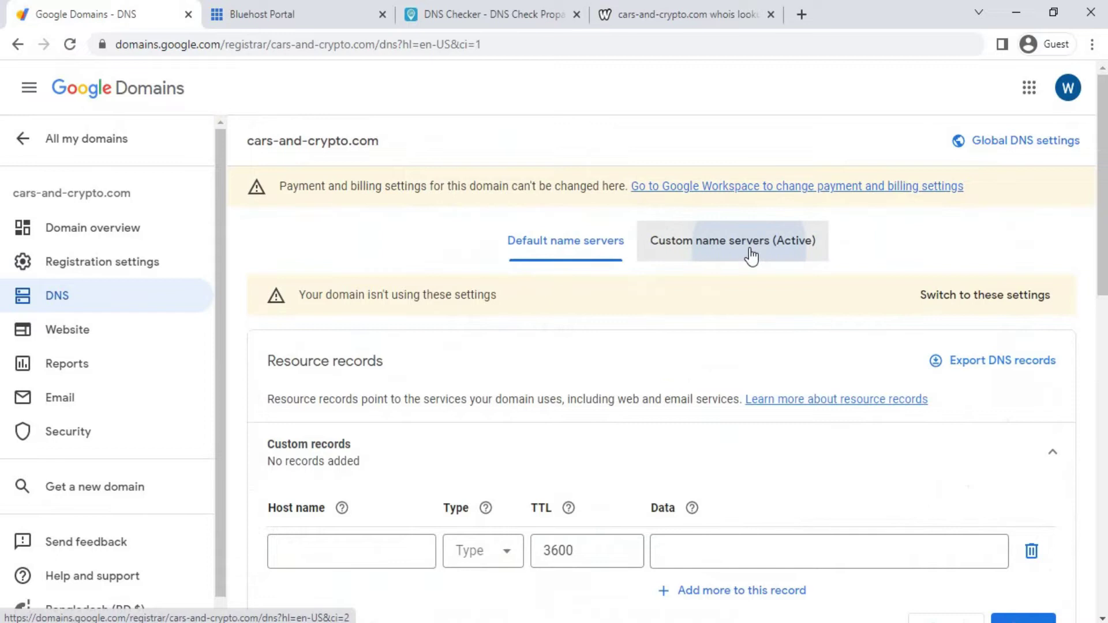
scroll(415, 438, down, 2)
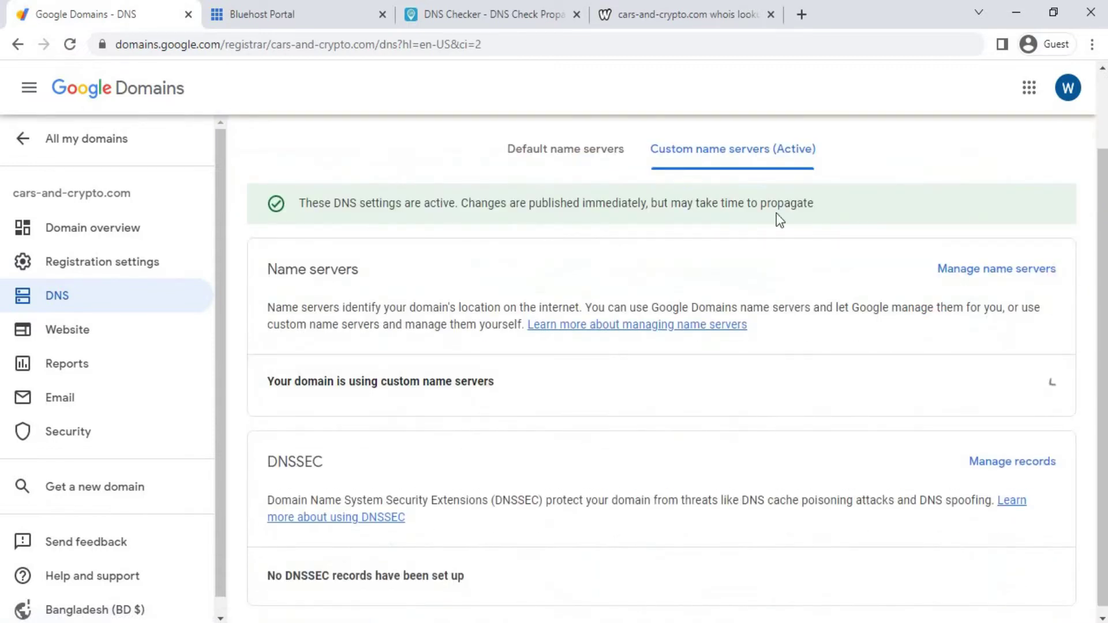
- Reload the who.is lookup of cars-and-crypto.com to check its name servers, then reload the domain's page in the Bluehost portal
click(631, 23)
click(292, 49)
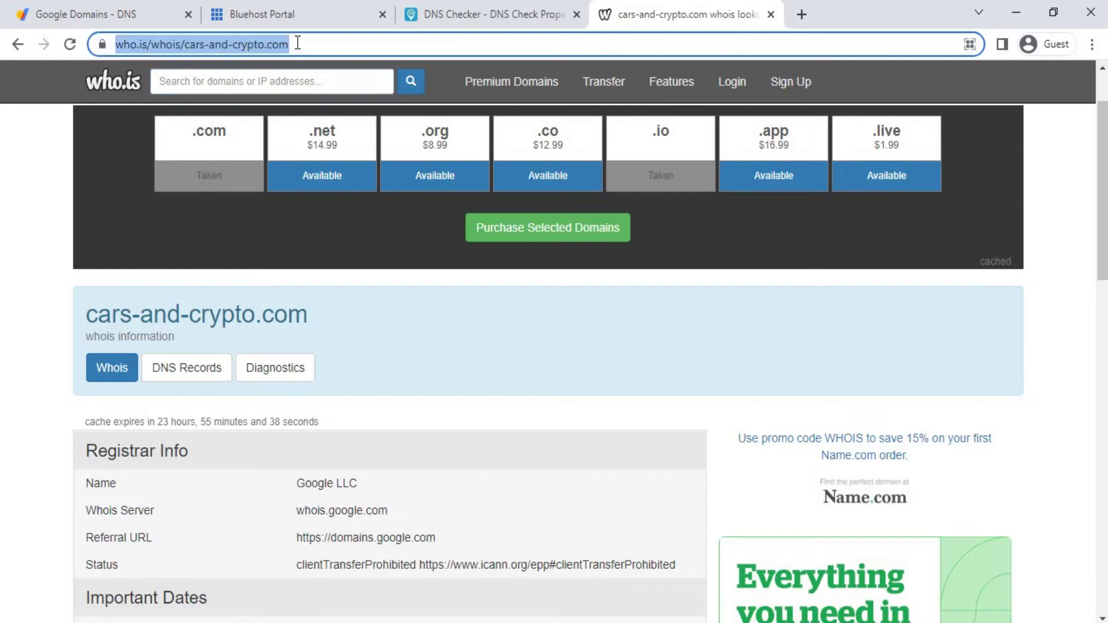
key(Return)
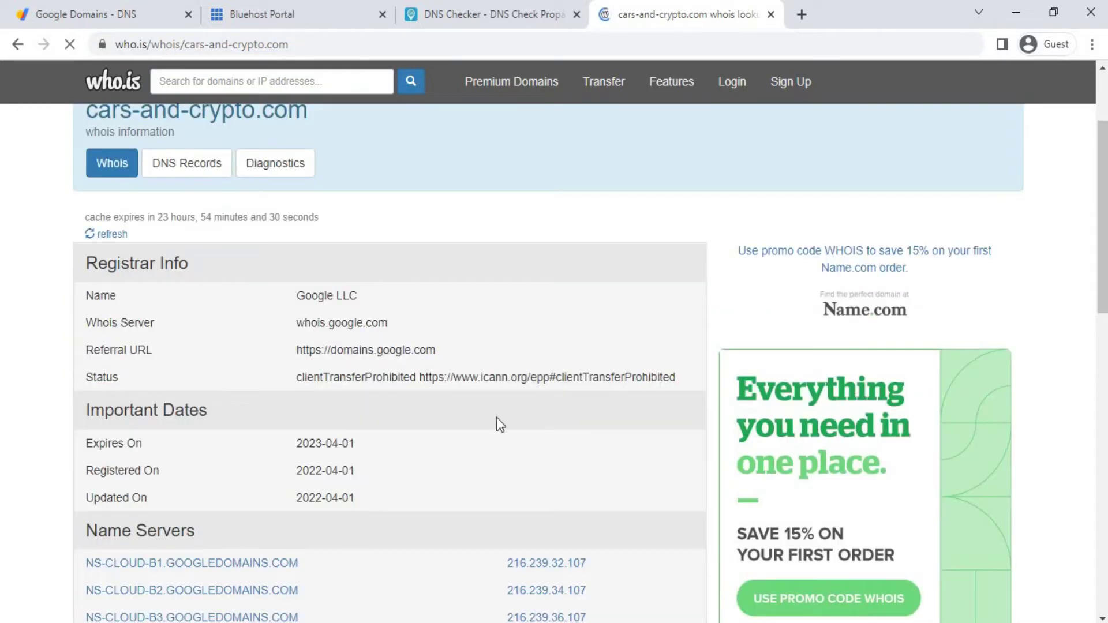
scroll(404, 461, down, 5)
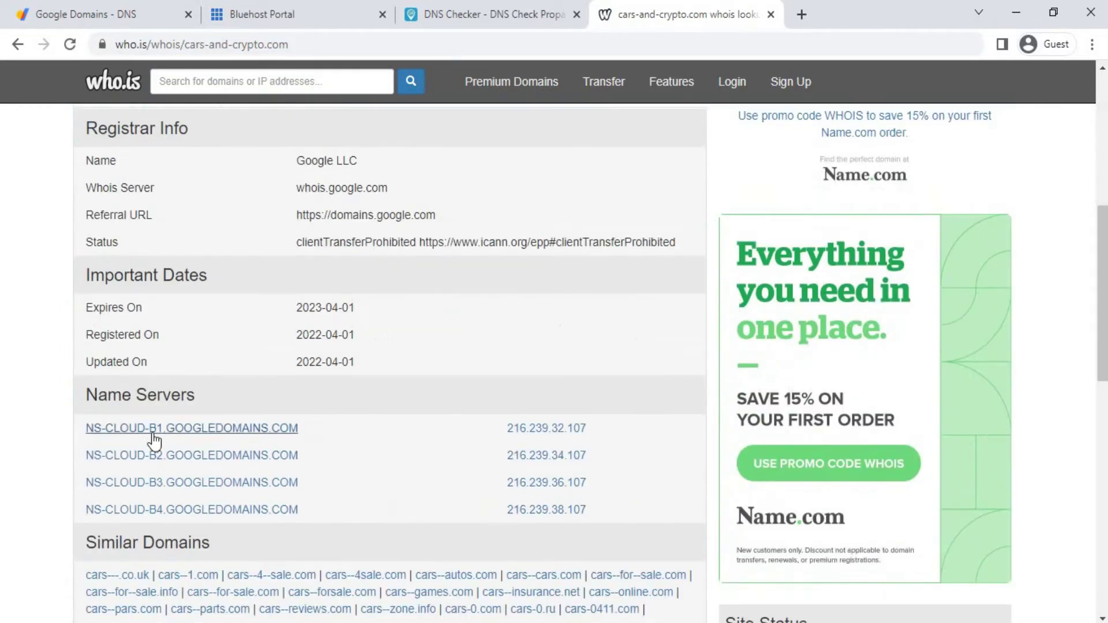
scroll(412, 203, up, 7)
click(300, 23)
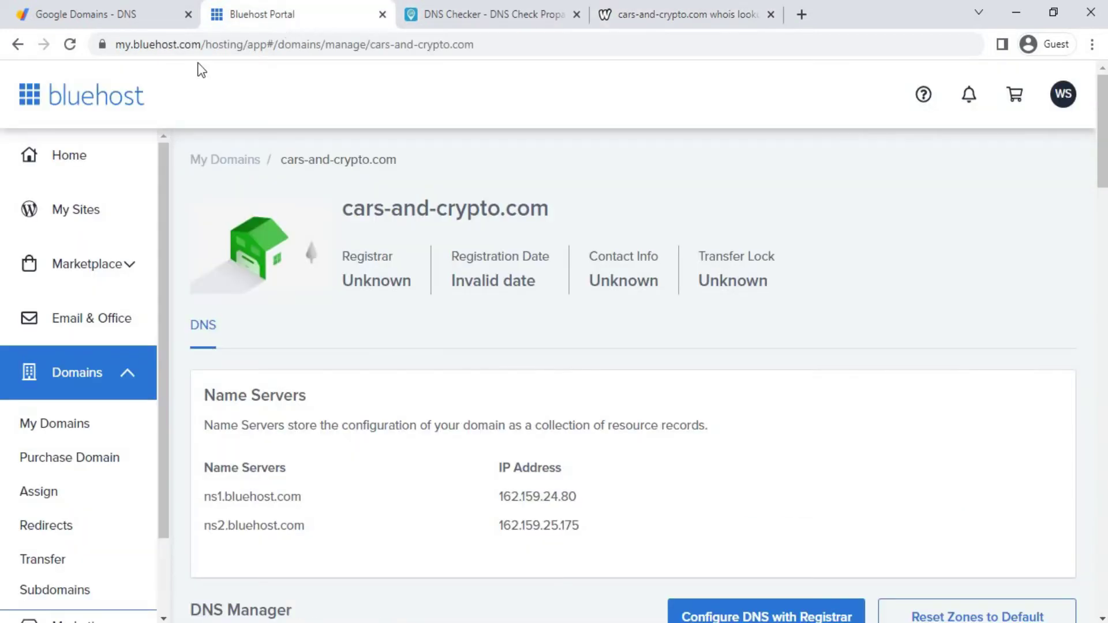
click(70, 46)
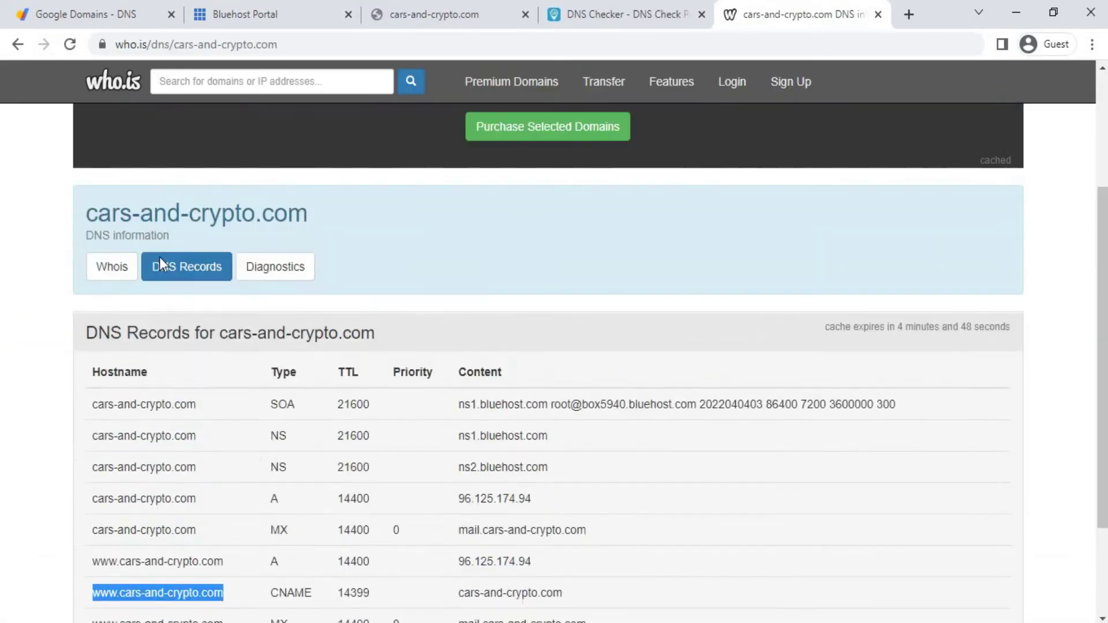
- Examine the SOA, NS, A, MX and CNAME entries in the who.is DNS records for cars-and-crypto.com
scroll(173, 277, up, 1)
scroll(205, 329, down, 2)
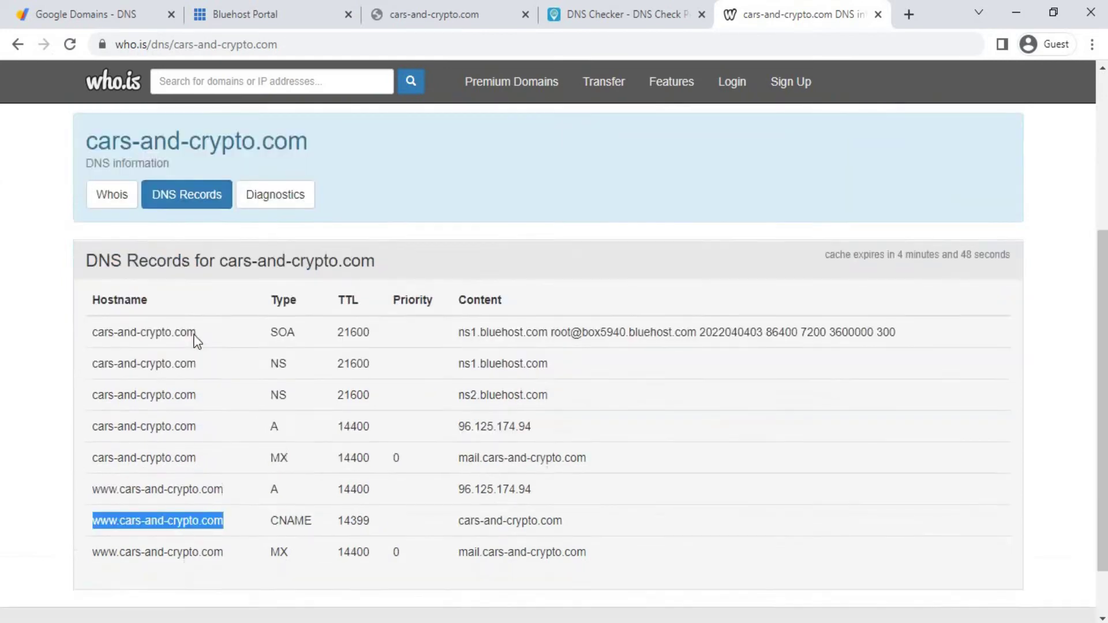
scroll(195, 339, down, 1)
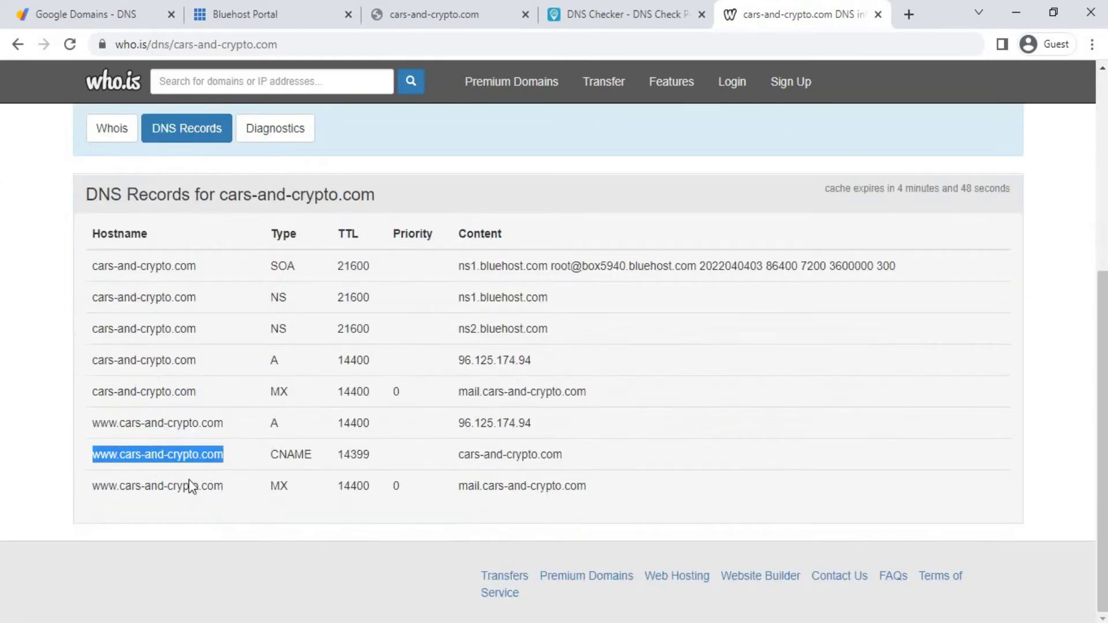
scroll(251, 337, up, 4)
- Check the name servers in the Whois information of cars-and-crypto.com, then view the domain's propagation results in DNS Checker
click(110, 381)
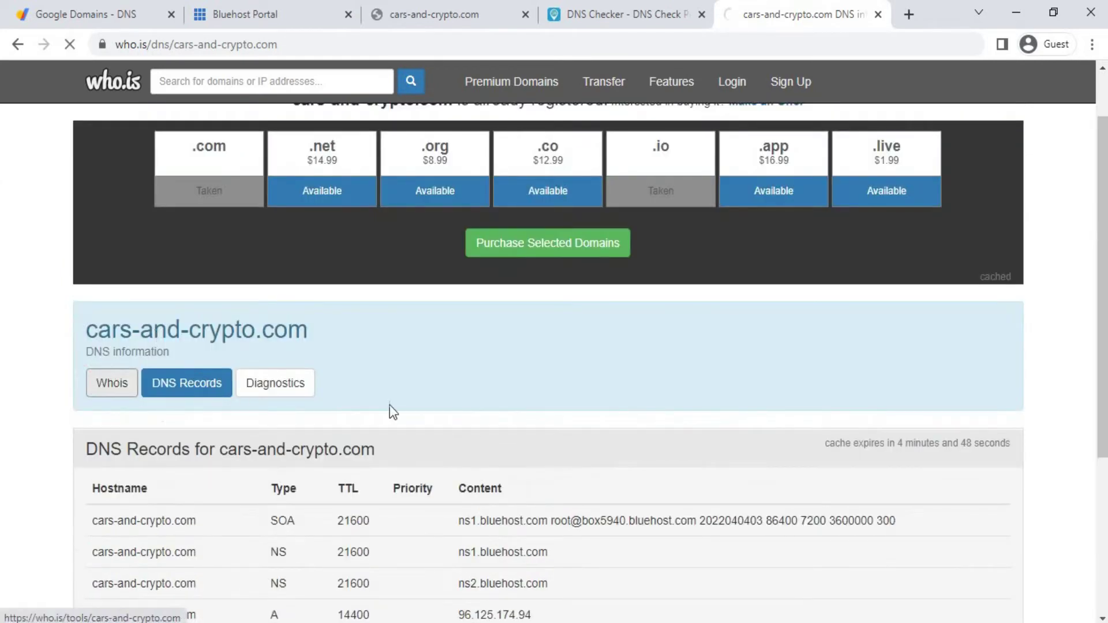
scroll(370, 369, down, 5)
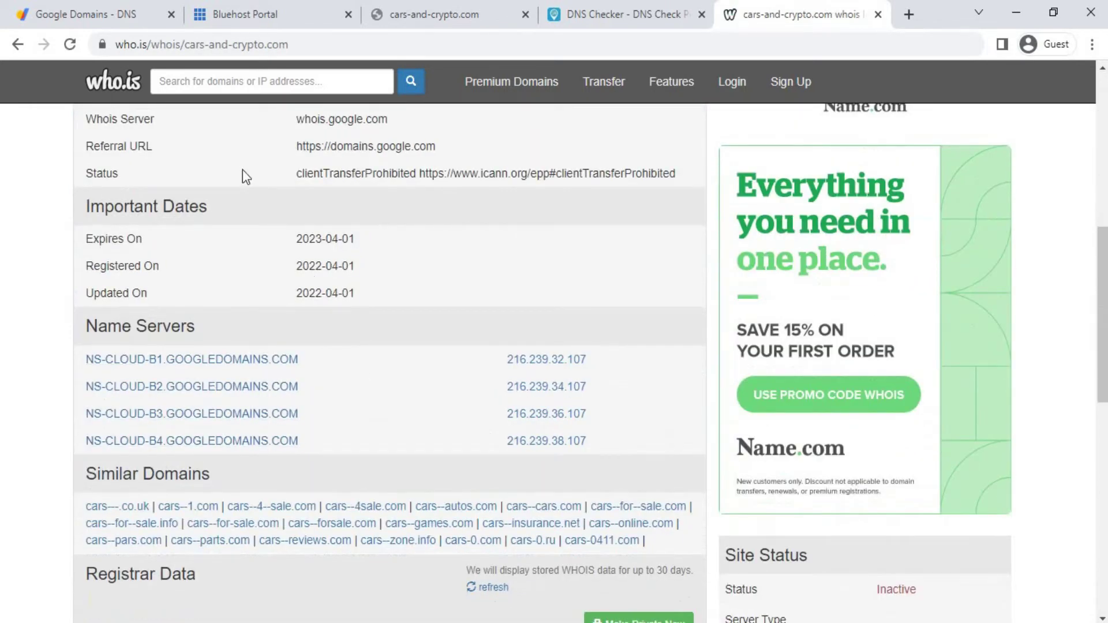
scroll(479, 216, up, 3)
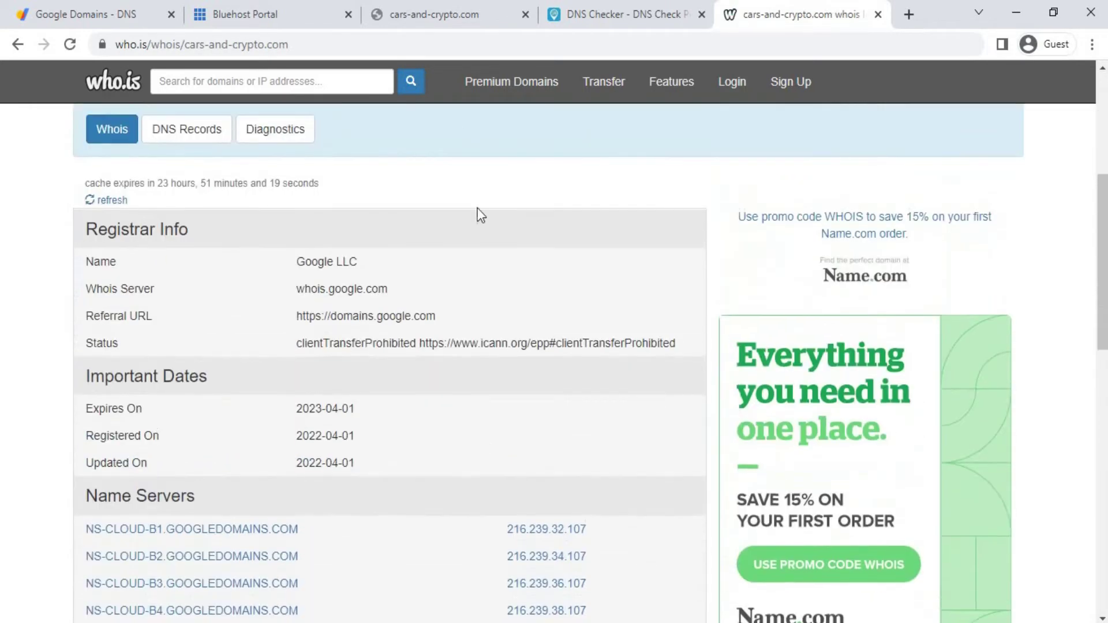
click(569, 19)
scroll(306, 347, down, 5)
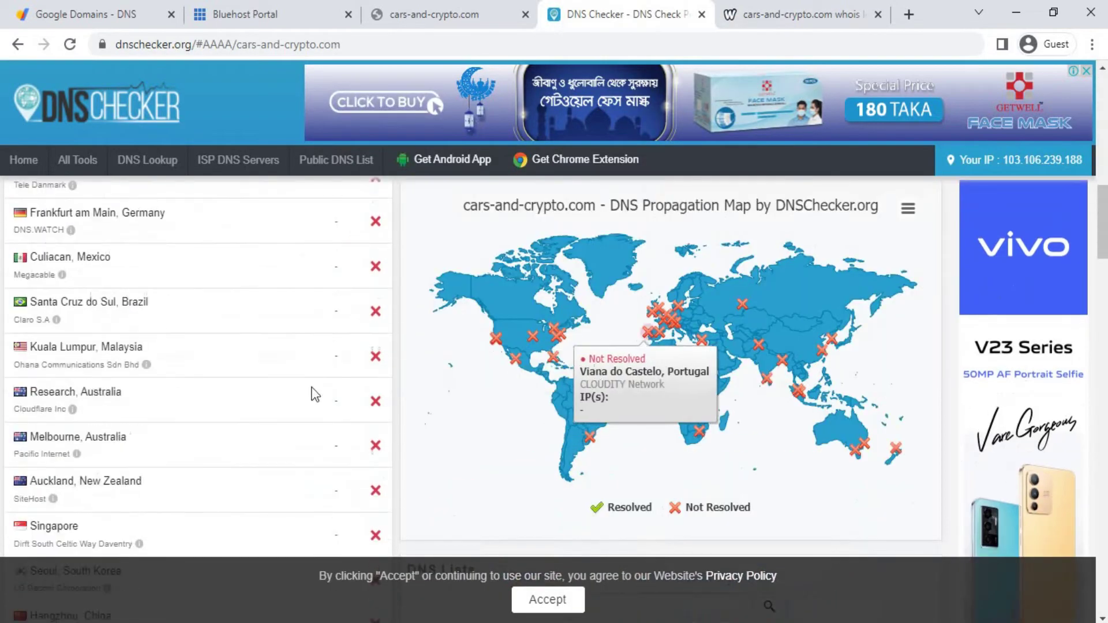
- Switch to the Bluehost portal, reload the cars-and-crypto.com page, and look through its name servers and DNS records
click(243, 14)
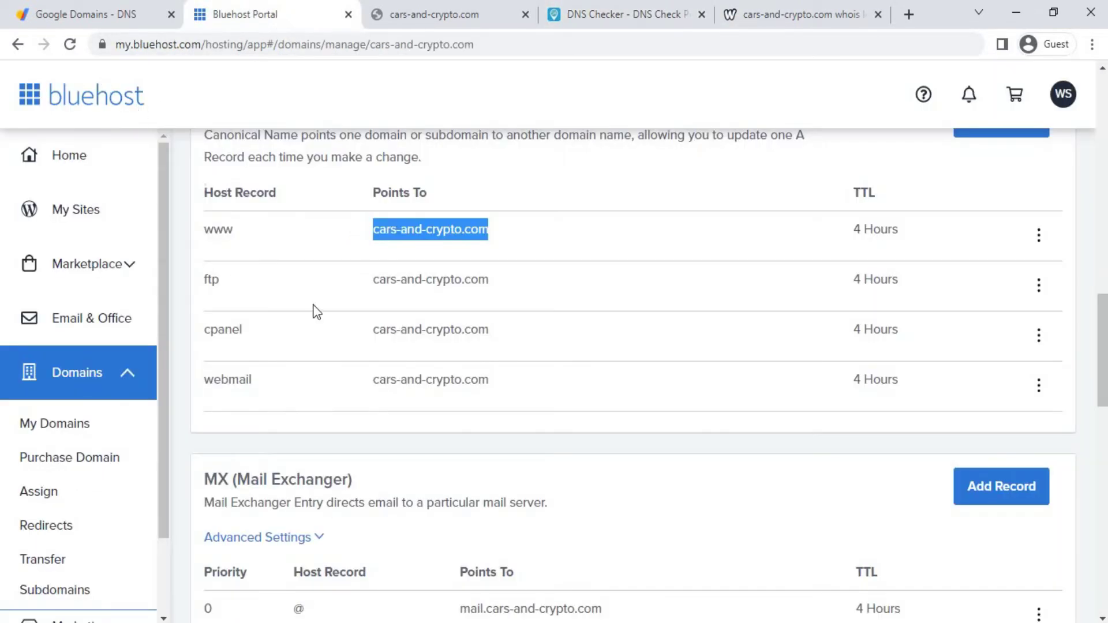
scroll(317, 312, up, 15)
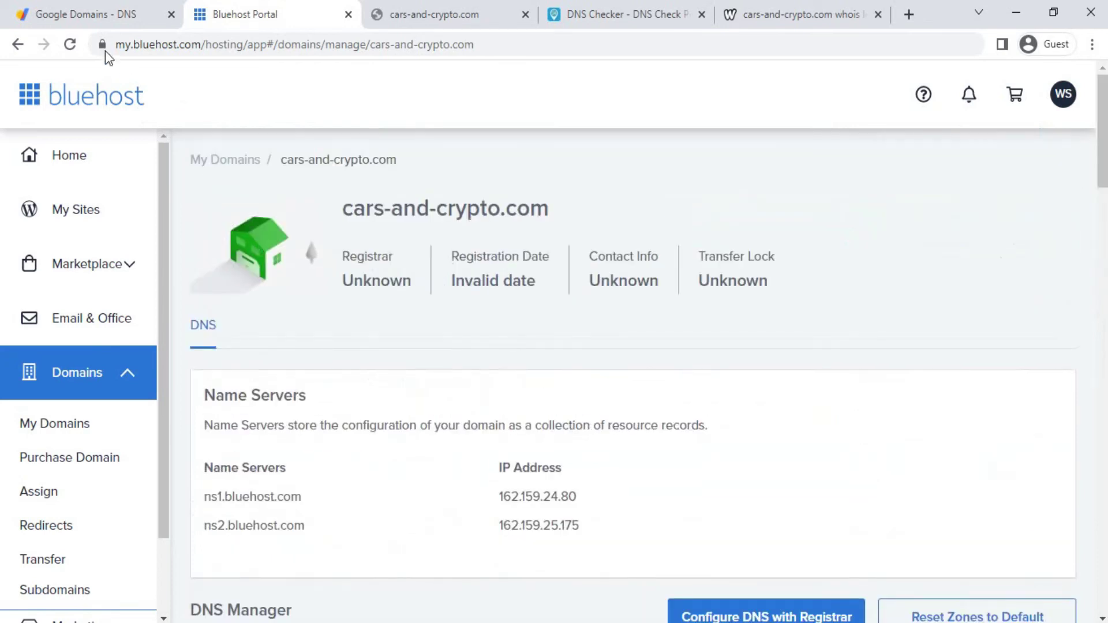
click(69, 45)
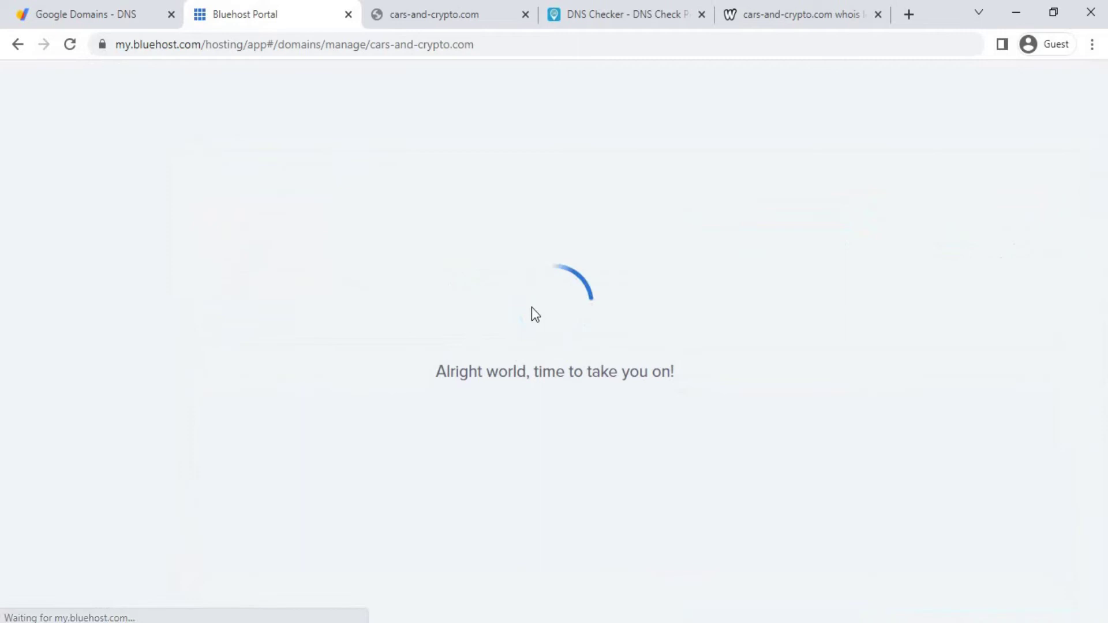
scroll(347, 288, down, 13)
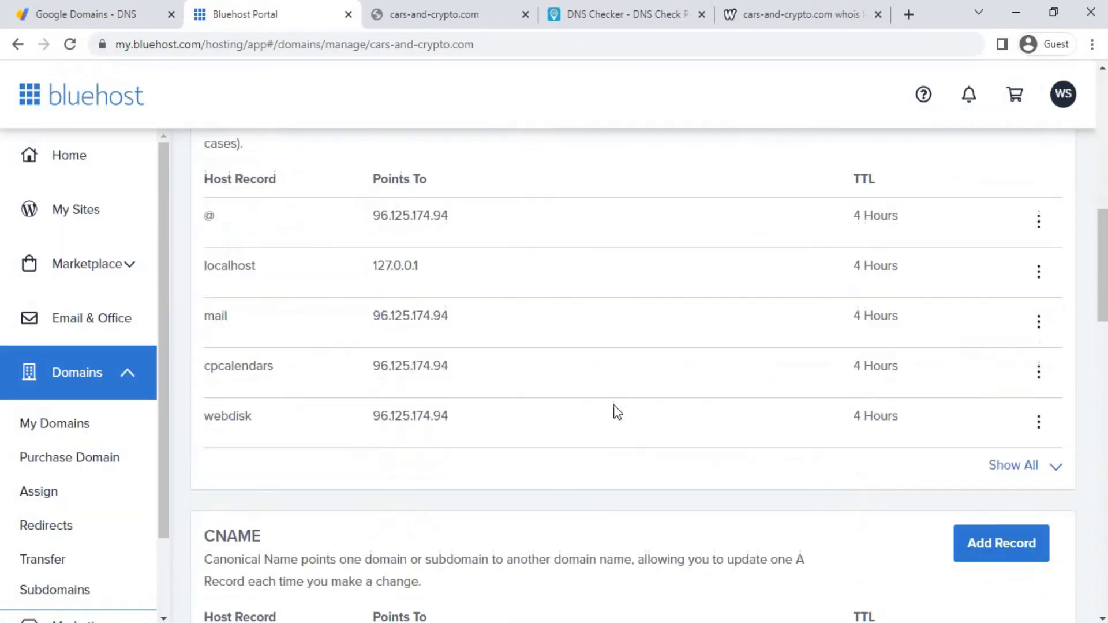
scroll(614, 404, up, 12)
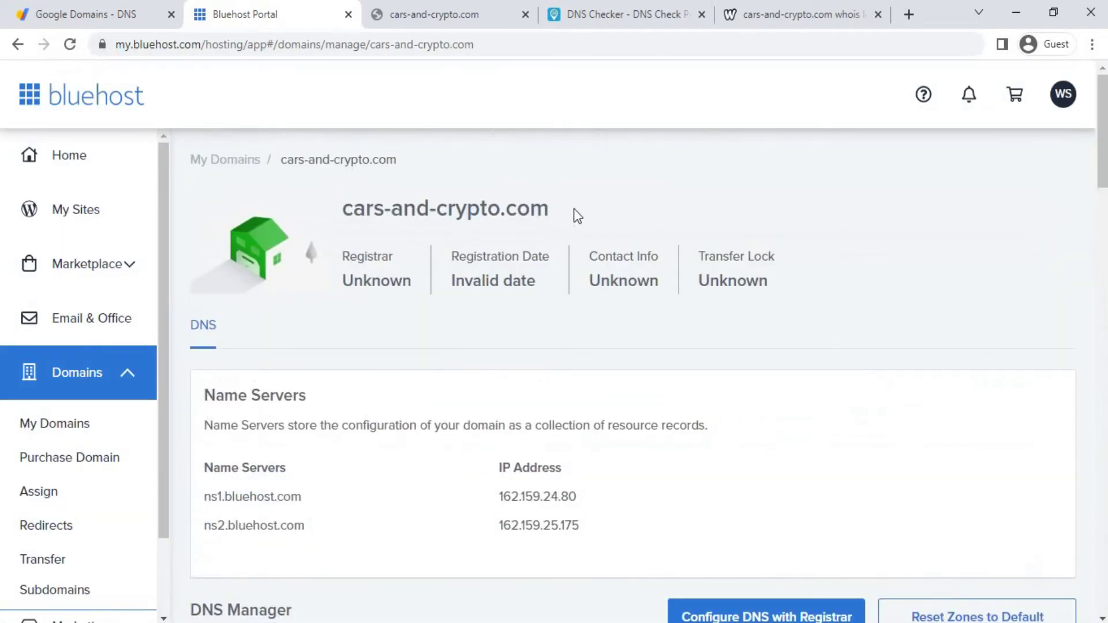
- Open the cars-and-crypto.com site in a new browser tab from the domain name shown on its Bluehost page
drag(577, 216, 328, 218)
right_click(393, 221)
click(440, 260)
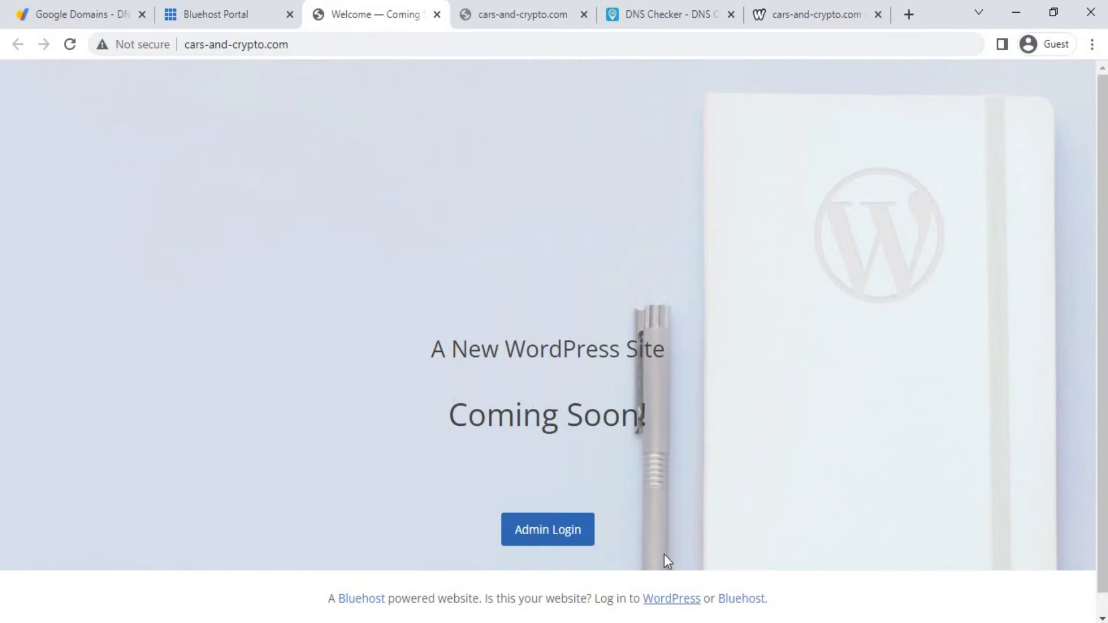
- Return to the Bluehost page of cars-and-crypto.com and start configuring its DNS with the registrar, continuing to Google Domains
click(222, 17)
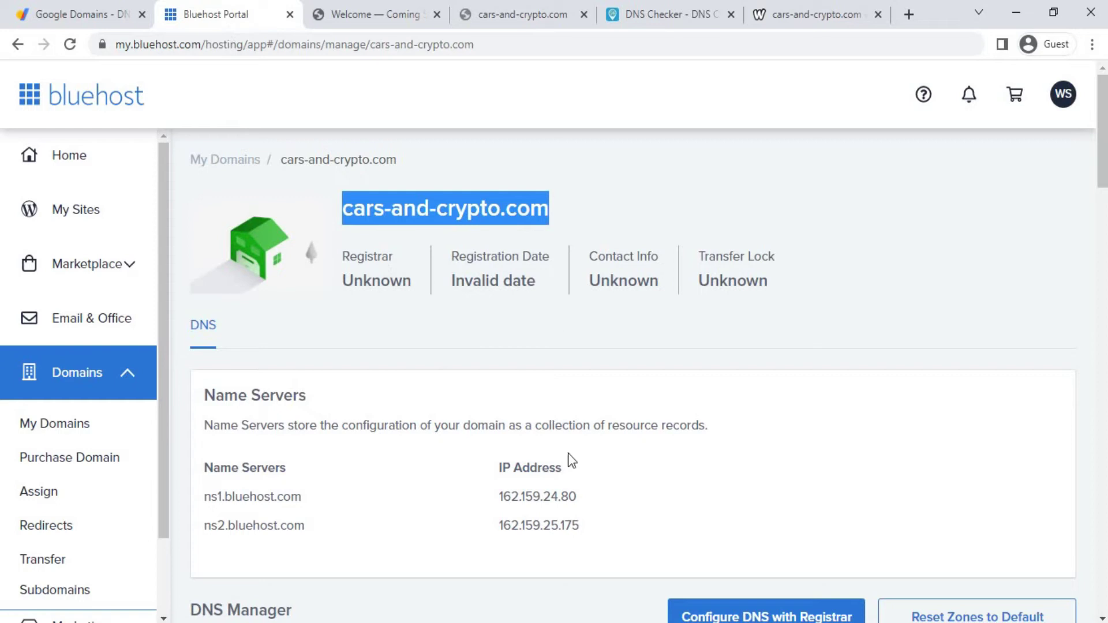
scroll(618, 433, down, 6)
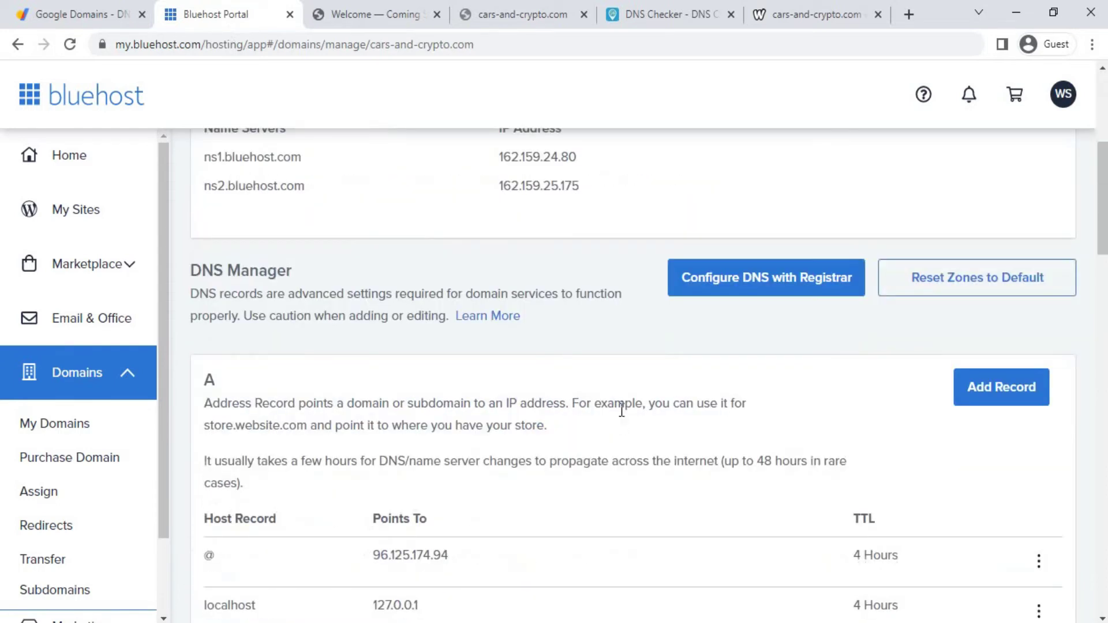
click(720, 279)
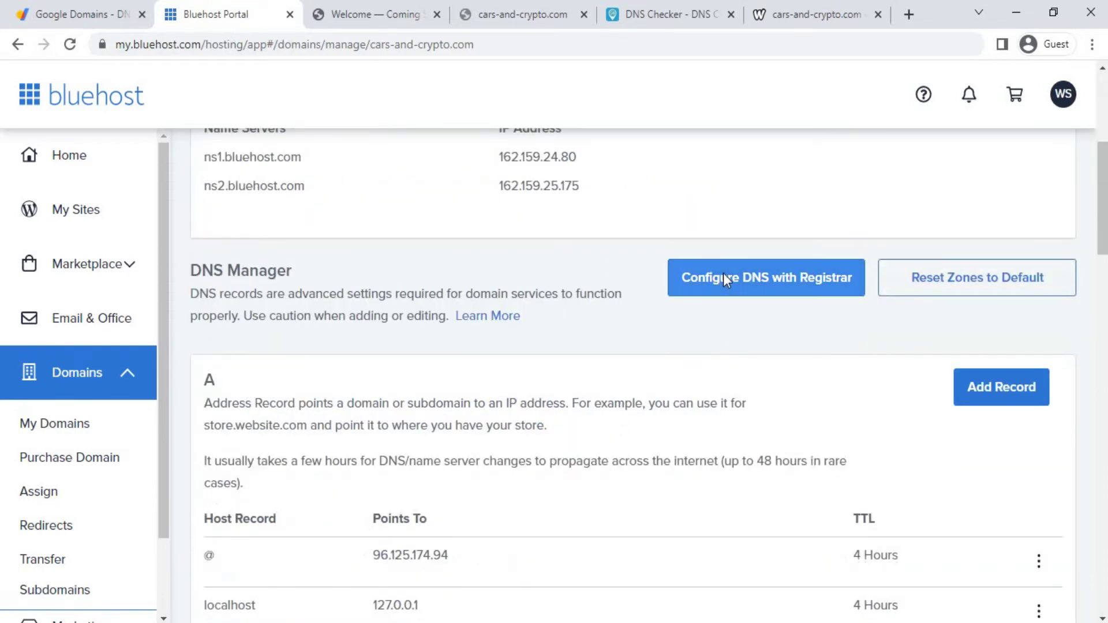
click(704, 200)
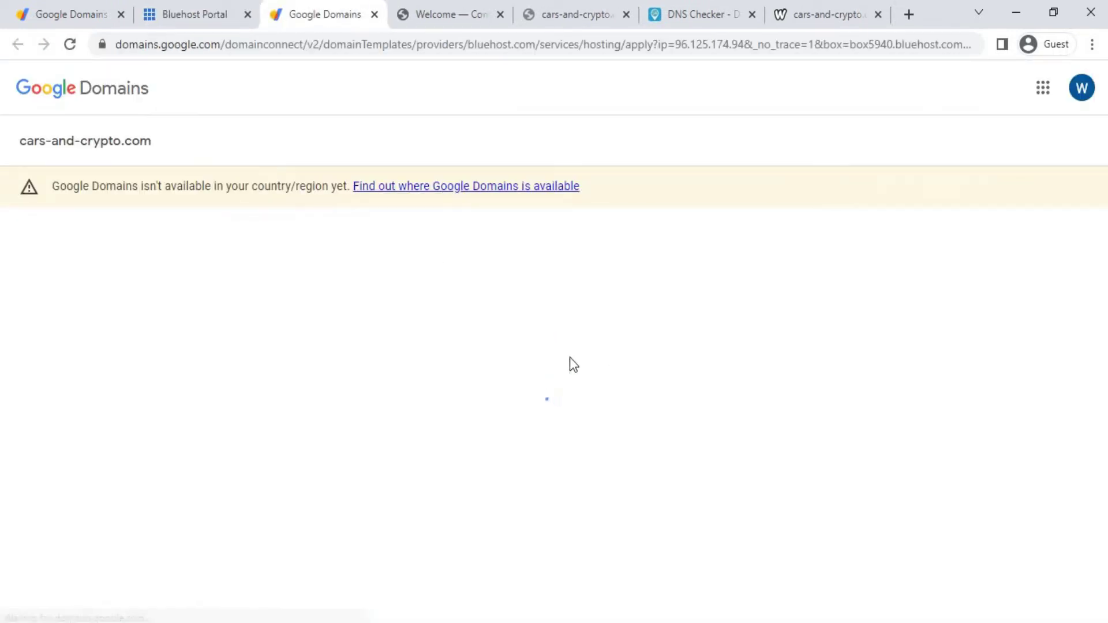
- Check the loaded cars-and-crypto.com site, then the domain's DNS records and Whois information on who.is
click(430, 16)
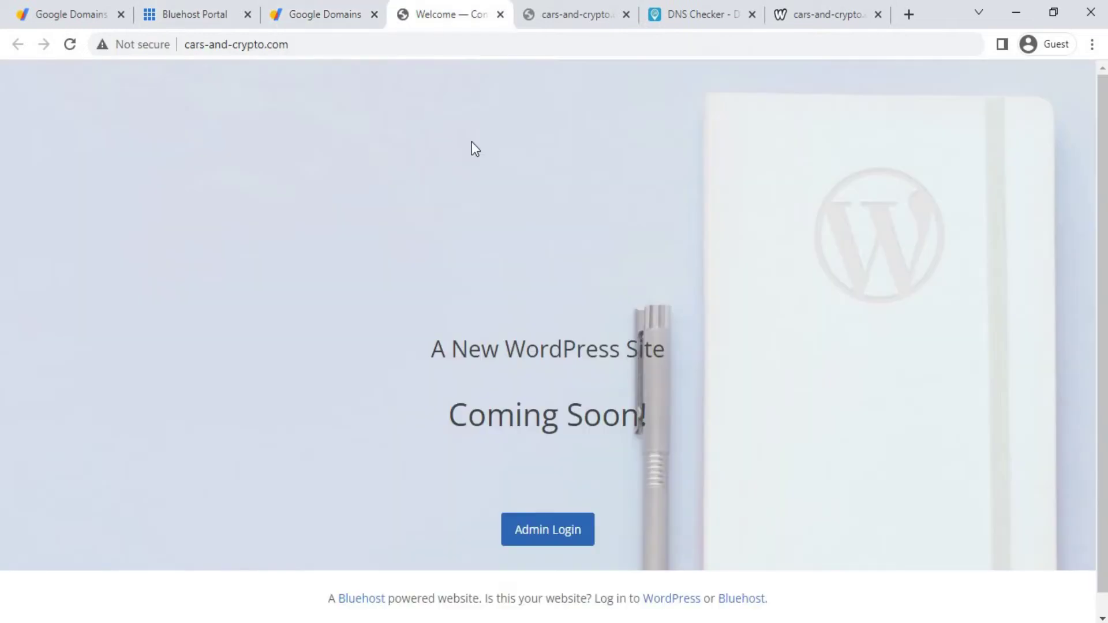
click(810, 22)
click(186, 129)
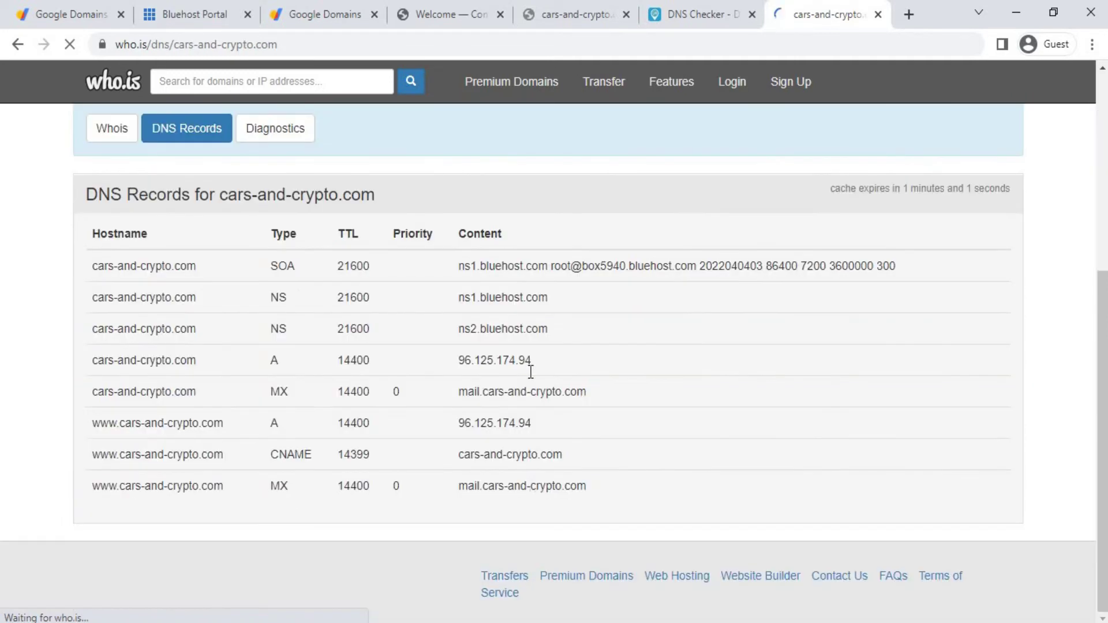
scroll(195, 365, up, 5)
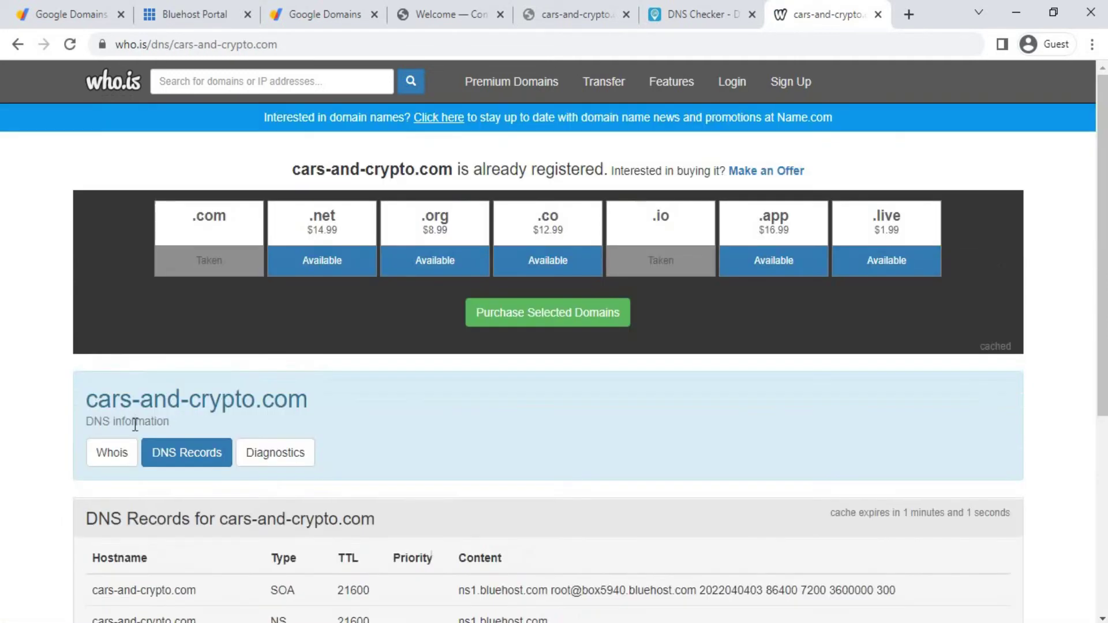
click(111, 451)
- Approve connecting cars-and-crypto.com to Bluehost in Google Domains, reviewing the records to be added, and return to Bluehost
click(327, 20)
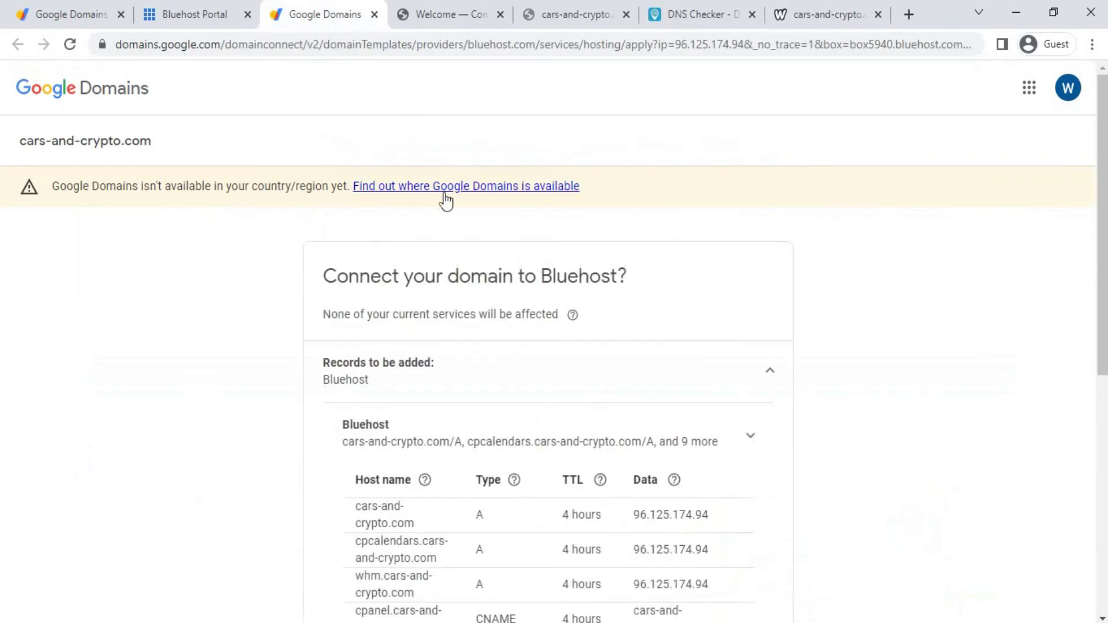
click(716, 492)
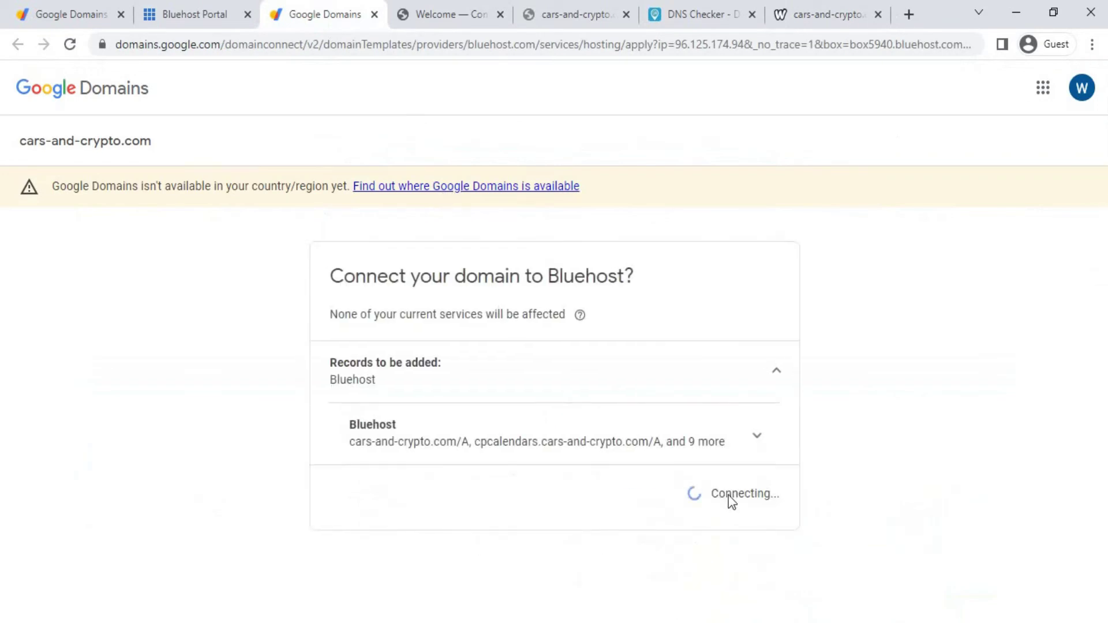
click(742, 457)
scroll(680, 460, down, 5)
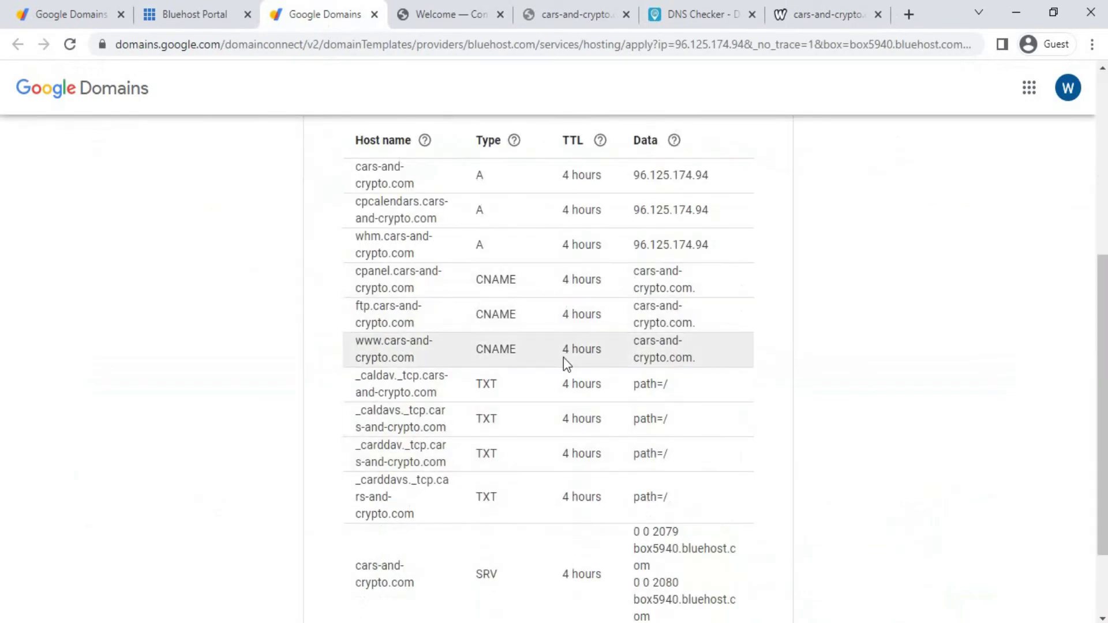
scroll(564, 362, up, 2)
scroll(819, 176, up, 4)
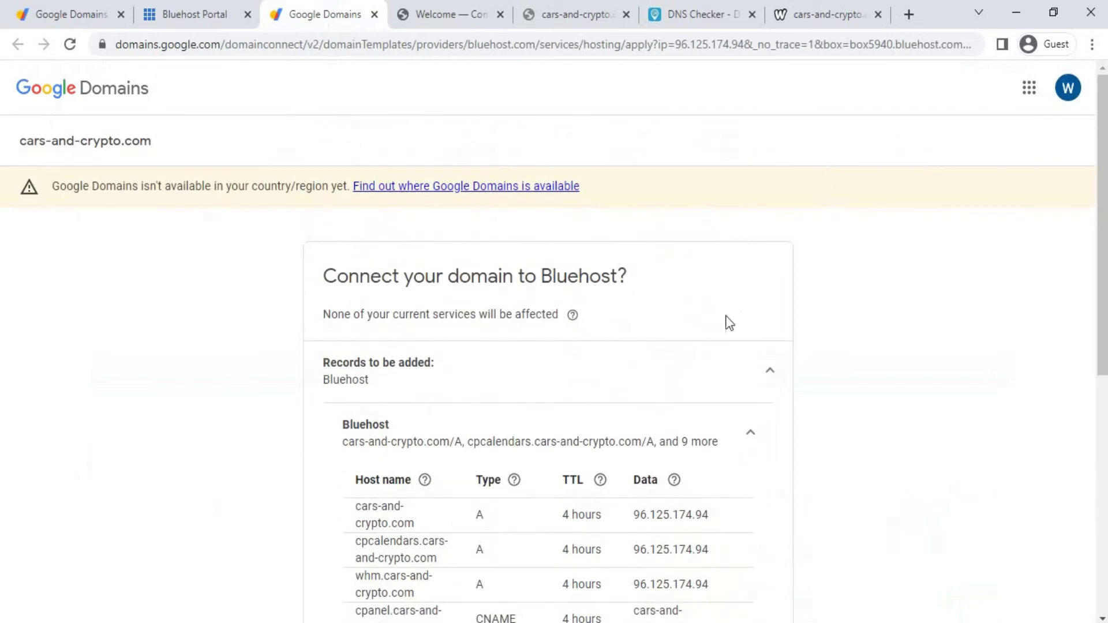
scroll(744, 404, down, 6)
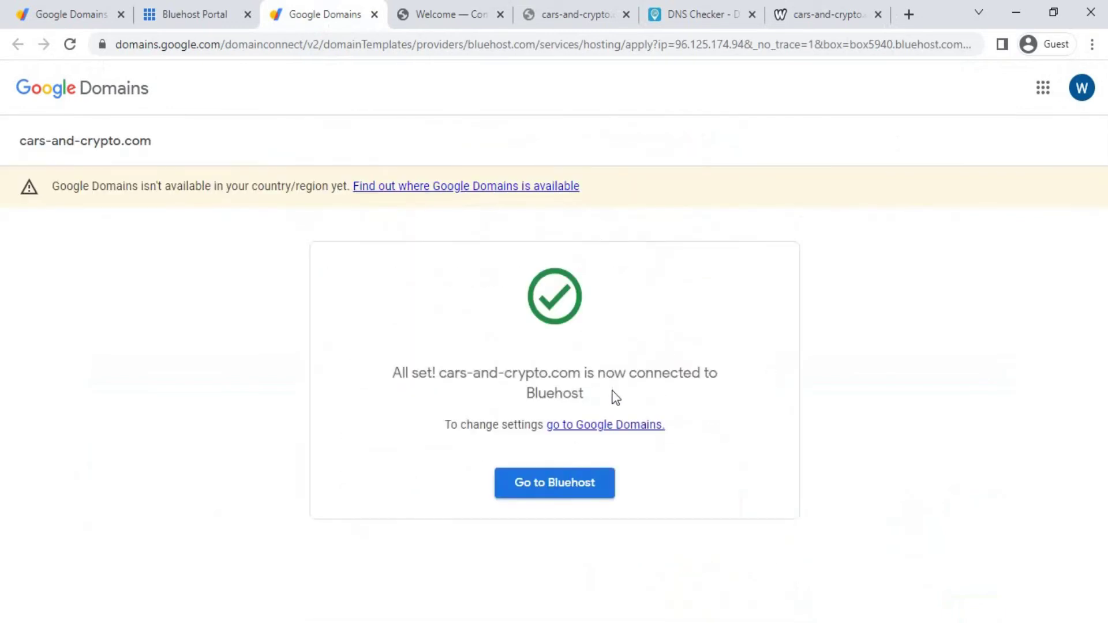
click(543, 493)
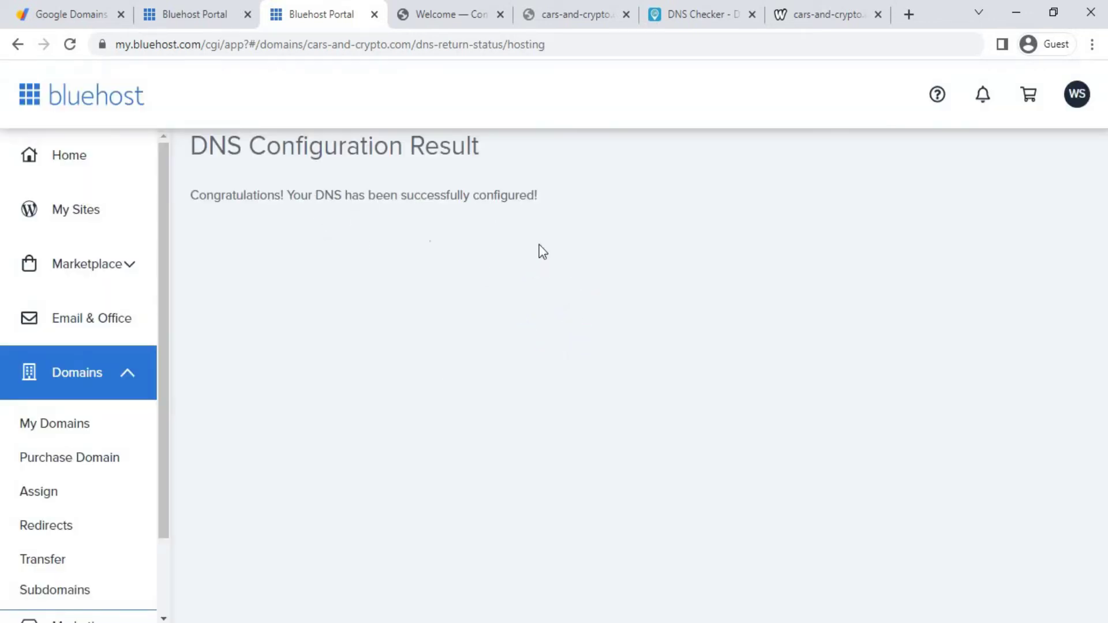
- Reload the Bluehost DNS result page and look through the name servers and DNS records of cars-and-crypto.com
click(68, 46)
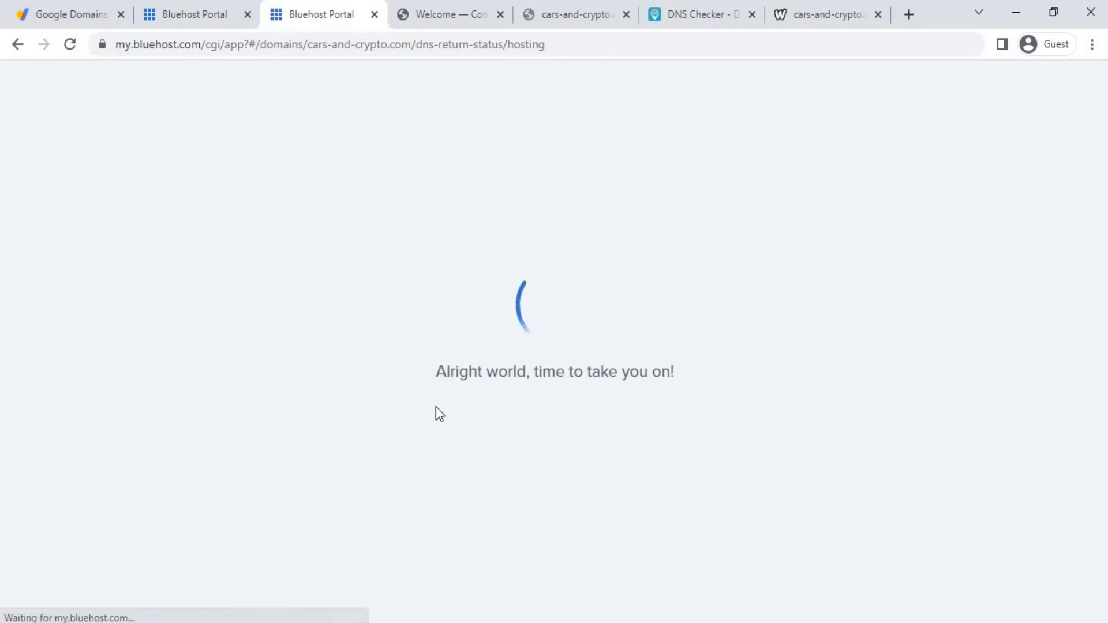
scroll(603, 407, up, 10)
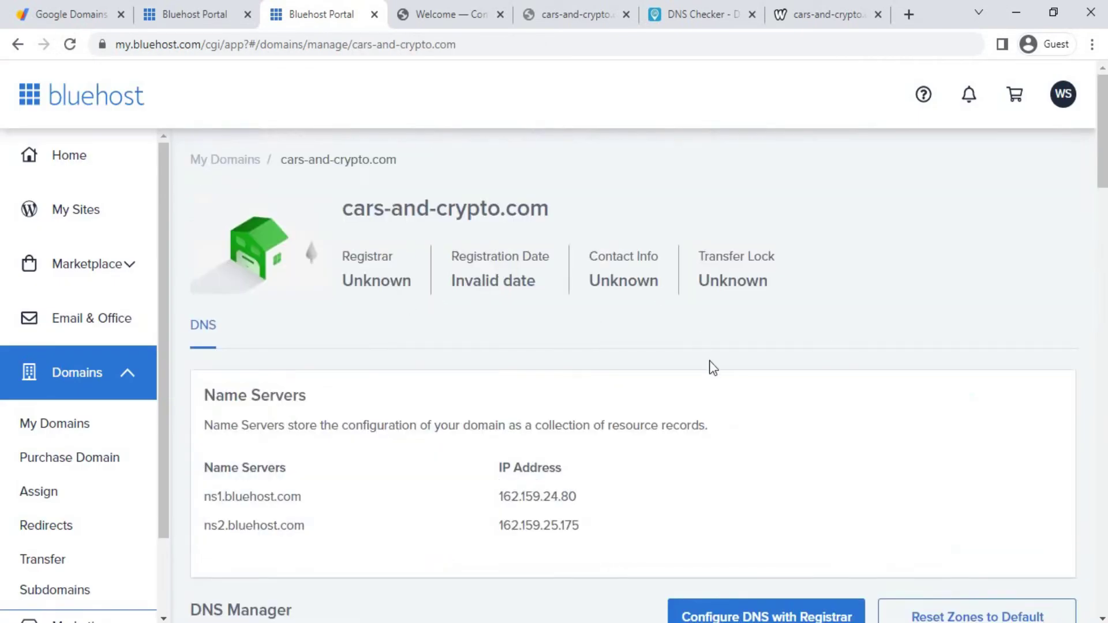
scroll(402, 272, down, 20)
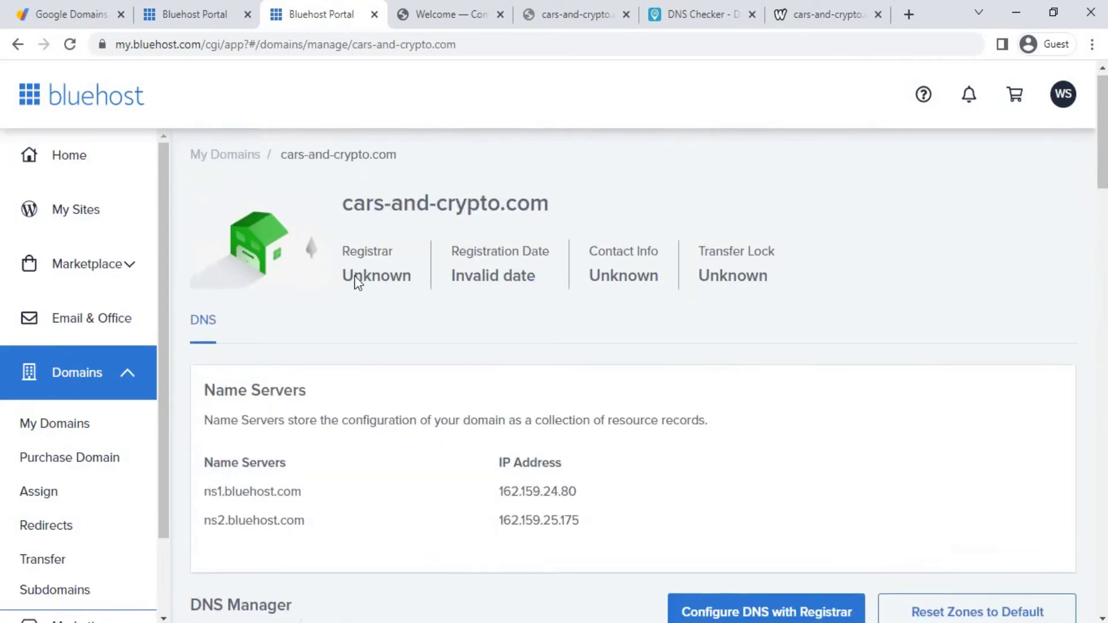
scroll(611, 483, down, 12)
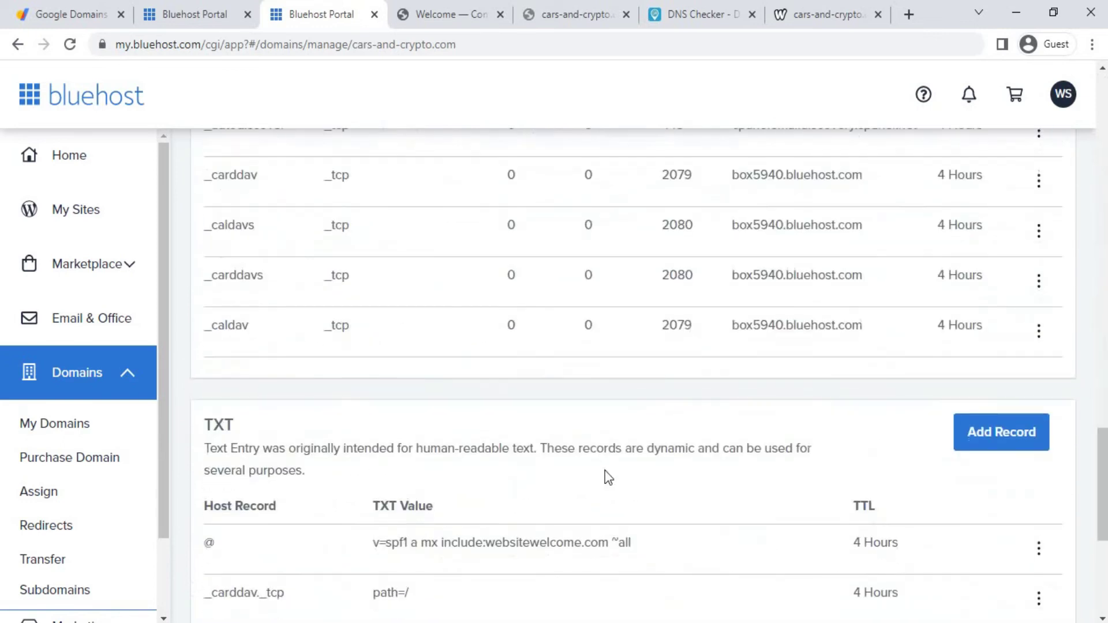
scroll(520, 331, up, 10)
scroll(497, 267, up, 12)
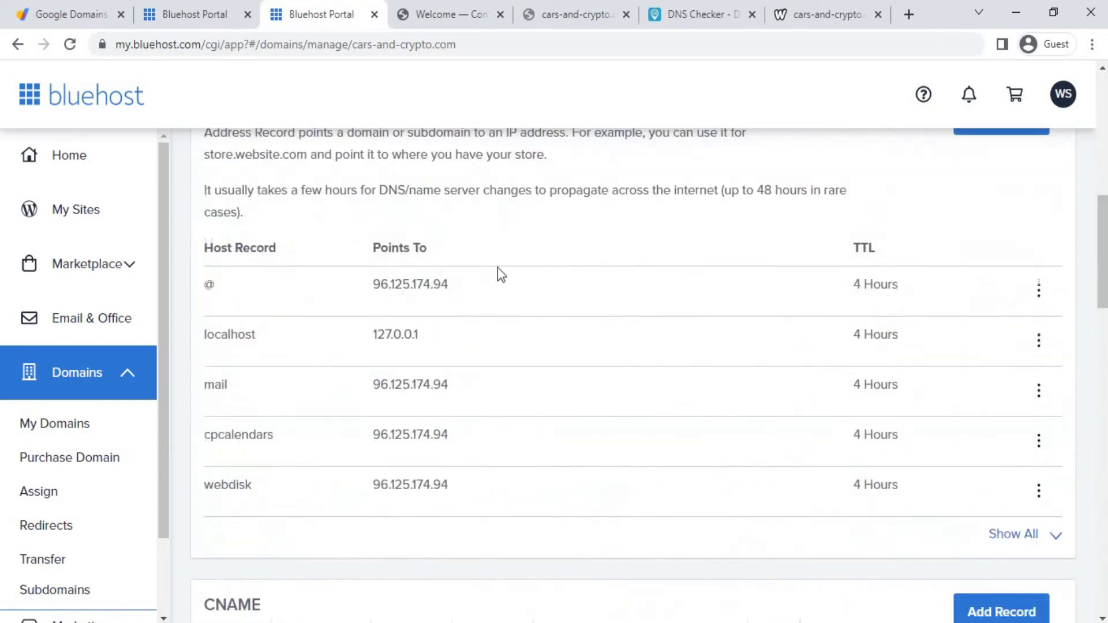
- Open the Welcome site's management settings in Bluehost and load its Site URL in a new browser tab
click(71, 220)
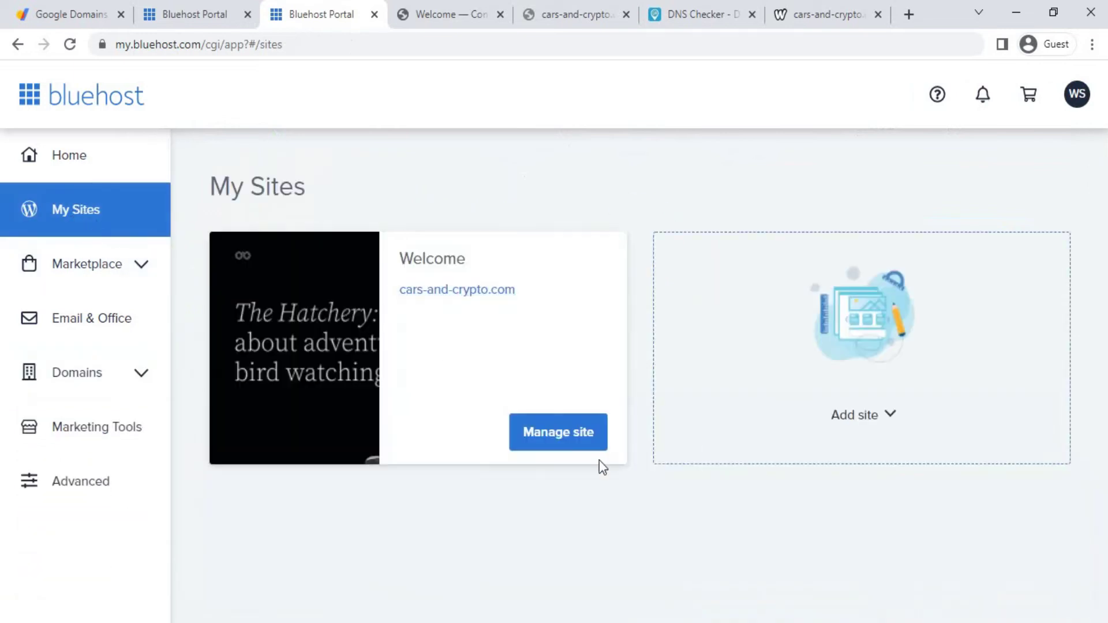
click(558, 432)
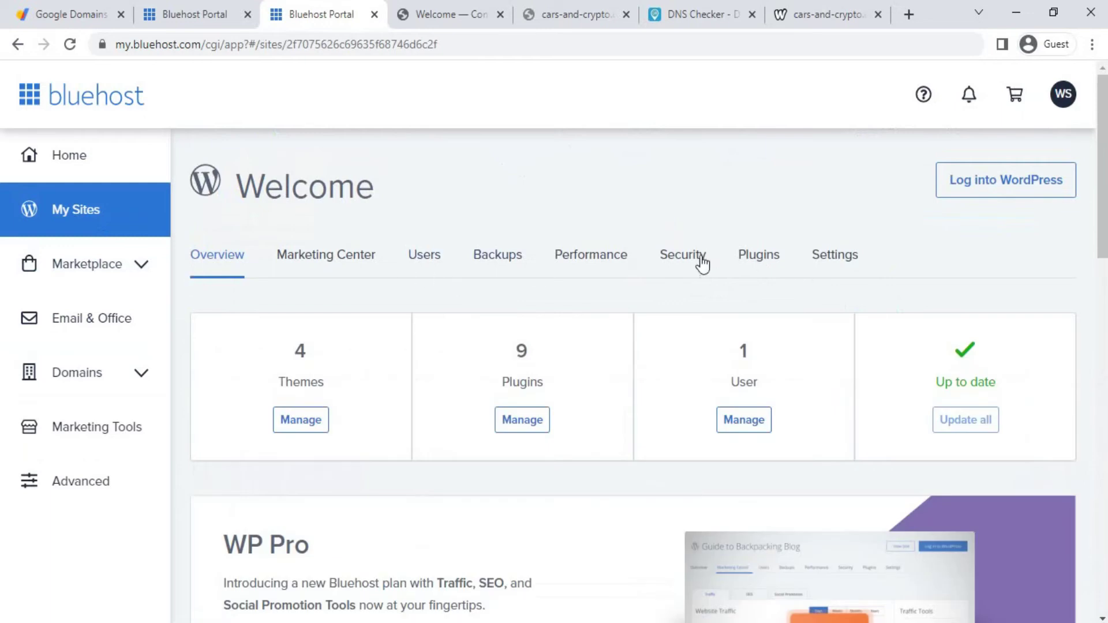
click(323, 257)
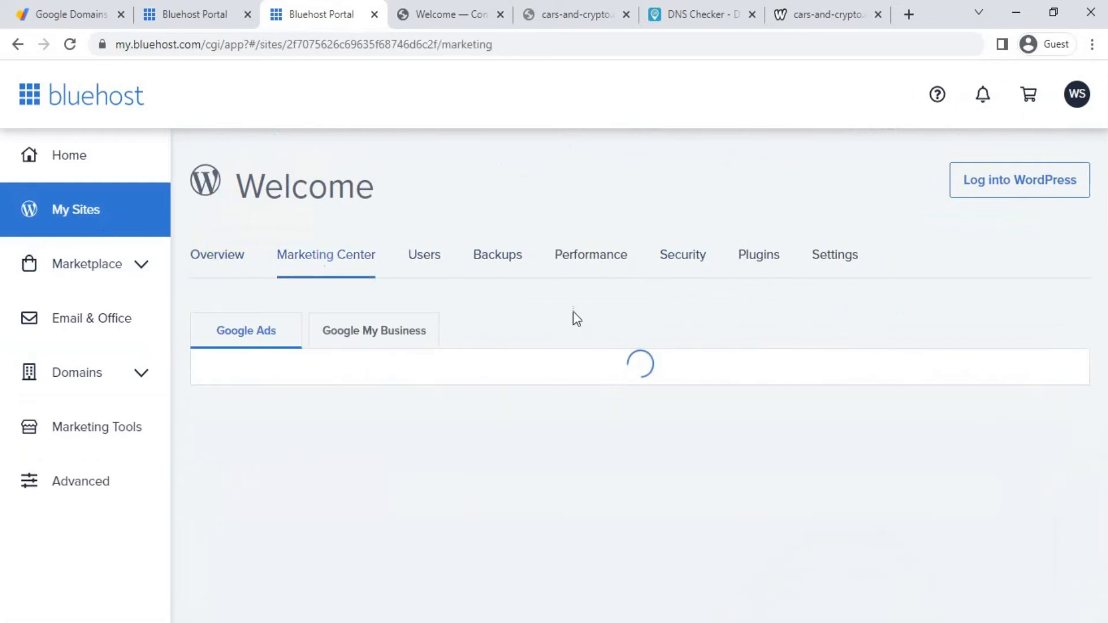
click(828, 269)
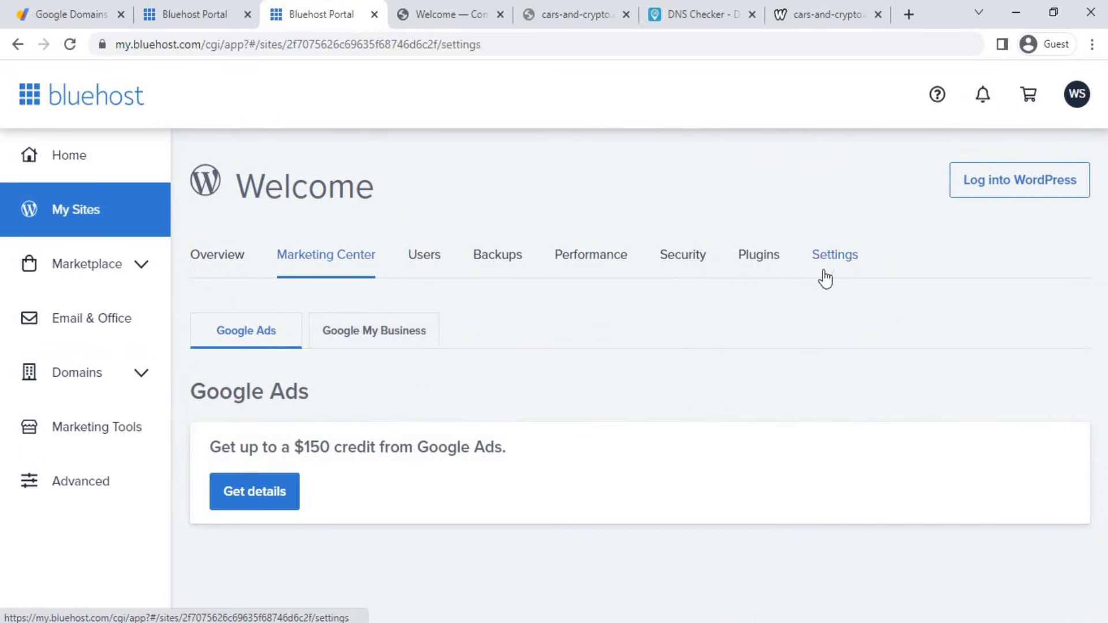
triple_click(312, 380)
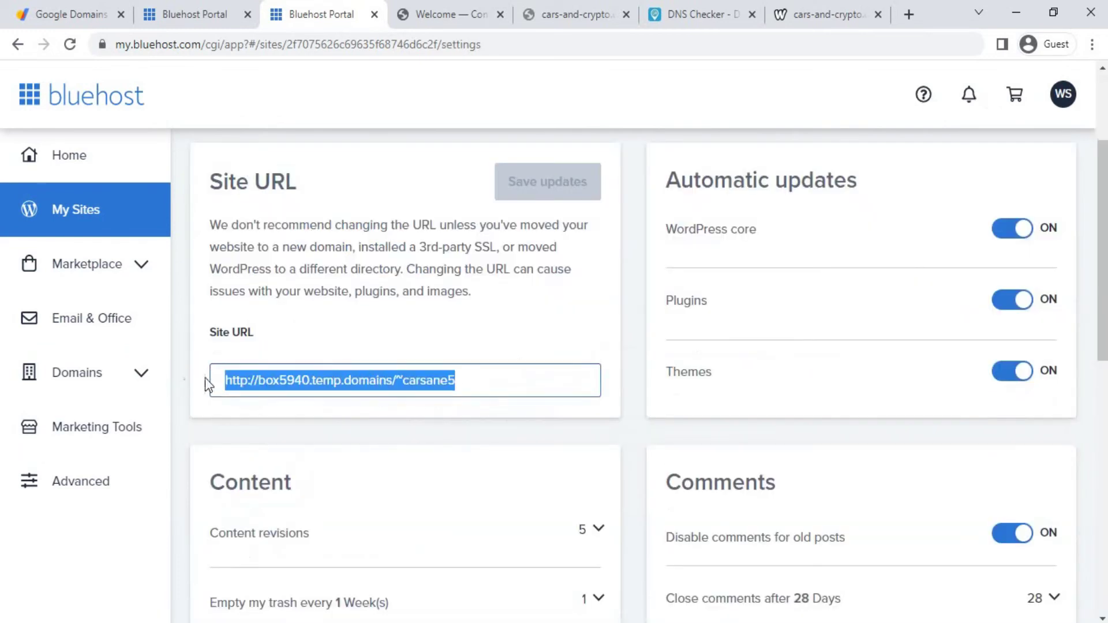
right_click(274, 376)
click(386, 263)
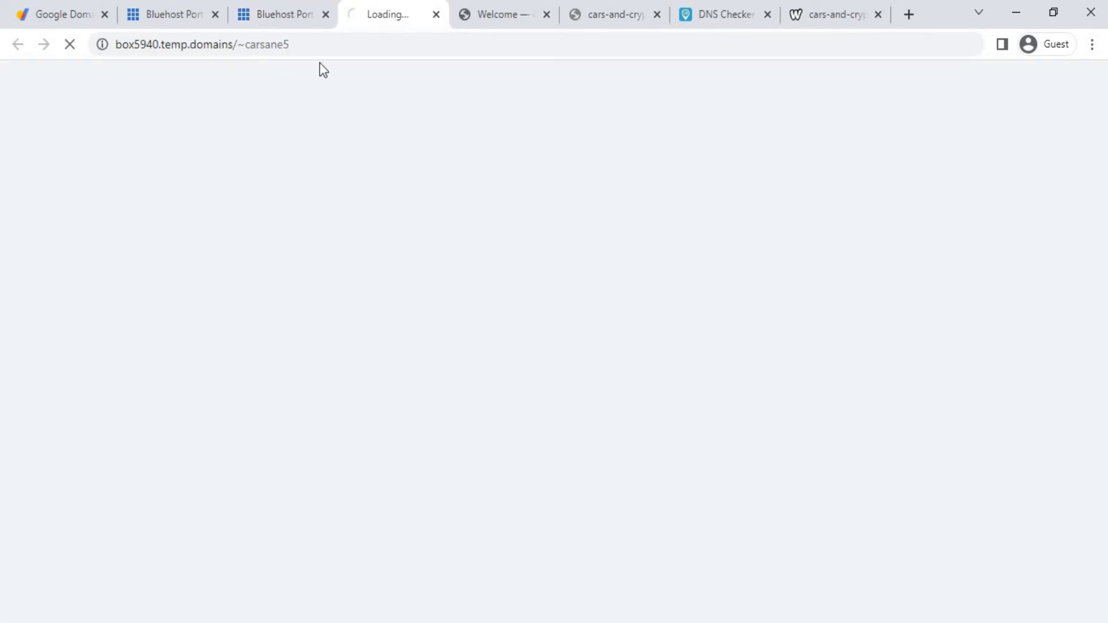
- Look through the Welcome site's settings for its URL, content, comments, Coming Soon page and site deletion
scroll(591, 528, down, 11)
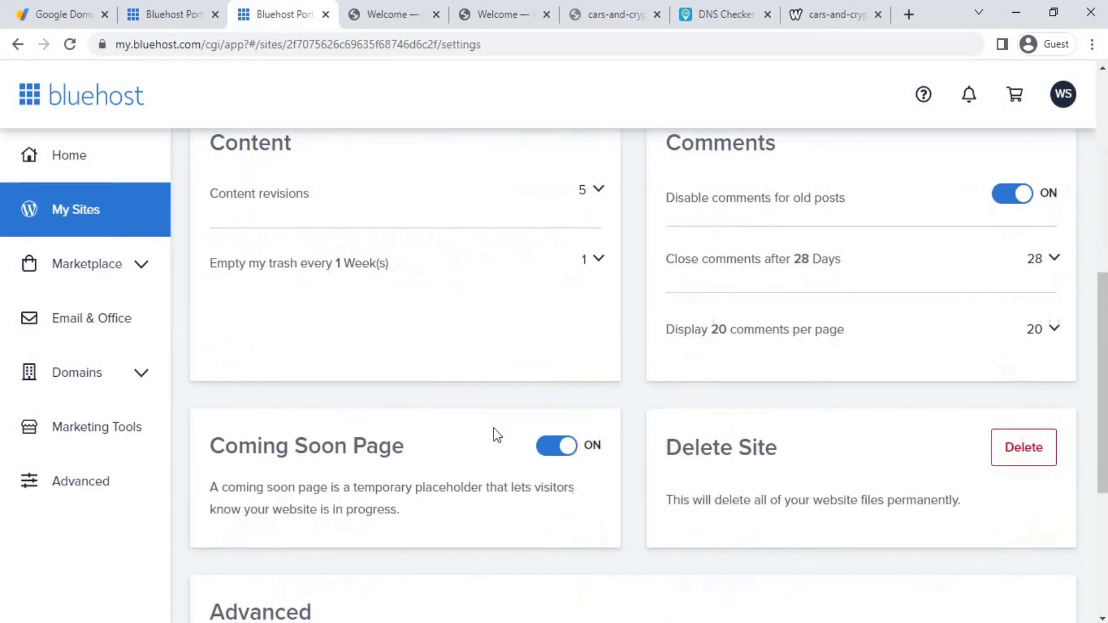
scroll(546, 404, up, 10)
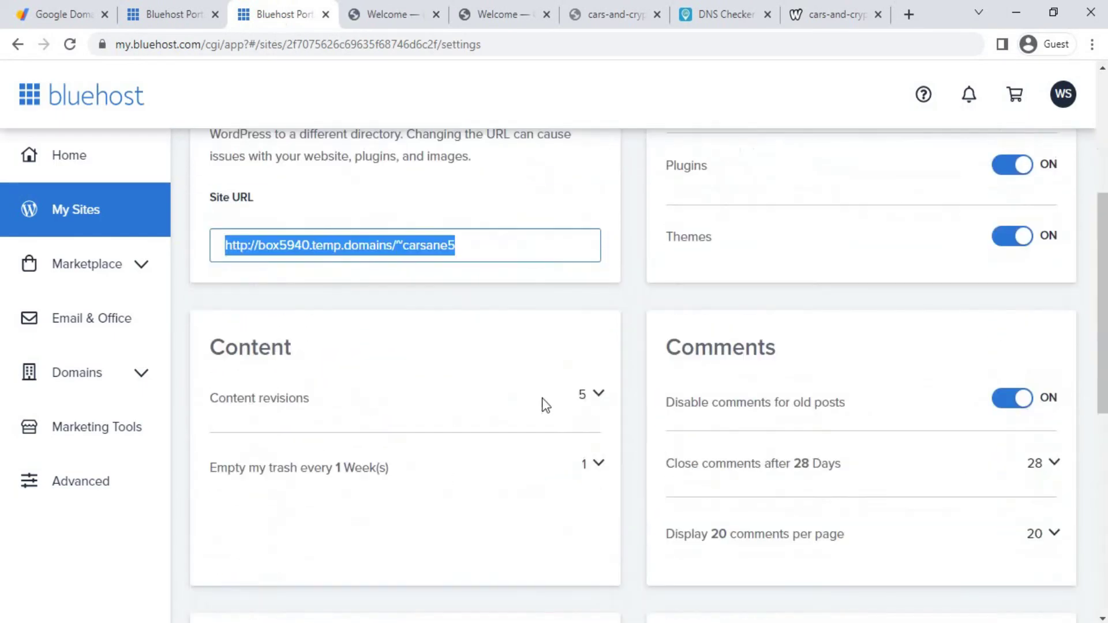
scroll(629, 492, down, 7)
scroll(829, 529, up, 3)
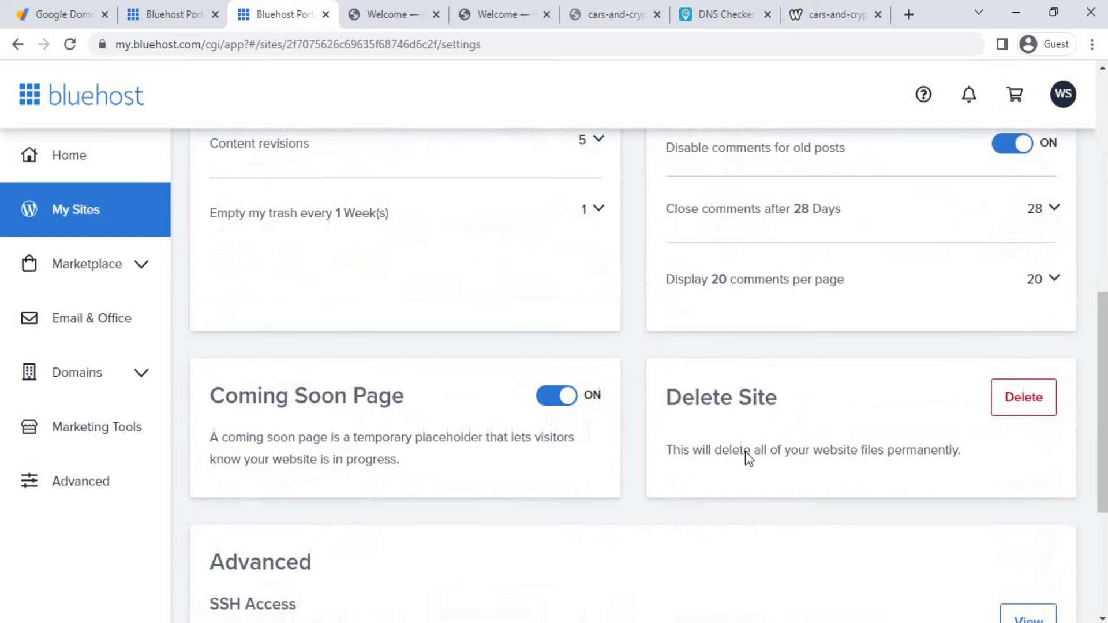
scroll(860, 469, up, 3)
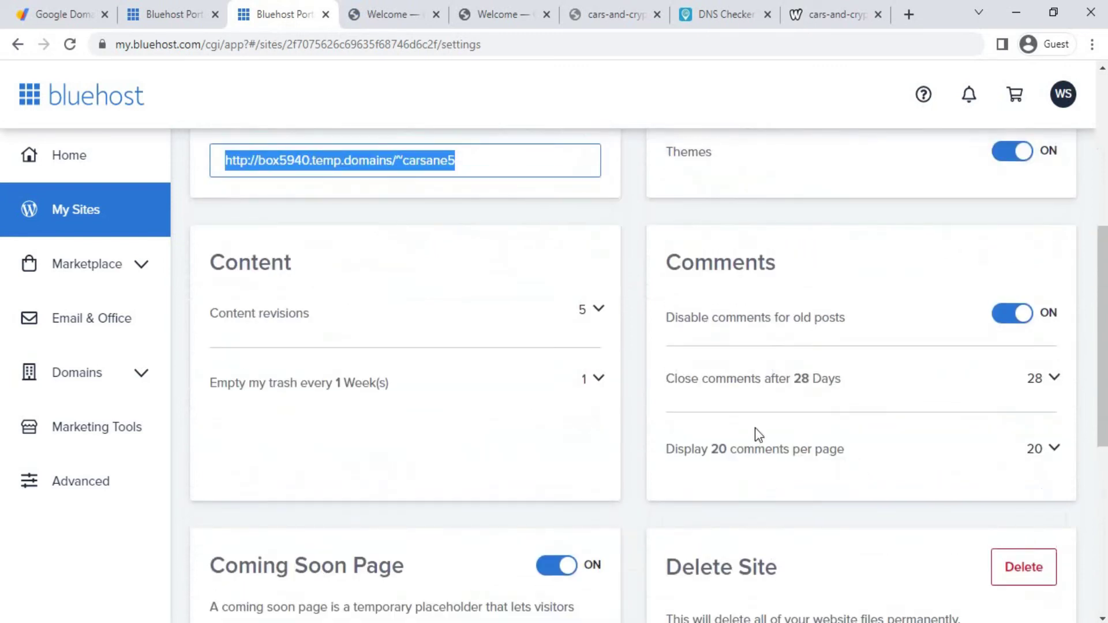
scroll(764, 496, up, 6)
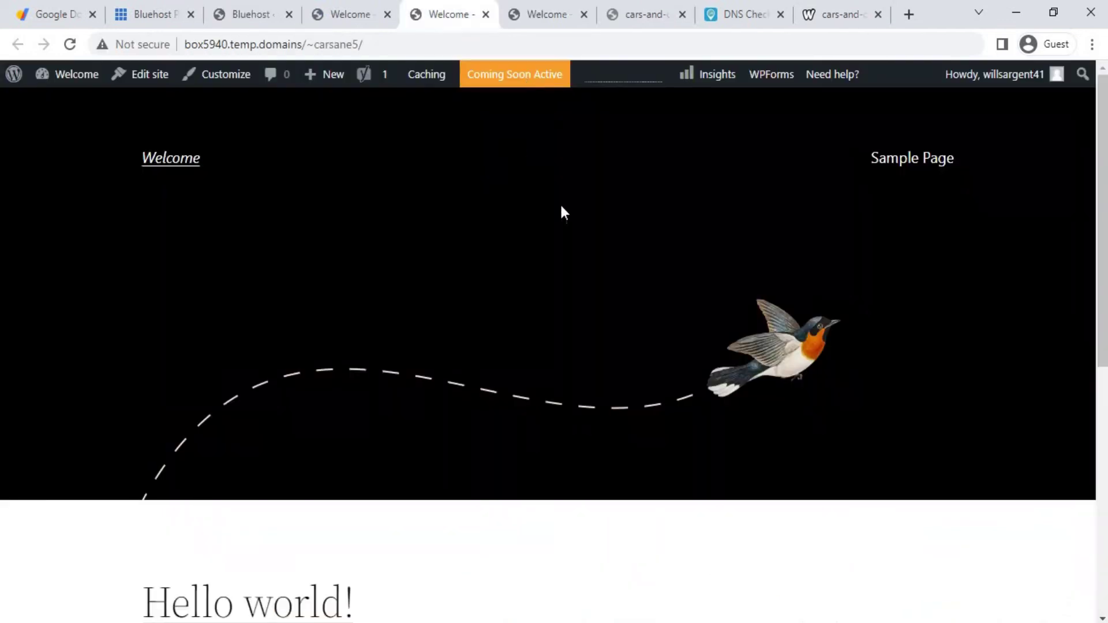
- View the WordPress site's home page while logged in, then its public page at the temporary URL
scroll(561, 213, down, 8)
click(322, 15)
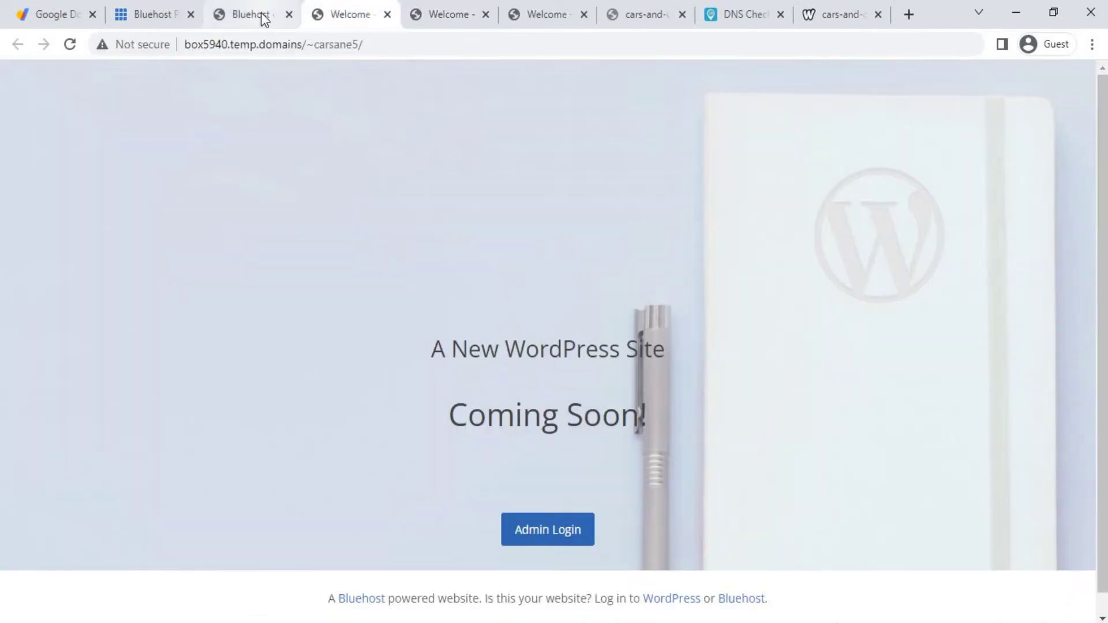
click(263, 16)
- Delete the Welcome site from its settings in Bluehost and confirm the deletion
click(144, 14)
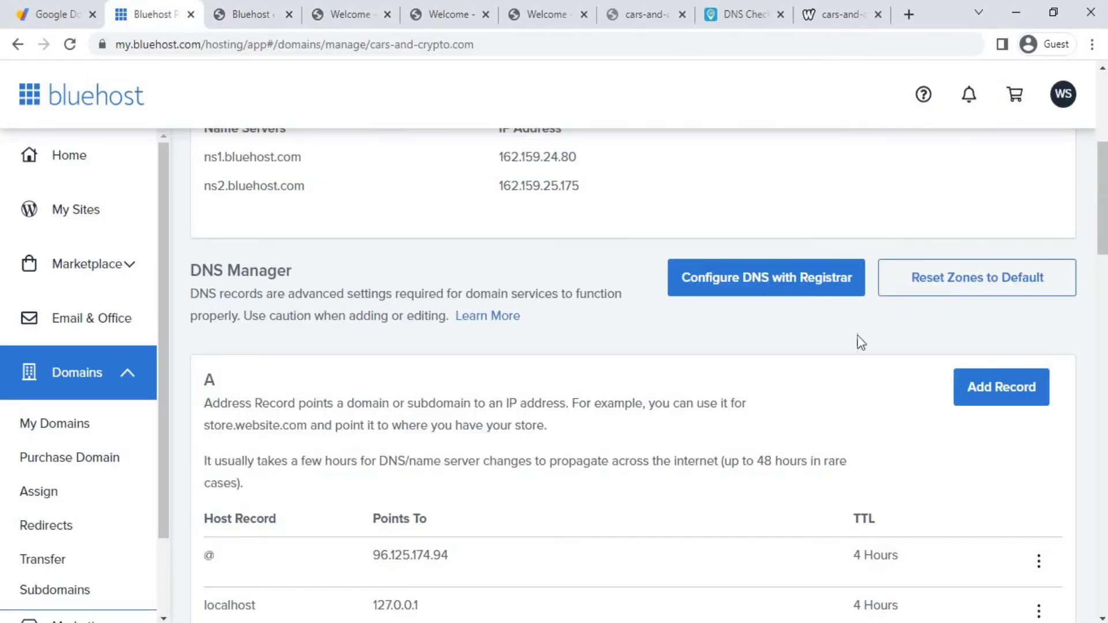
scroll(859, 342, up, 6)
click(87, 214)
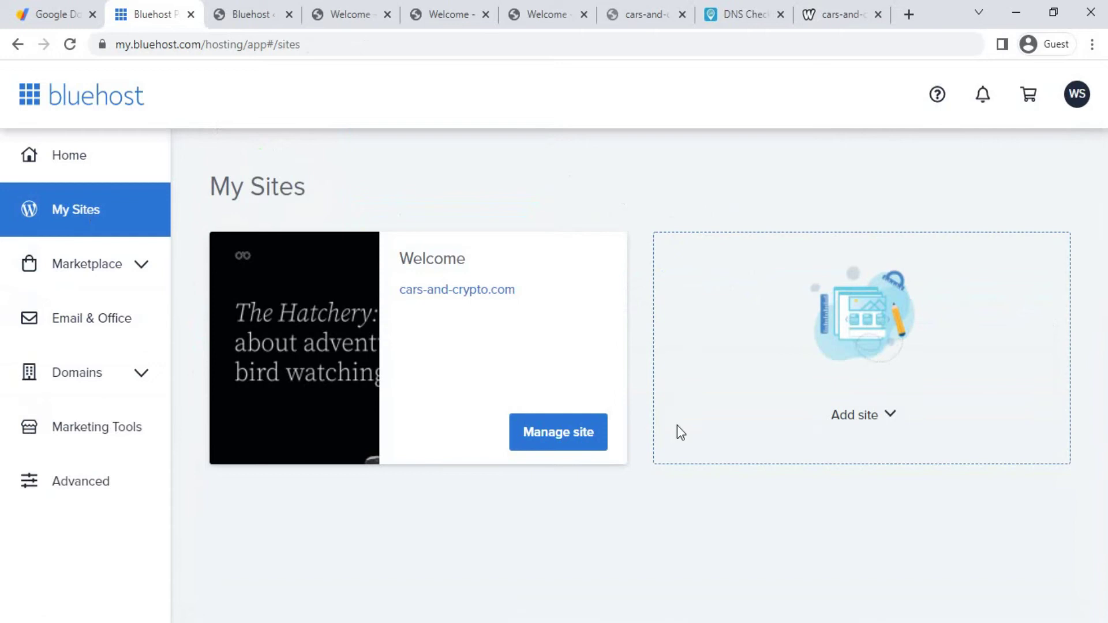
click(569, 438)
click(835, 254)
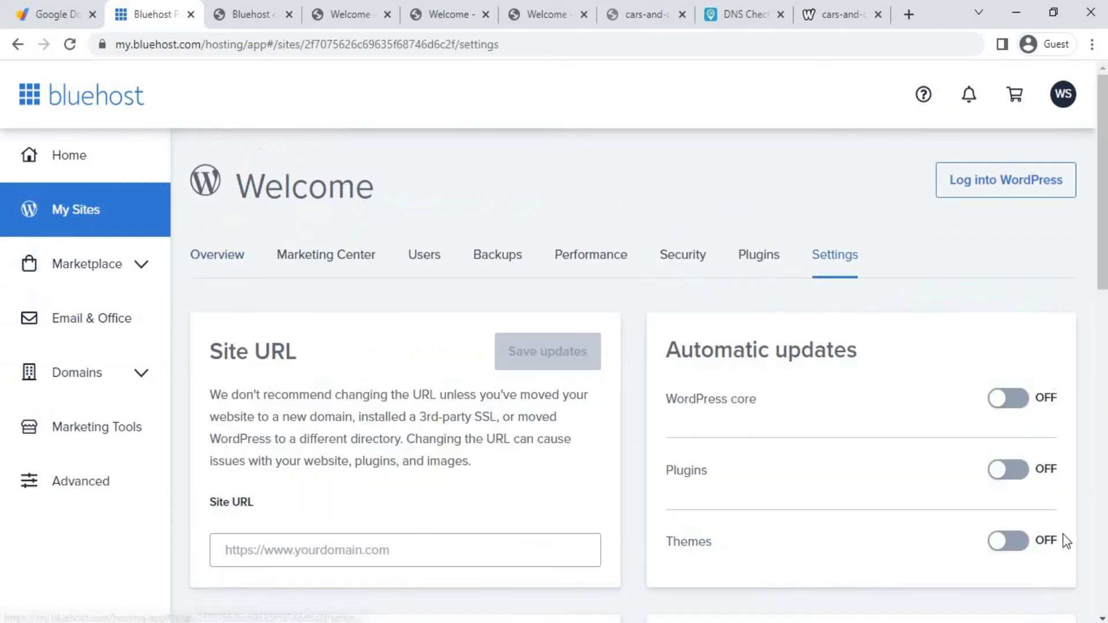
scroll(1064, 539, down, 10)
click(1024, 450)
click(762, 341)
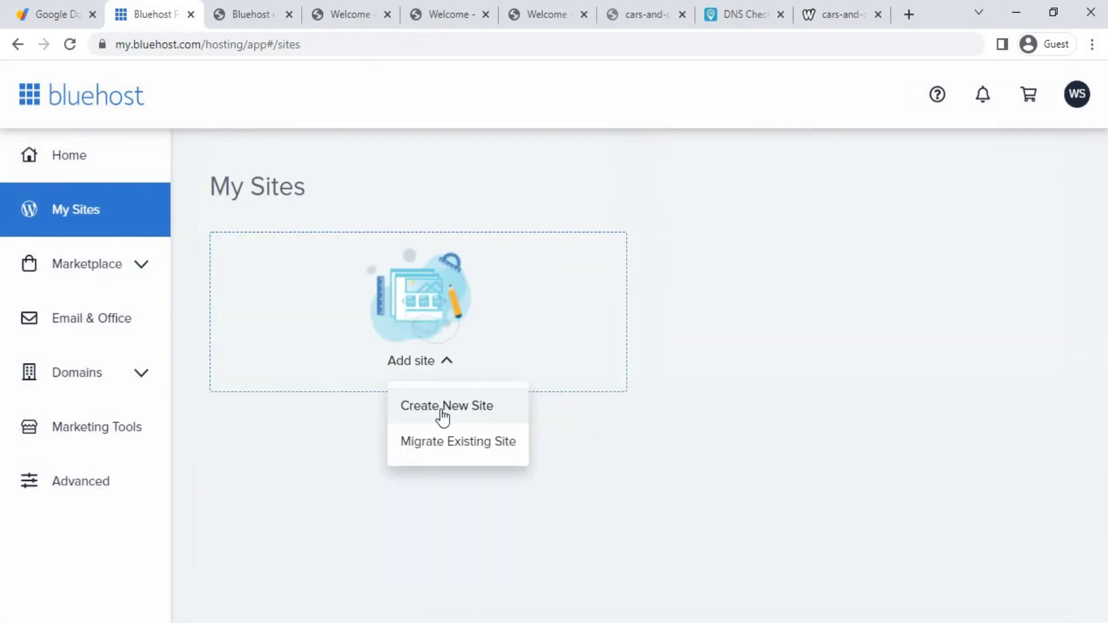
- Start creating a new site in Bluehost with the theme-based WordPress option
click(442, 412)
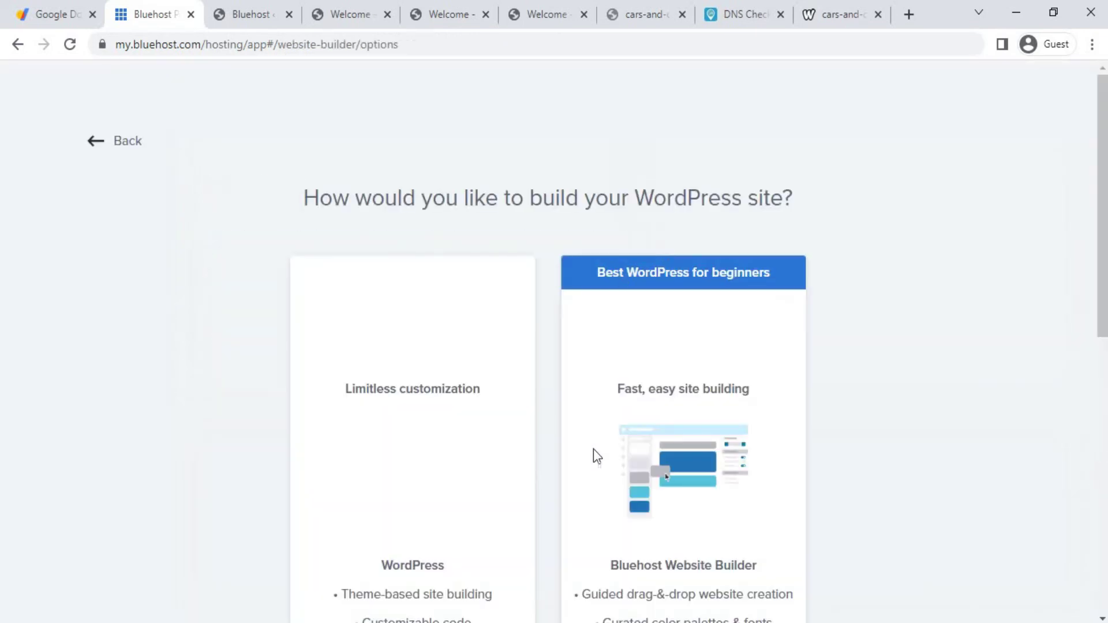
scroll(332, 476, down, 4)
scroll(585, 445, down, 6)
scroll(398, 288, up, 6)
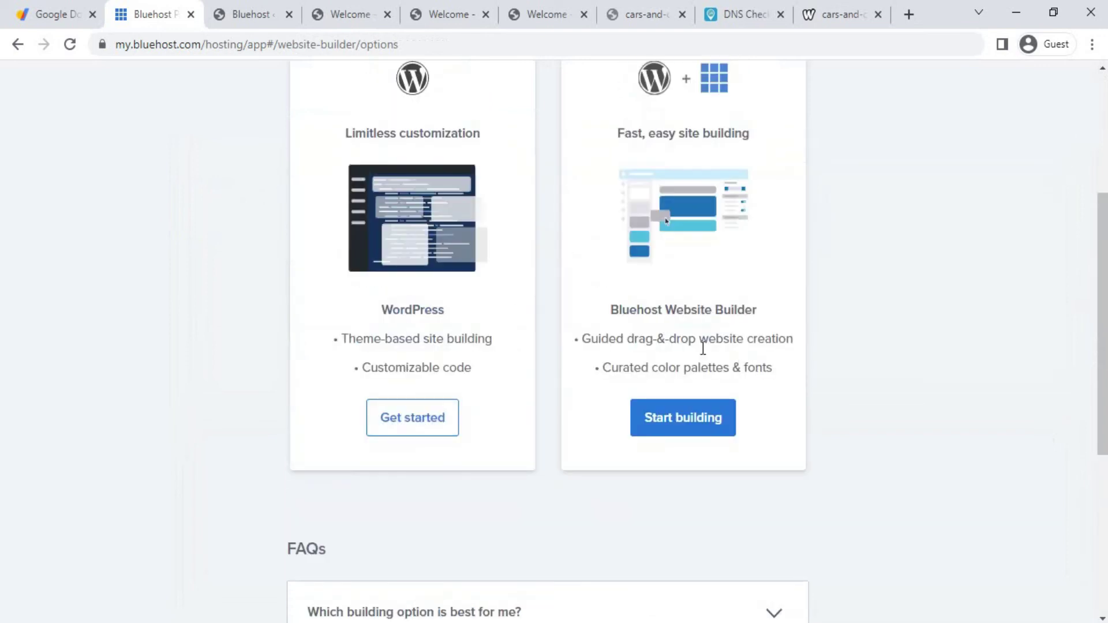
click(411, 418)
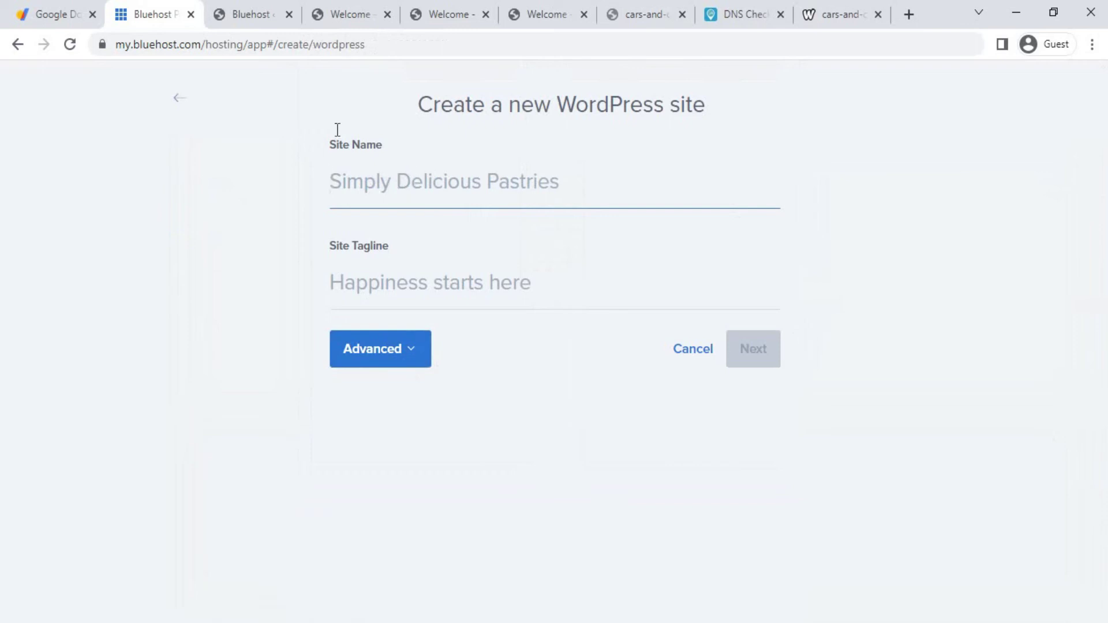
- Name the new site cars-and-crypto using the domain name copied from Google Domains, and enter the tagline WE PROVIDE
click(63, 14)
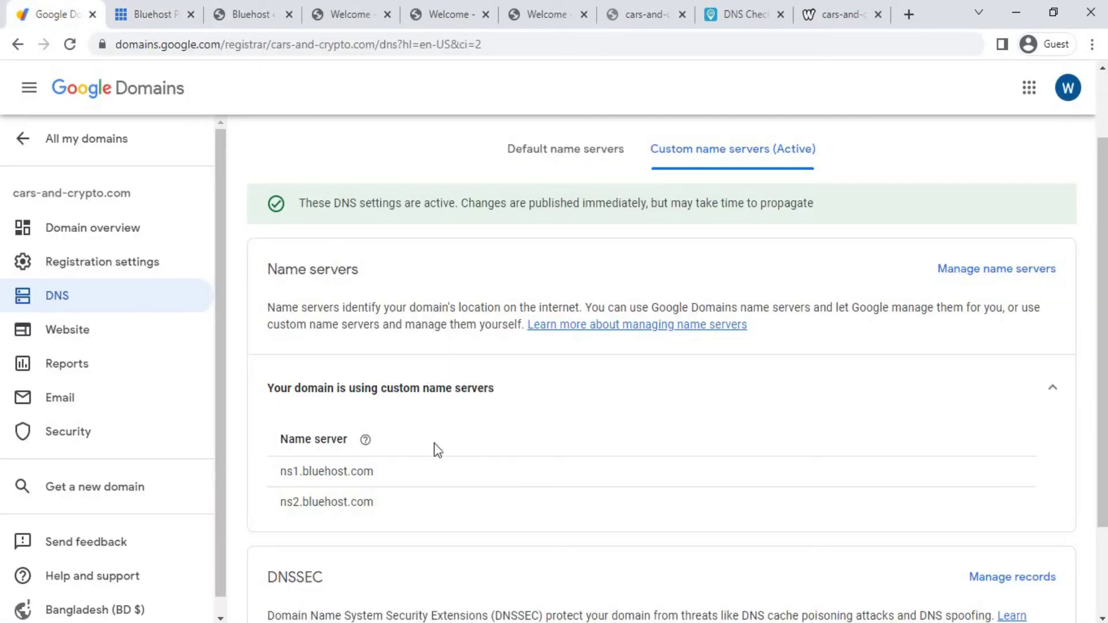
scroll(401, 306, up, 2)
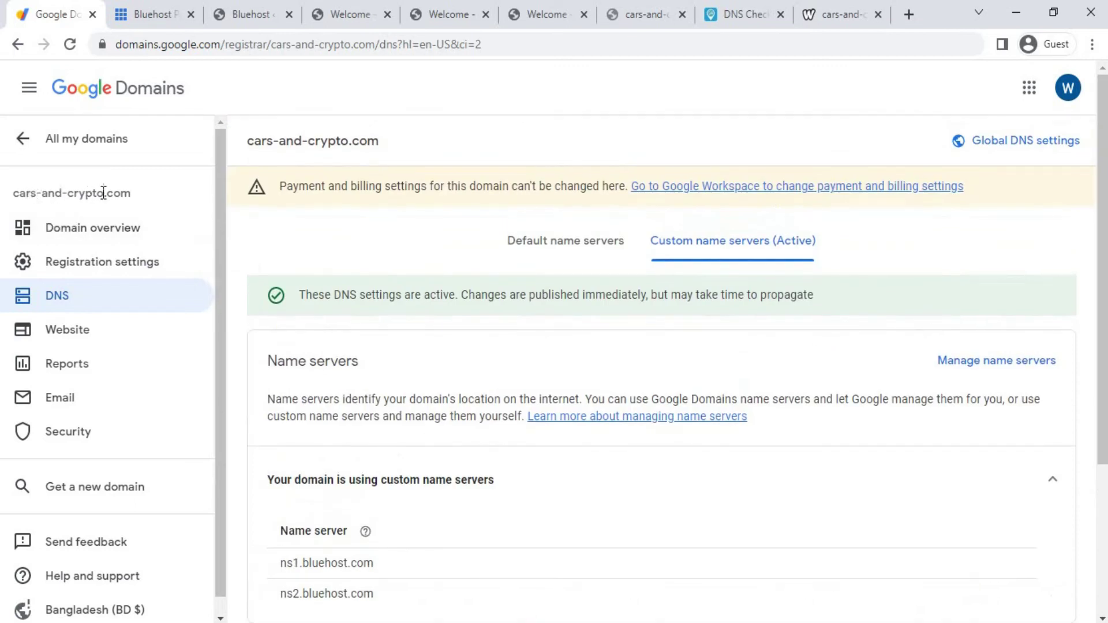
drag(103, 192, 3, 196)
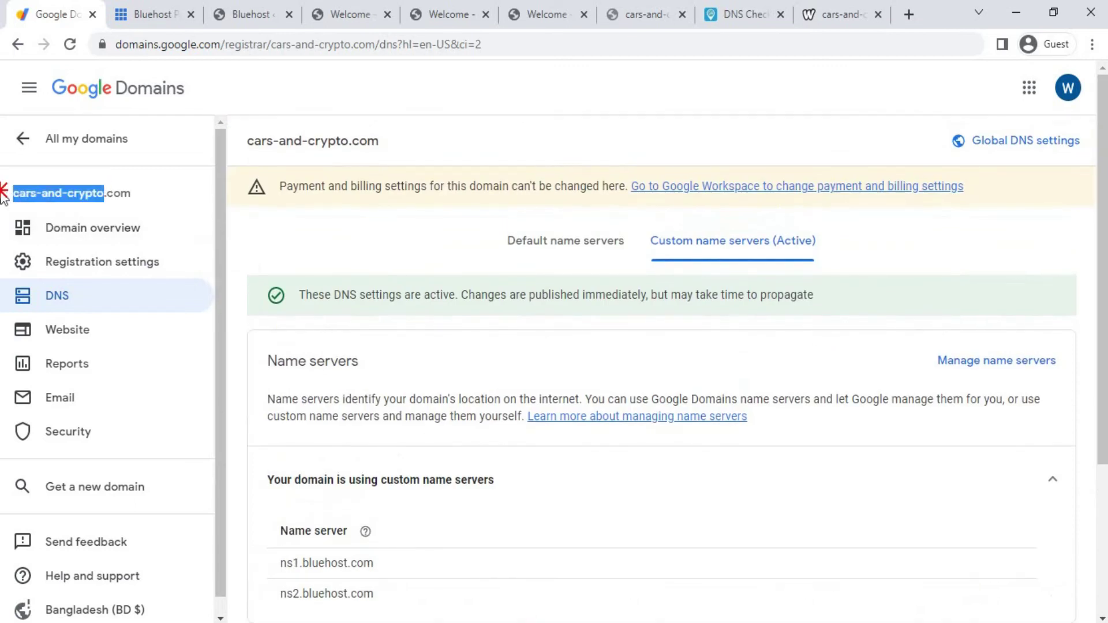
click(248, 22)
click(152, 22)
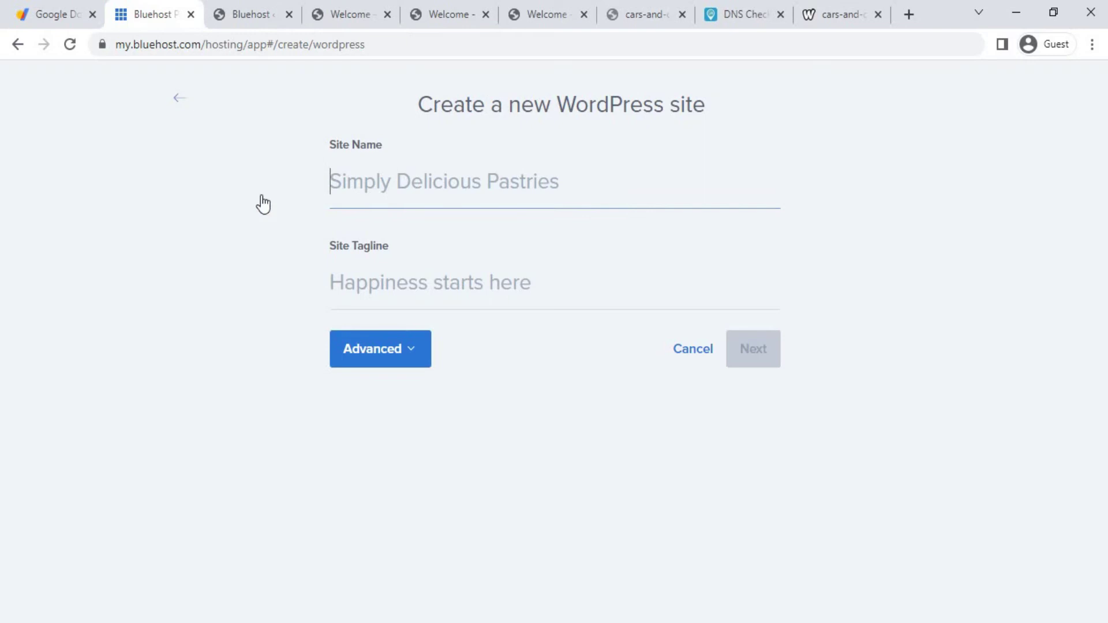
key(ctrl+v)
click(399, 290)
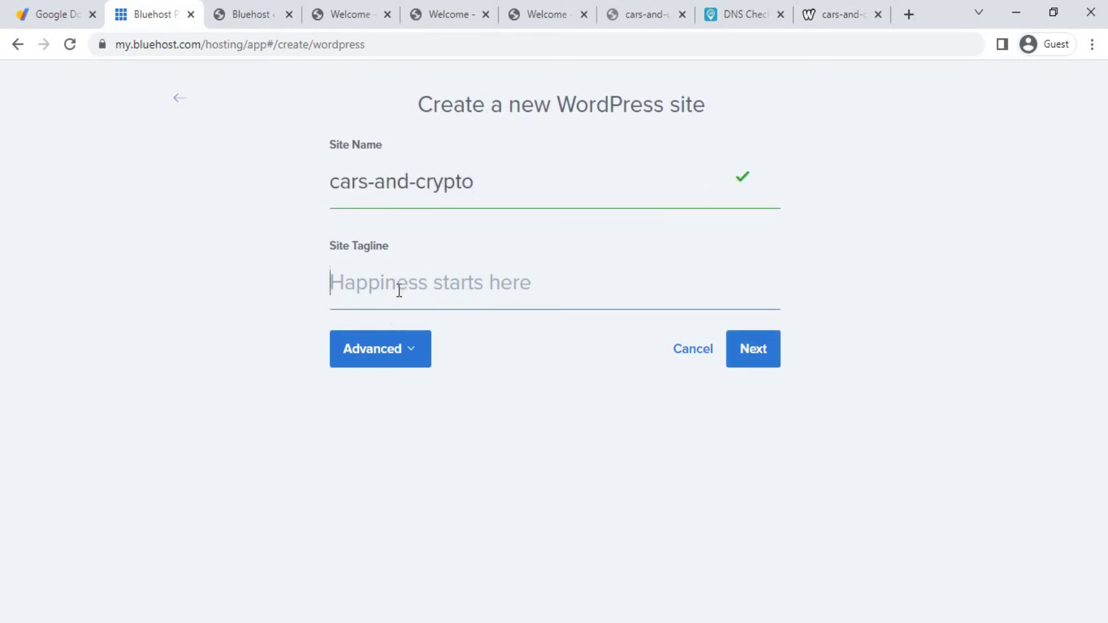
text(WE PROVIDE)
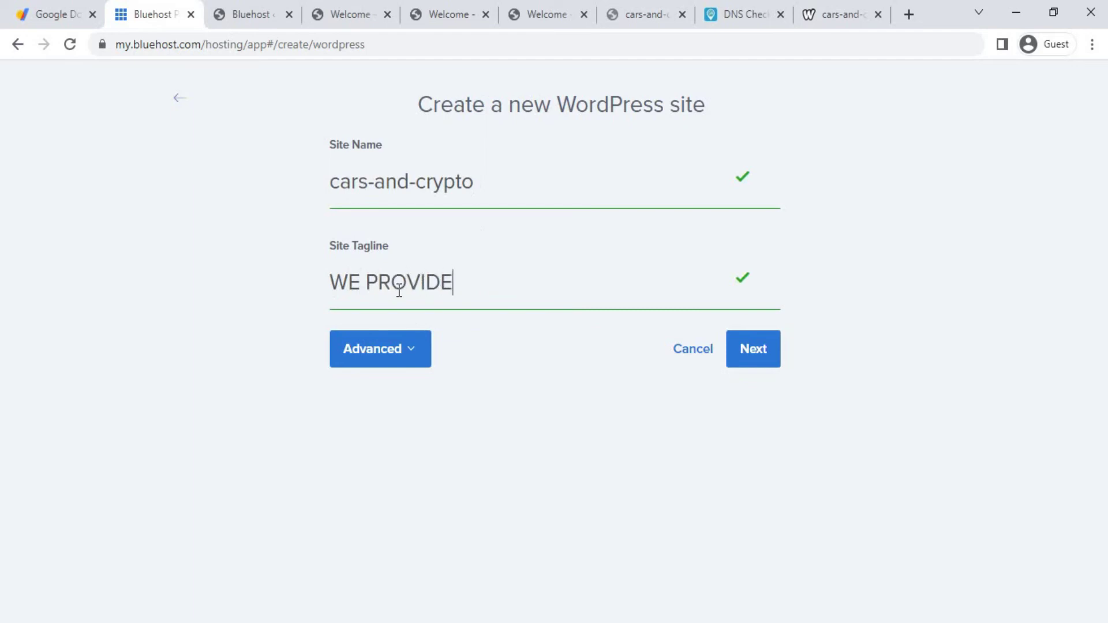
- Expand the advanced options, review the admin email, username and password fields, and continue to the domain selection
click(401, 357)
scroll(438, 408, down, 2)
click(373, 356)
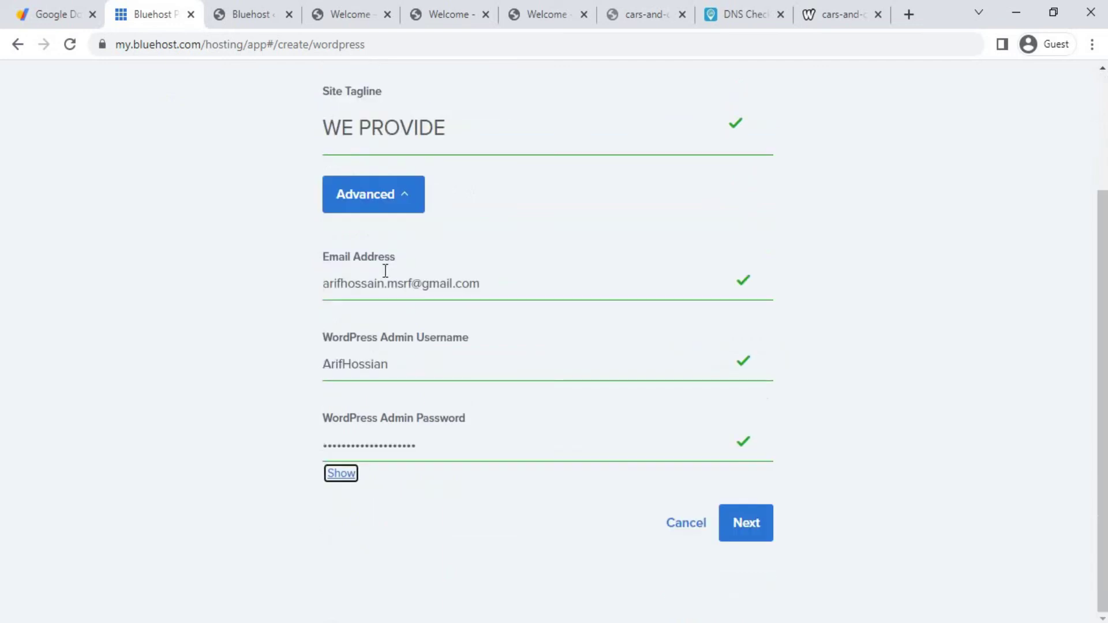
click(754, 528)
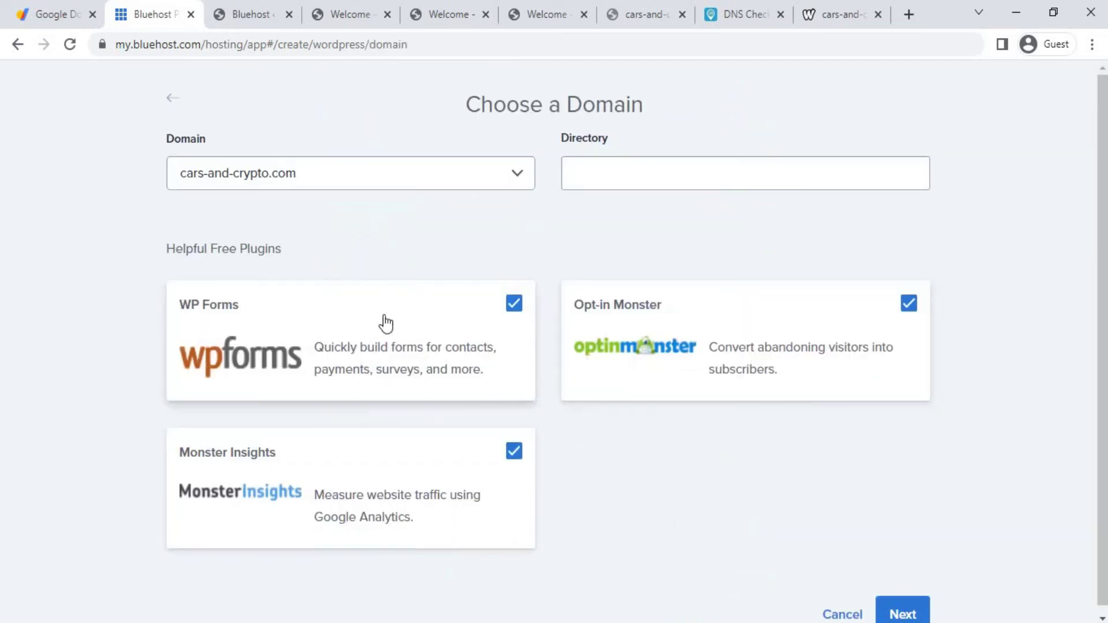
- Select cars-and-crypto.com with an empty directory, deselect the WP Forms, Opt-in Monster and Monster Insights plugins, and start the site setup
click(604, 176)
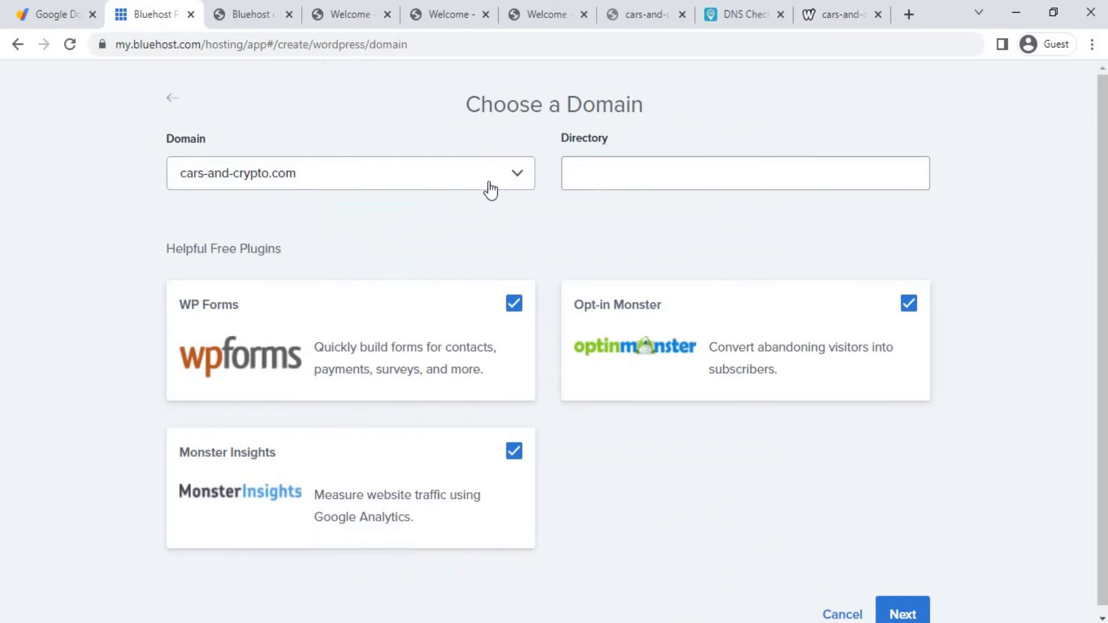
click(460, 175)
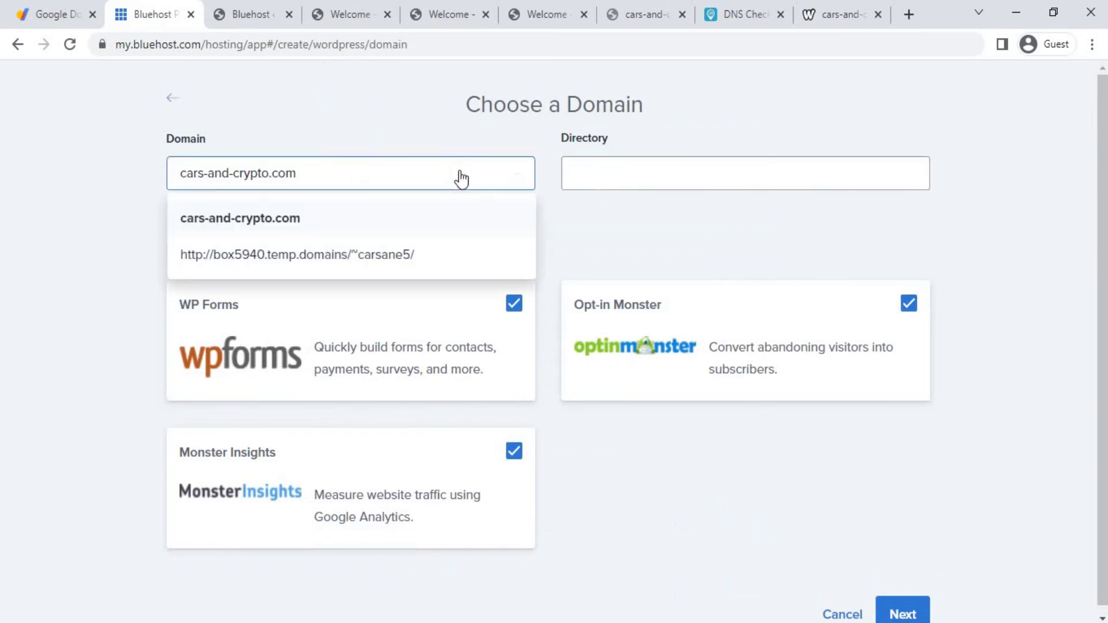
click(244, 224)
scroll(569, 265, down, 1)
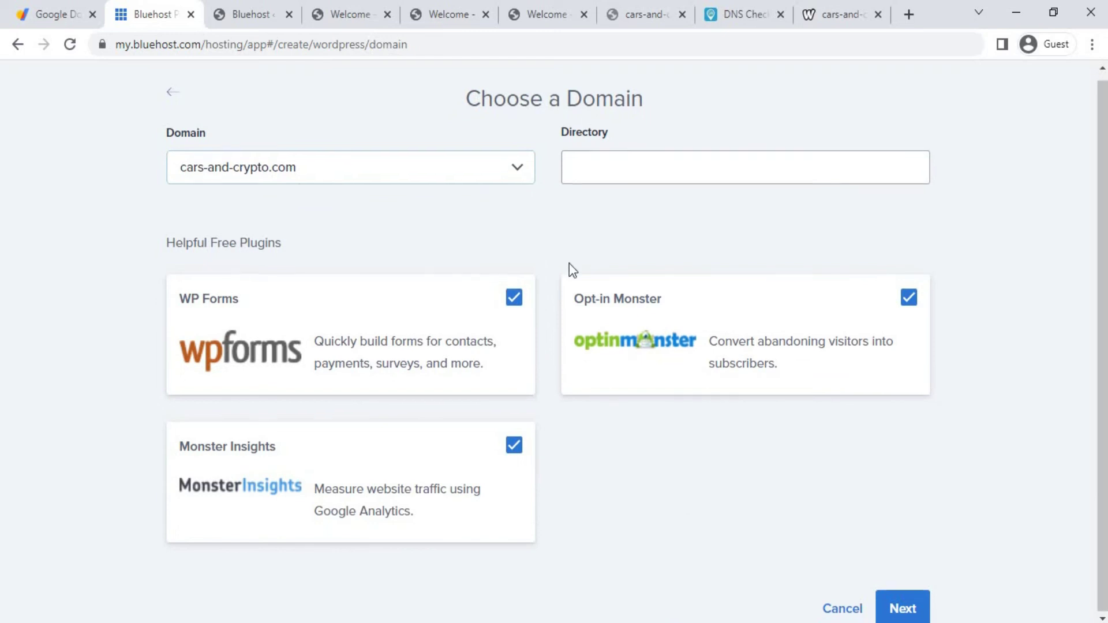
click(513, 297)
click(909, 297)
click(513, 445)
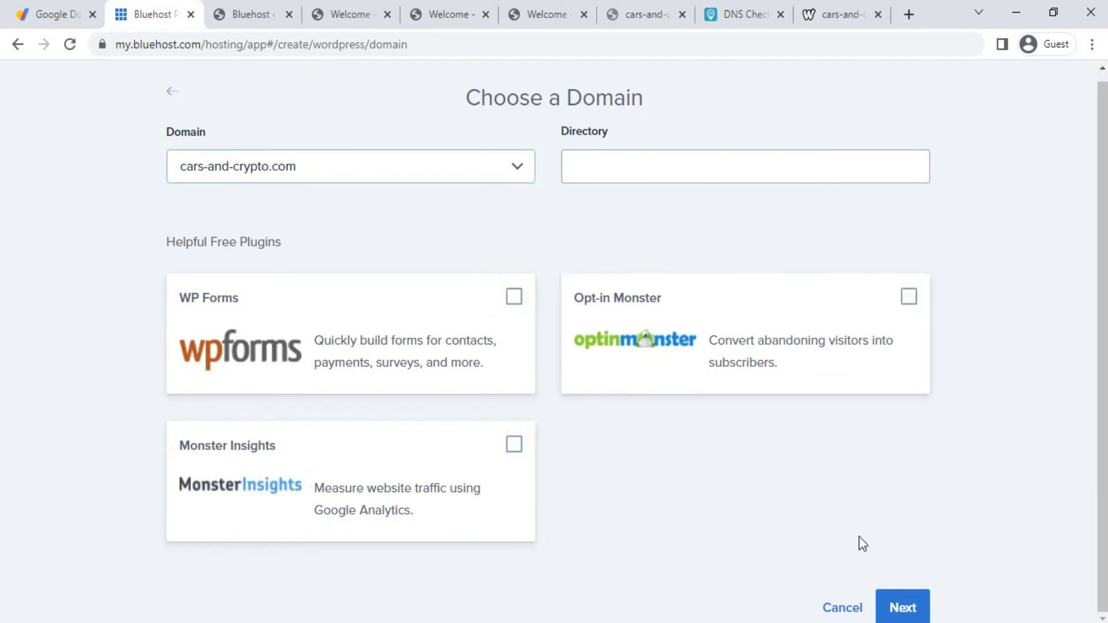
click(925, 609)
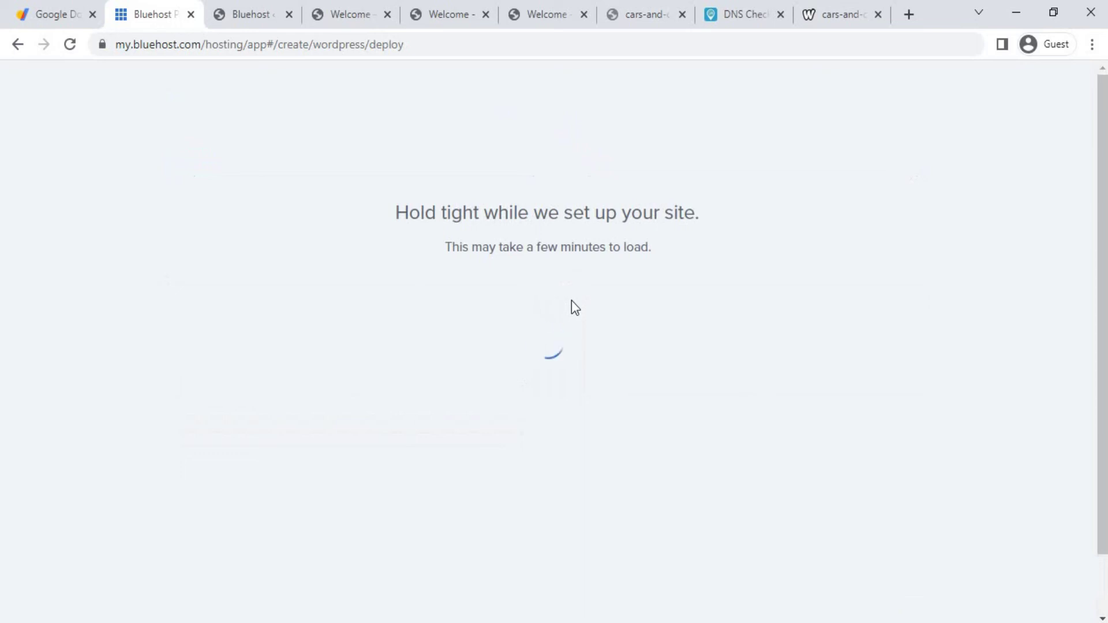
- Choose Non-profit from the other options as the site's main purpose
scroll(504, 514, down, 1)
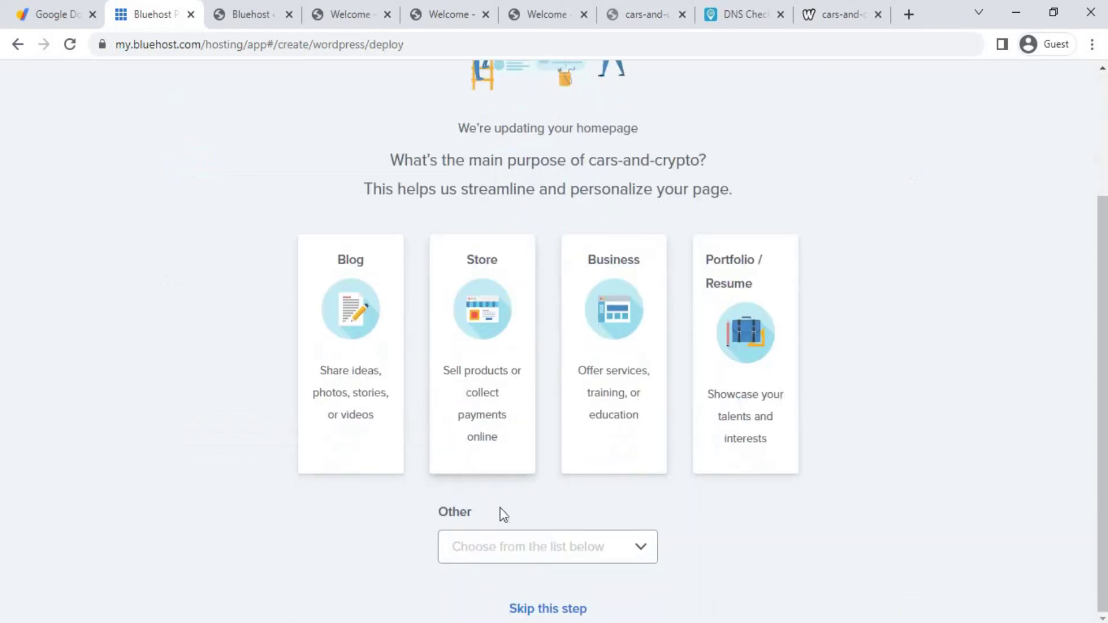
click(537, 553)
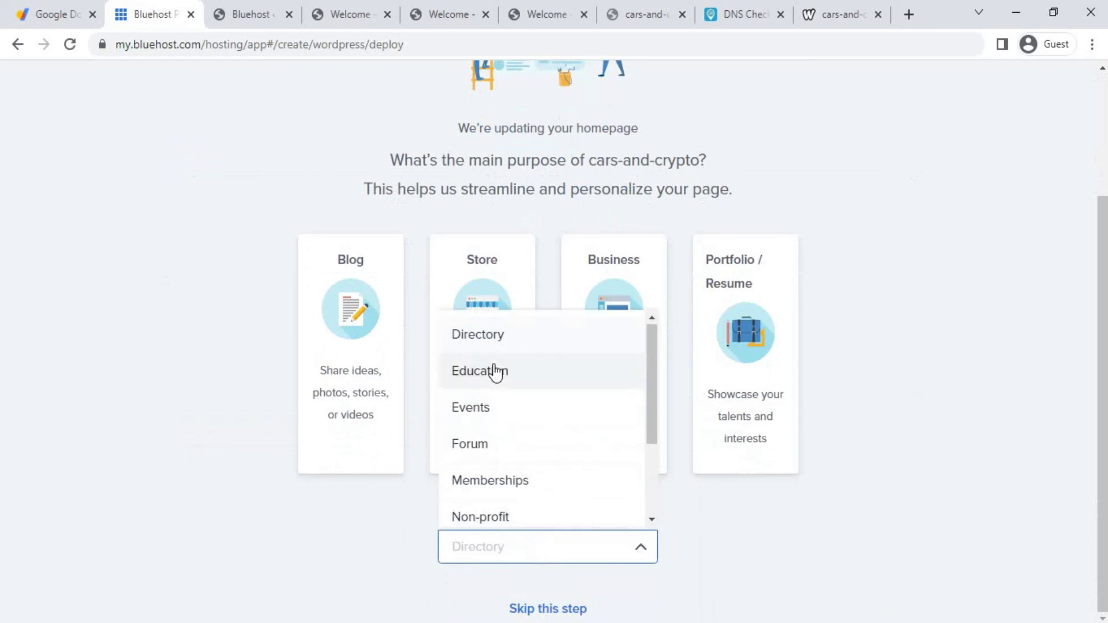
scroll(517, 467, down, 3)
scroll(495, 490, up, 3)
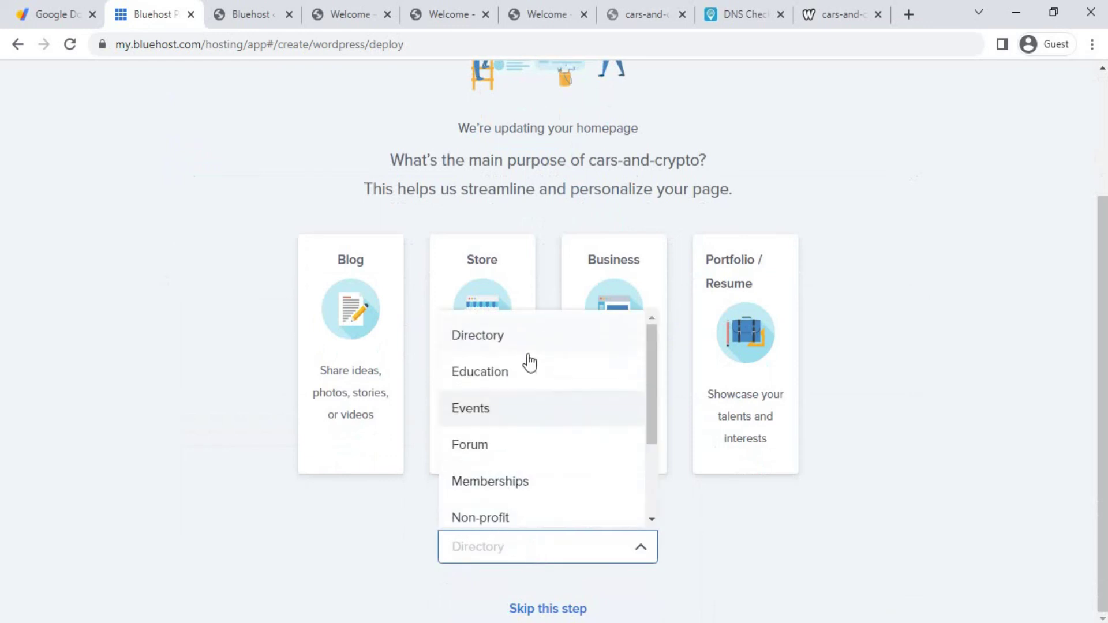
scroll(514, 465, down, 1)
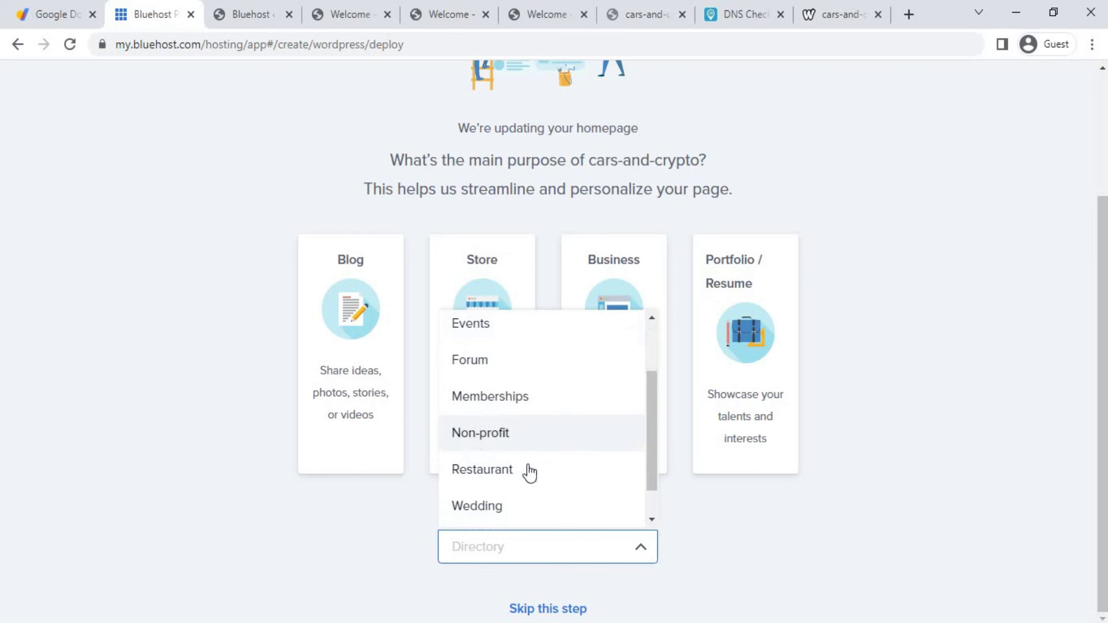
click(507, 439)
scroll(635, 543, down, 1)
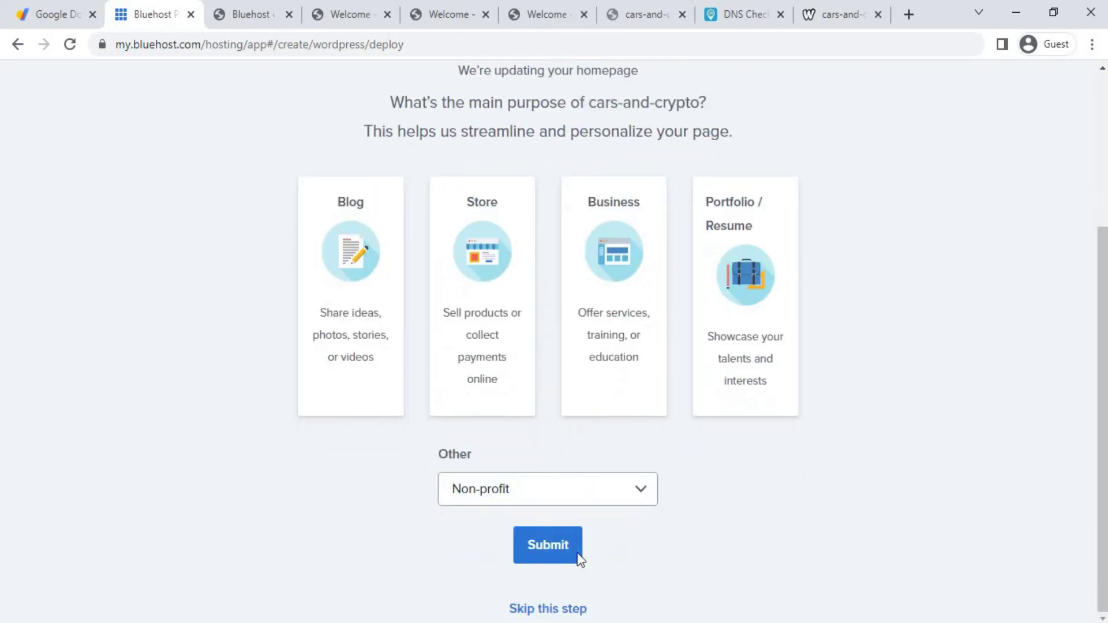
- Skip the site-purpose question and log in to the new site's WordPress dashboard
click(548, 609)
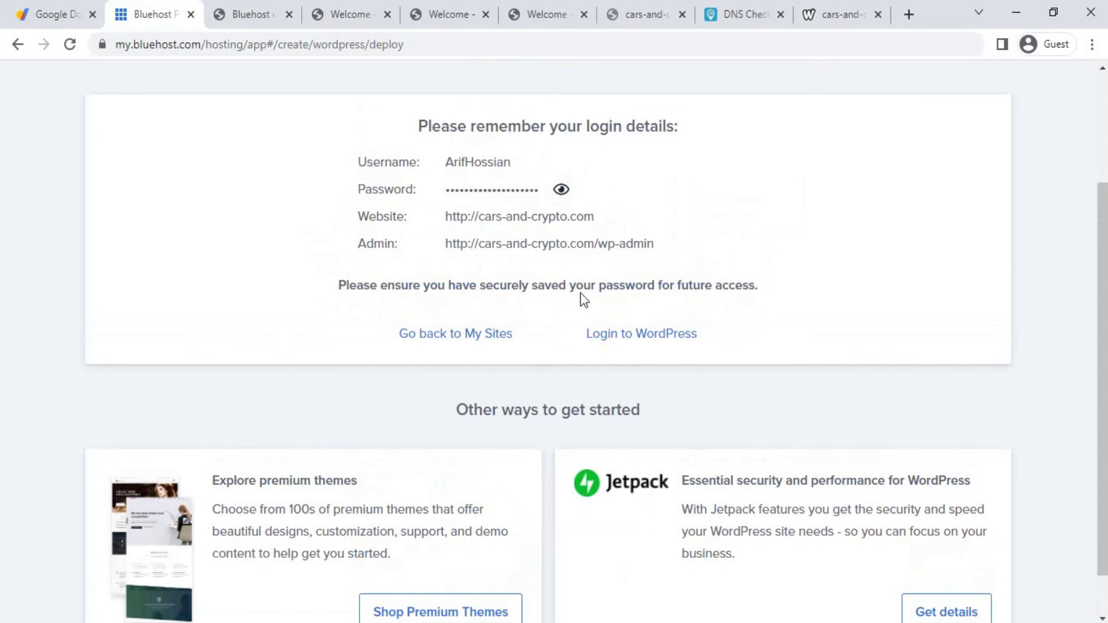
scroll(606, 299, down, 1)
click(629, 289)
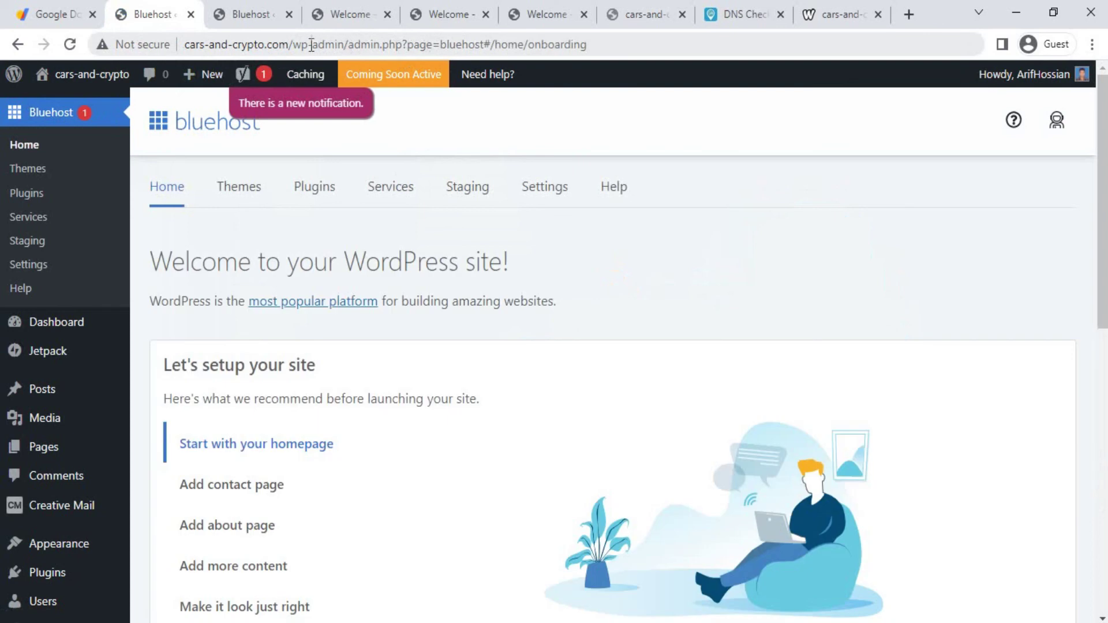
drag(291, 46, 157, 48)
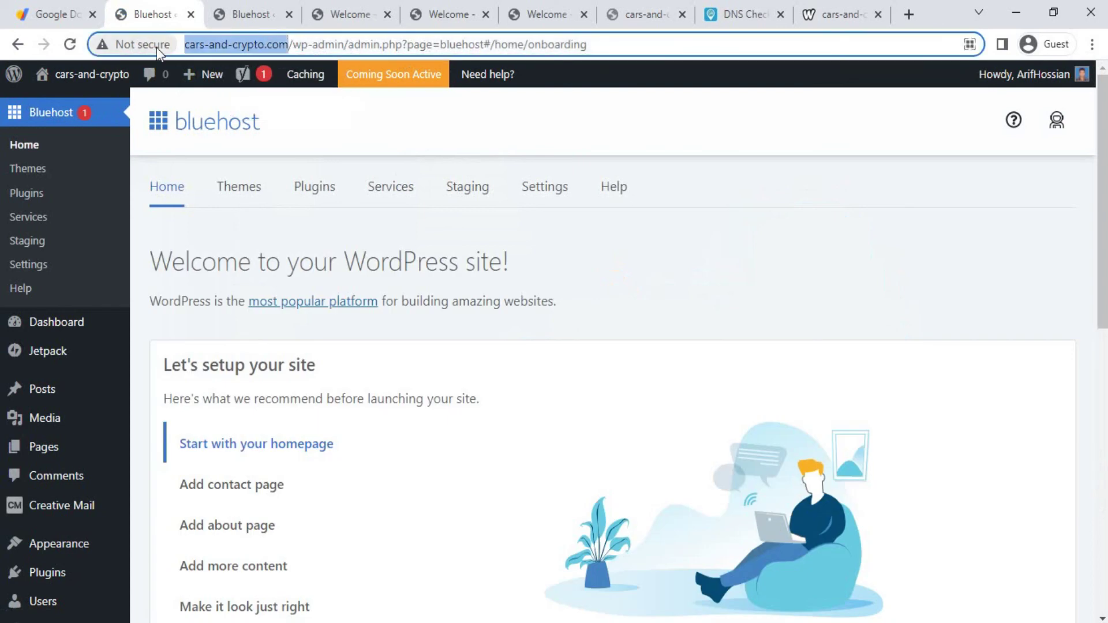
key(ctrl+c)
key(ctrl+v)
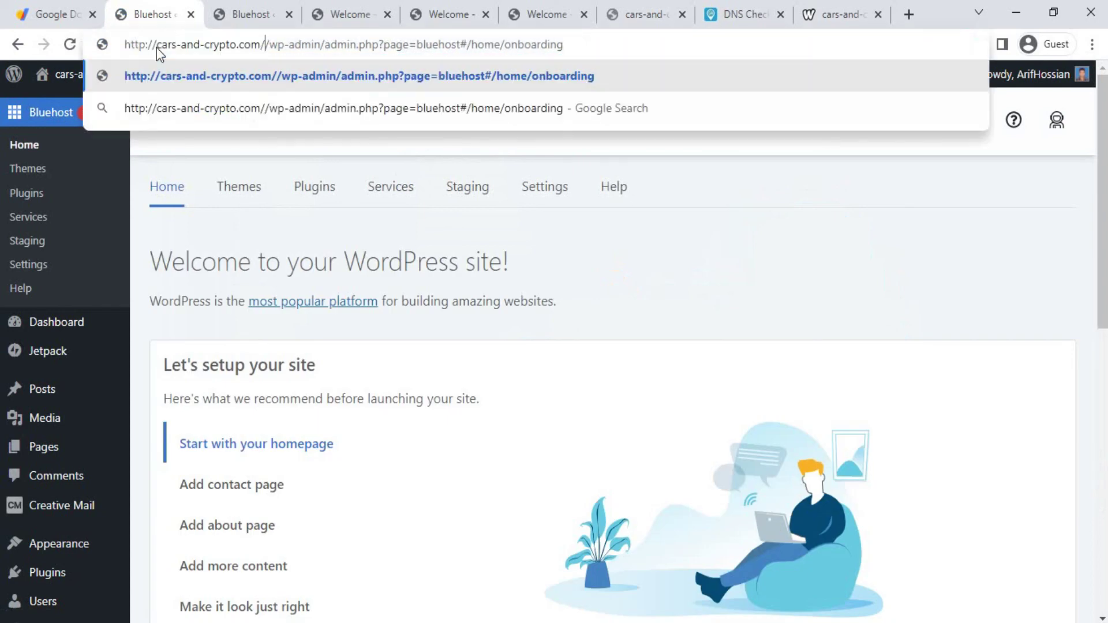
key(ctrl+a)
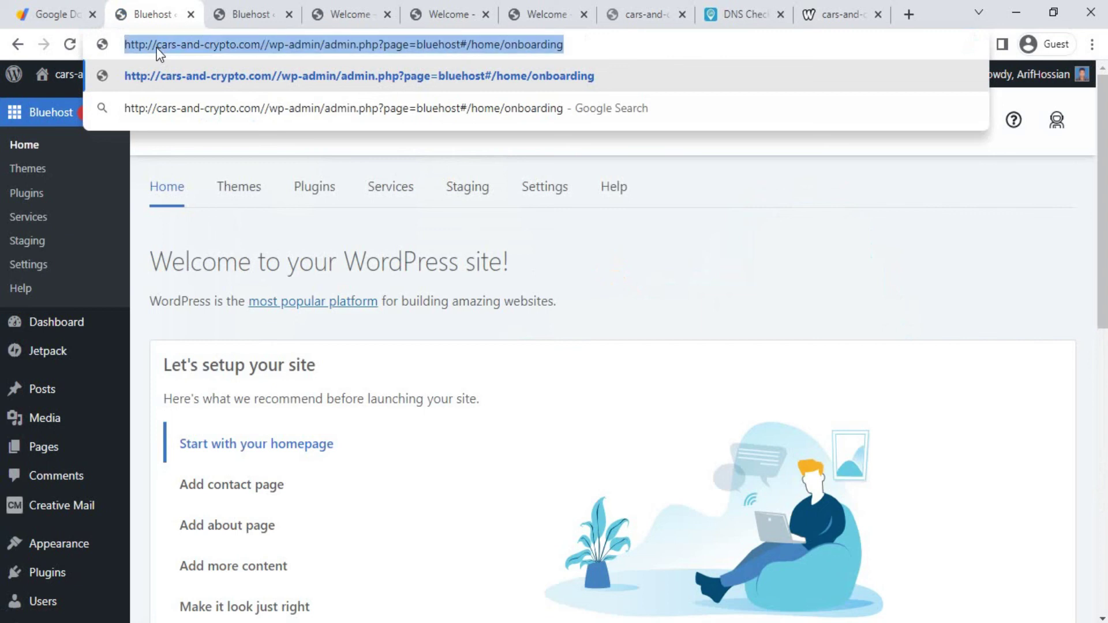
click(269, 44)
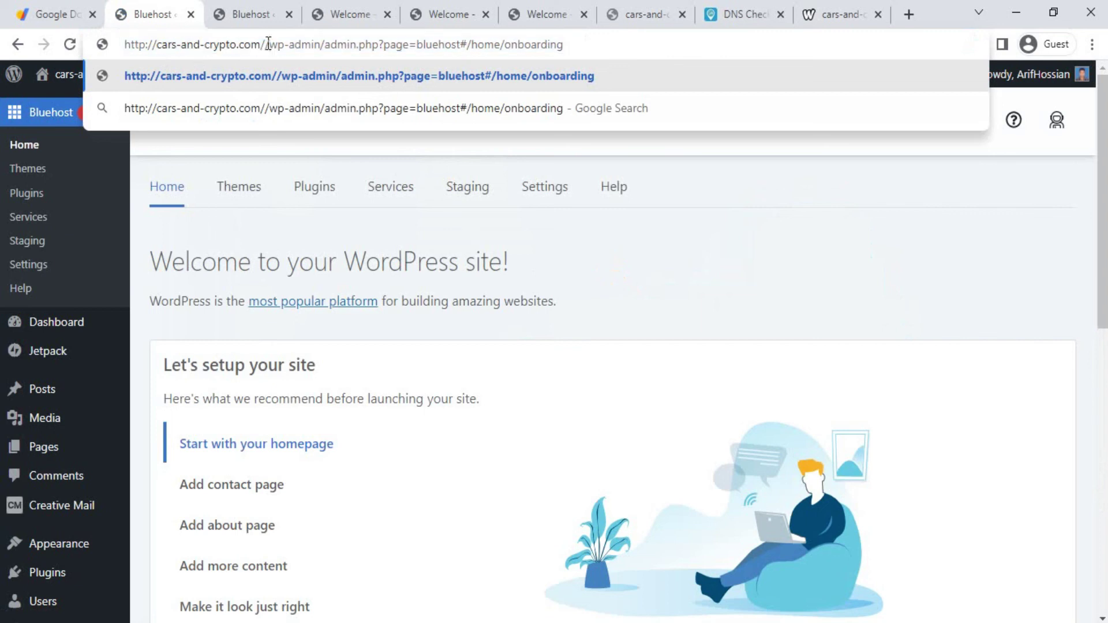
key(BackSpace)
drag(265, 45, 121, 52)
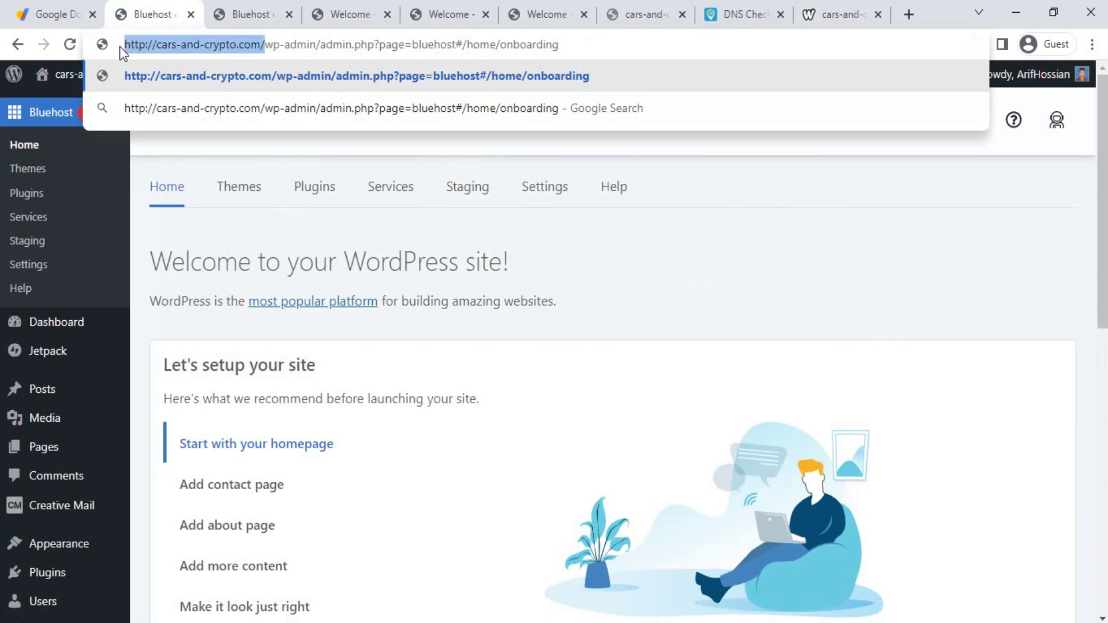
click(921, 228)
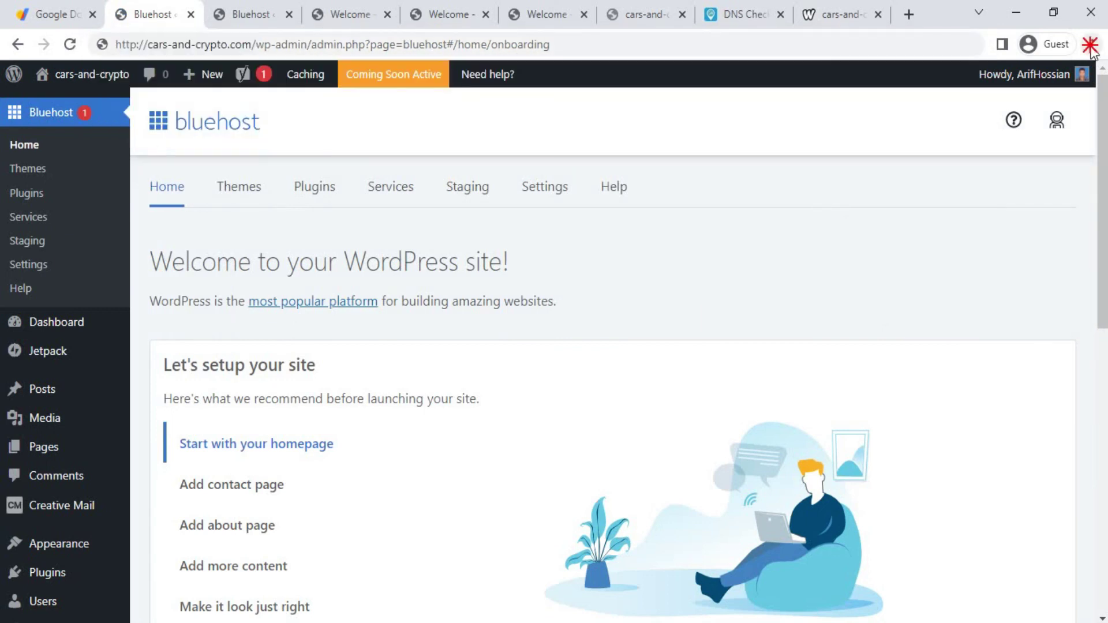
- Open a new incognito window and load the copied site address
click(1092, 44)
click(822, 191)
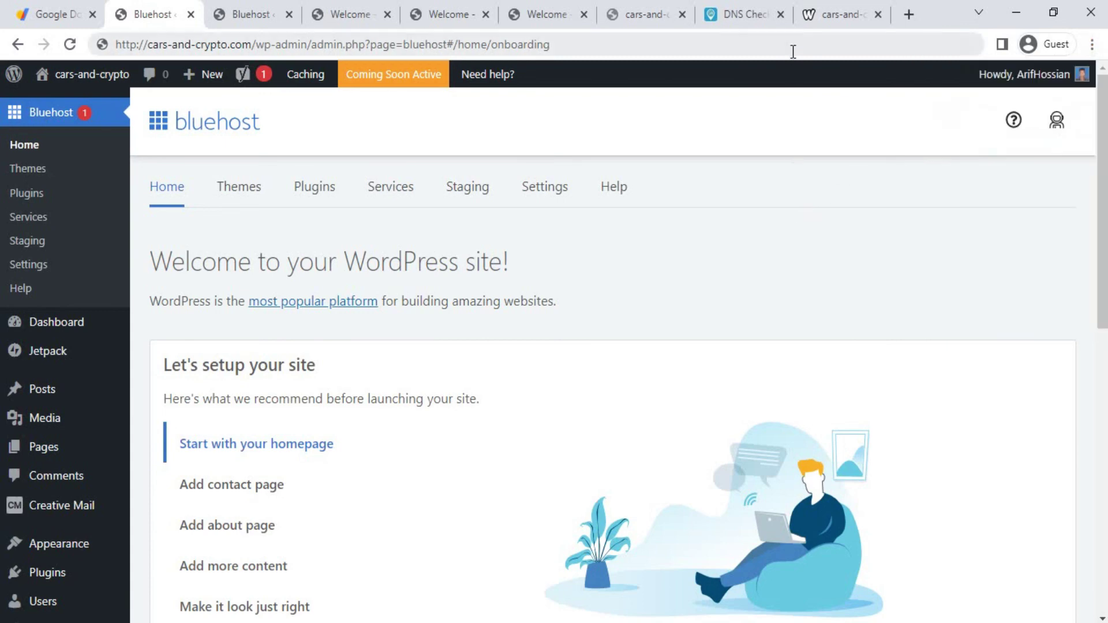
key(ctrl+shift+n)
key(ctrl+v)
key(Return)
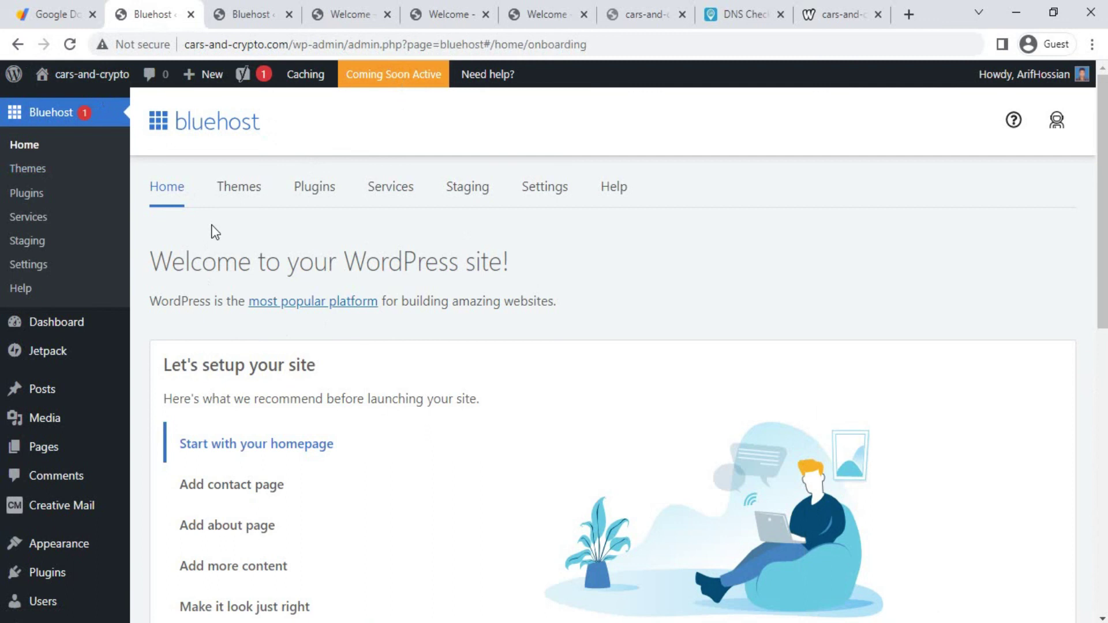
- Turn off the Coming Soon Page in the Bluehost plugin's site controls
scroll(440, 234, down, 7)
click(432, 372)
click(547, 199)
click(1030, 334)
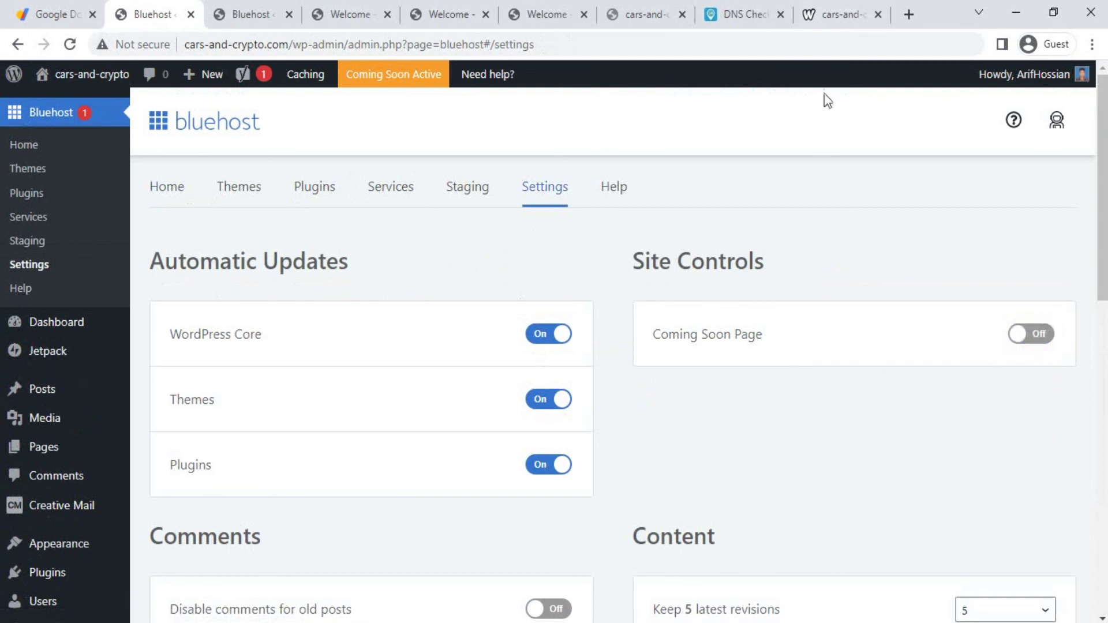
- Reload cars-and-crypto.com in the incognito window to view the public site, and return to the WordPress settings
key(alt+Tab)
click(69, 45)
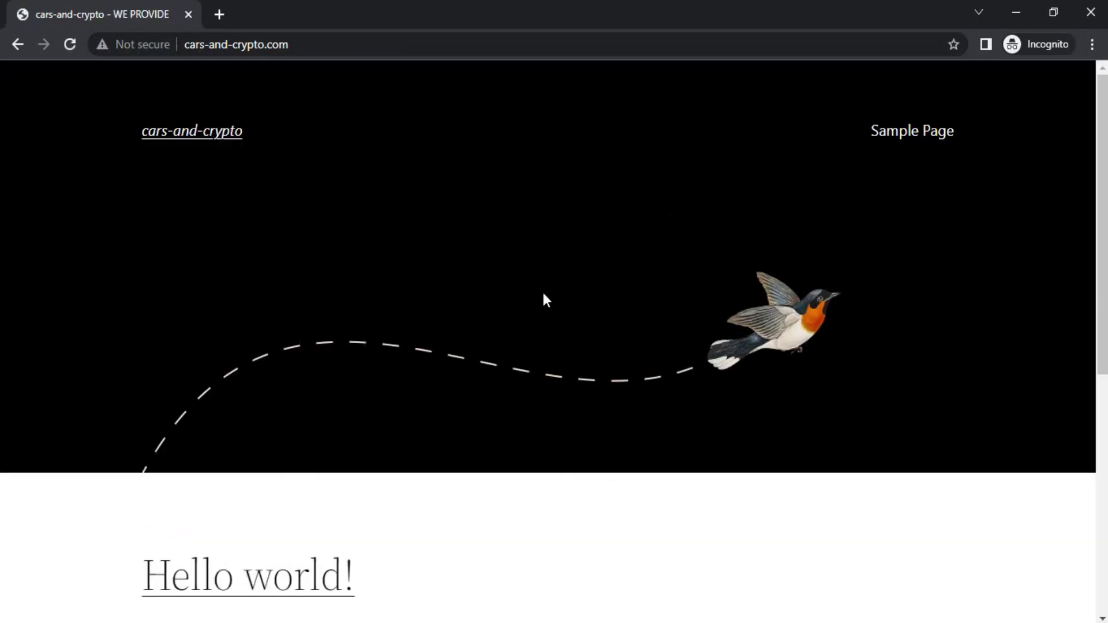
key(alt+Tab)
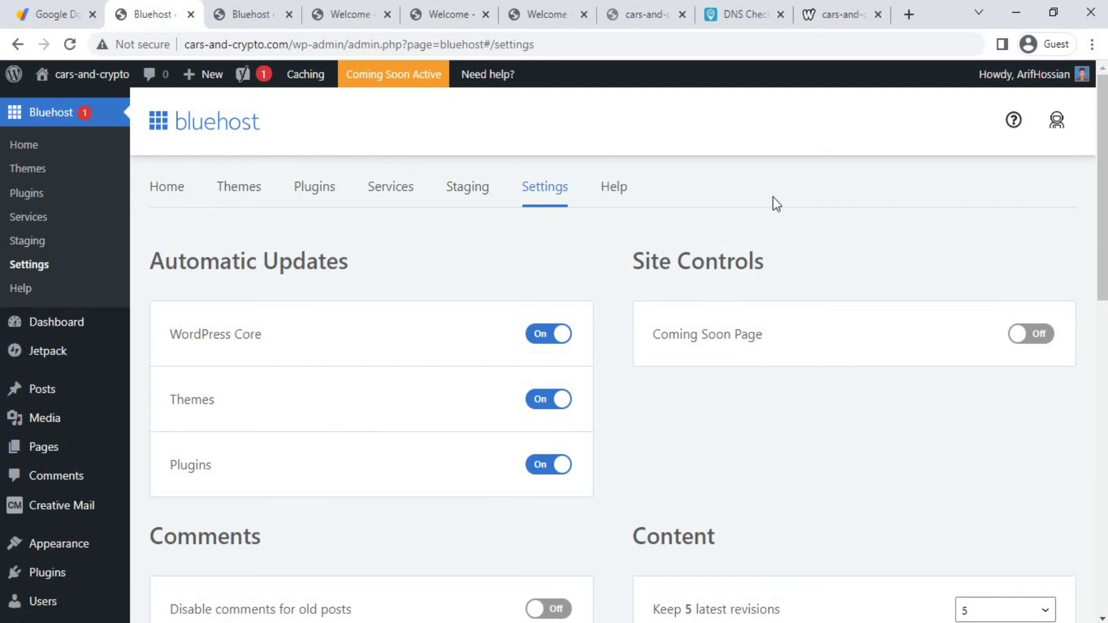
- Revisit the domain's Google Domains DNS, who.is and DNS checker pages, and reload the unreachable cars-and-crypto.com page
click(74, 16)
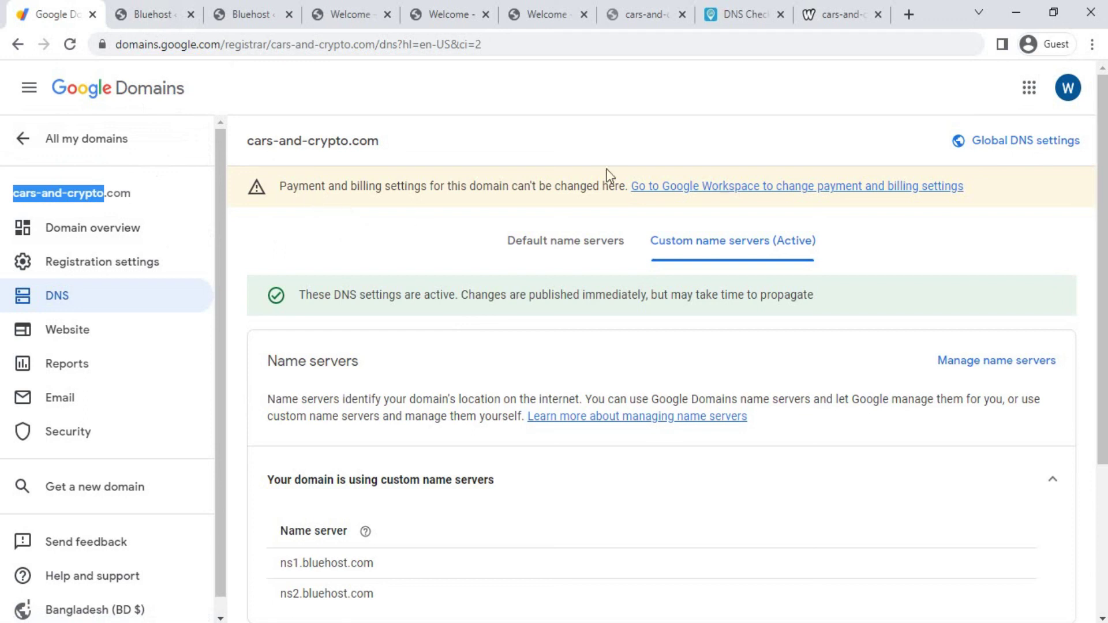
click(841, 17)
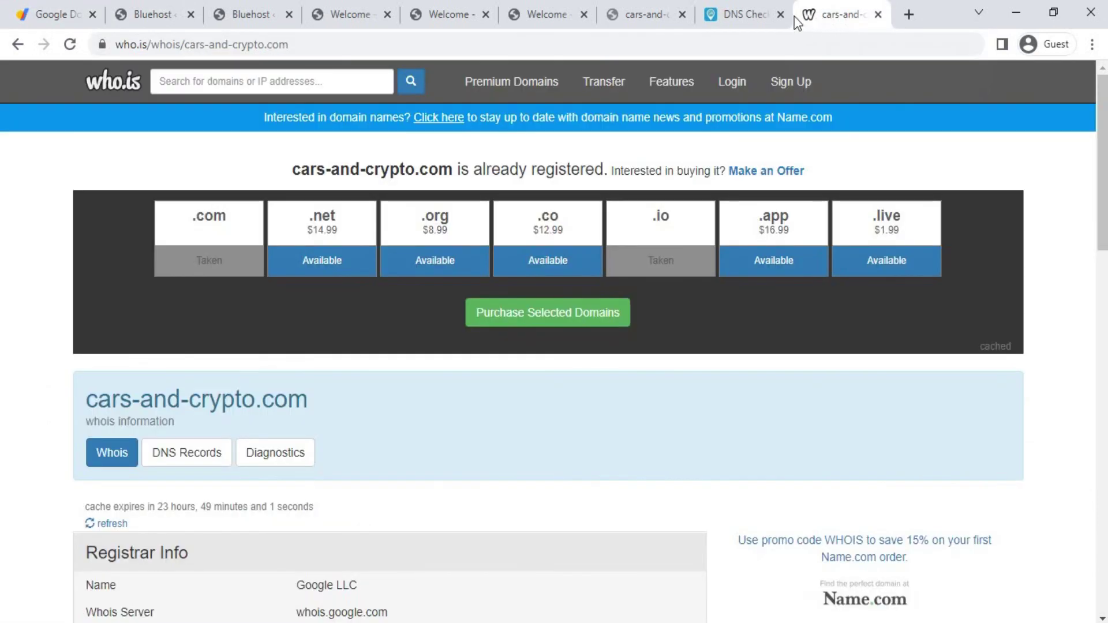
click(744, 16)
click(658, 16)
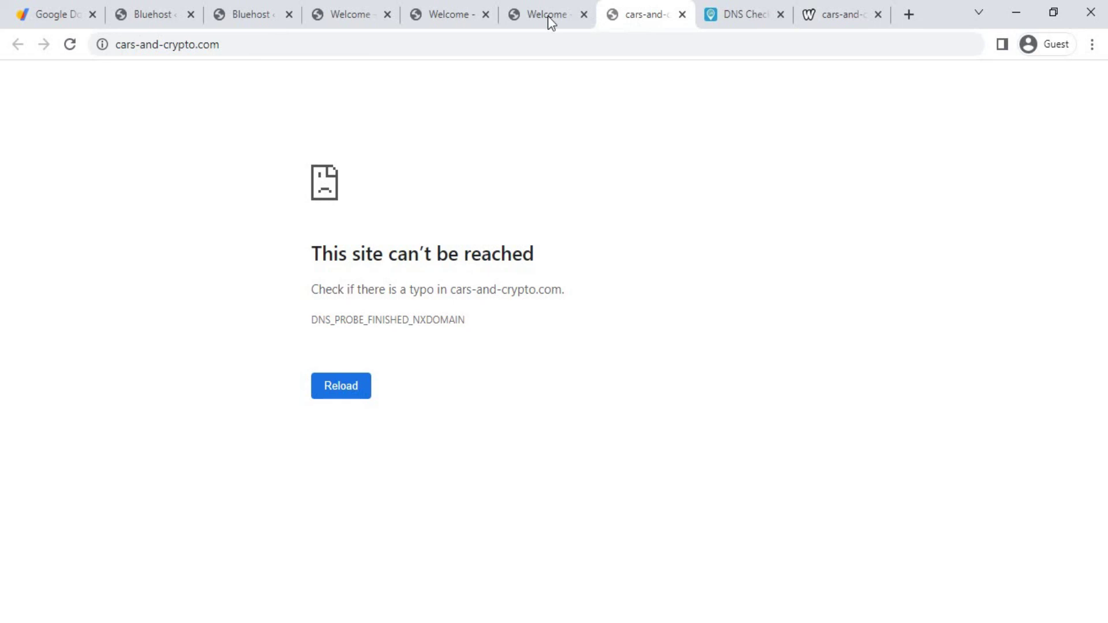
click(69, 45)
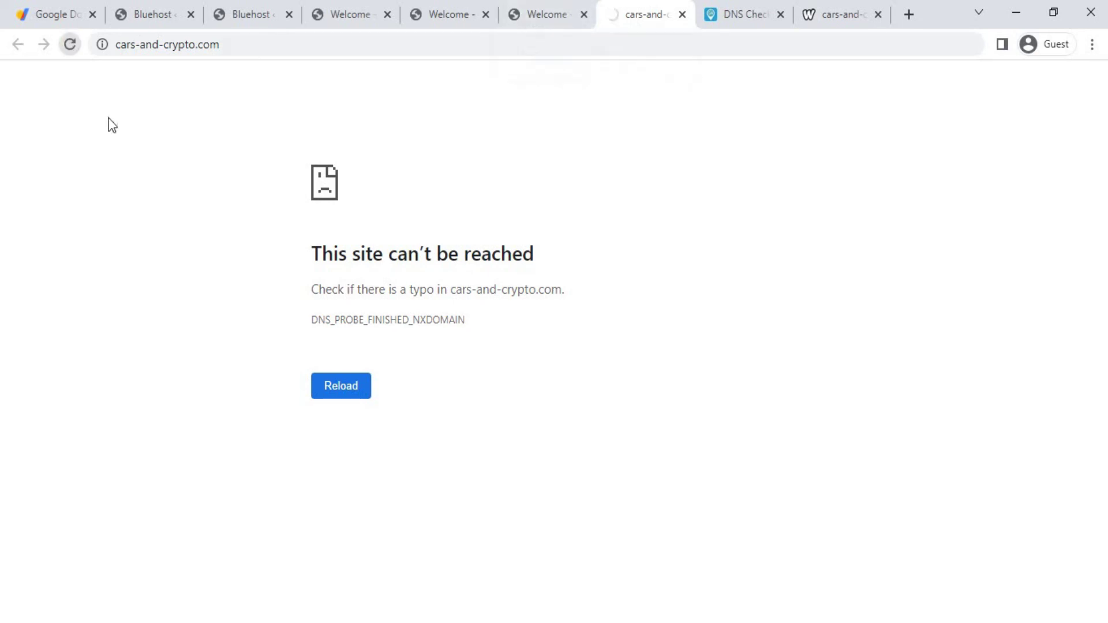